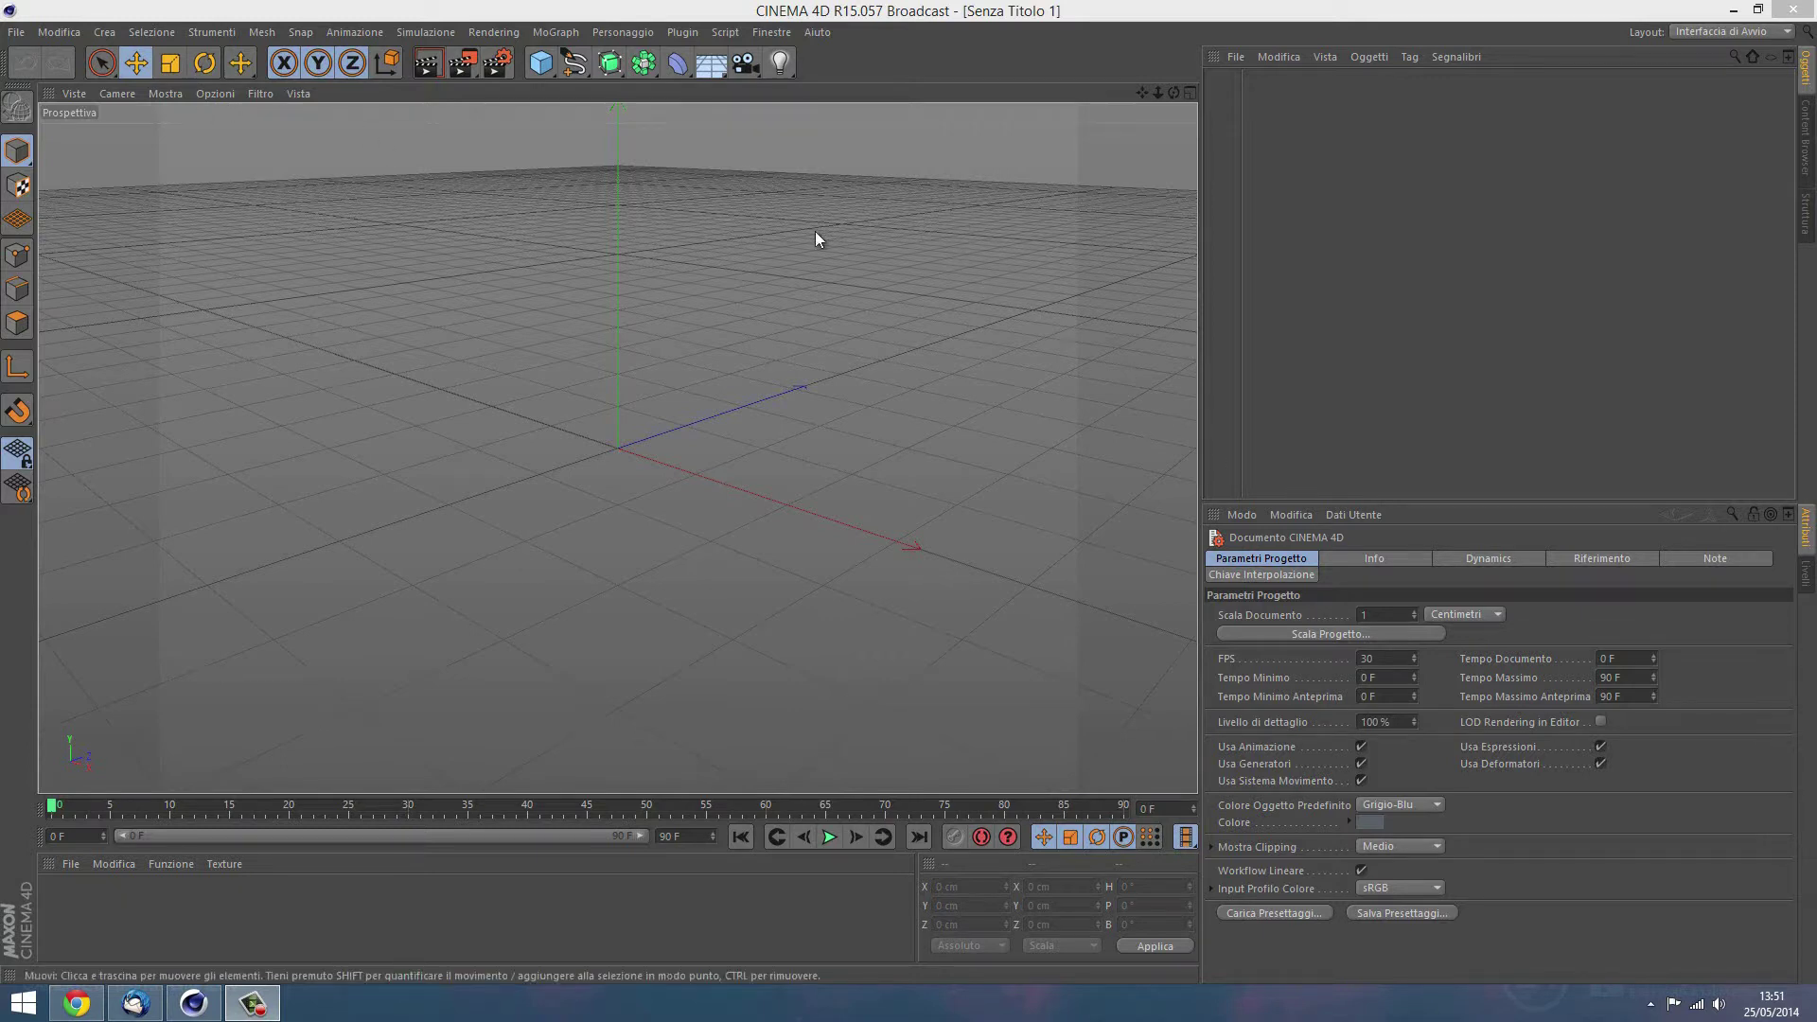
Step: Add a Cubo to the scene and list the camera types, from Camera to Camera Crane
{"action": "left_click", "coordinate": [541, 64]}
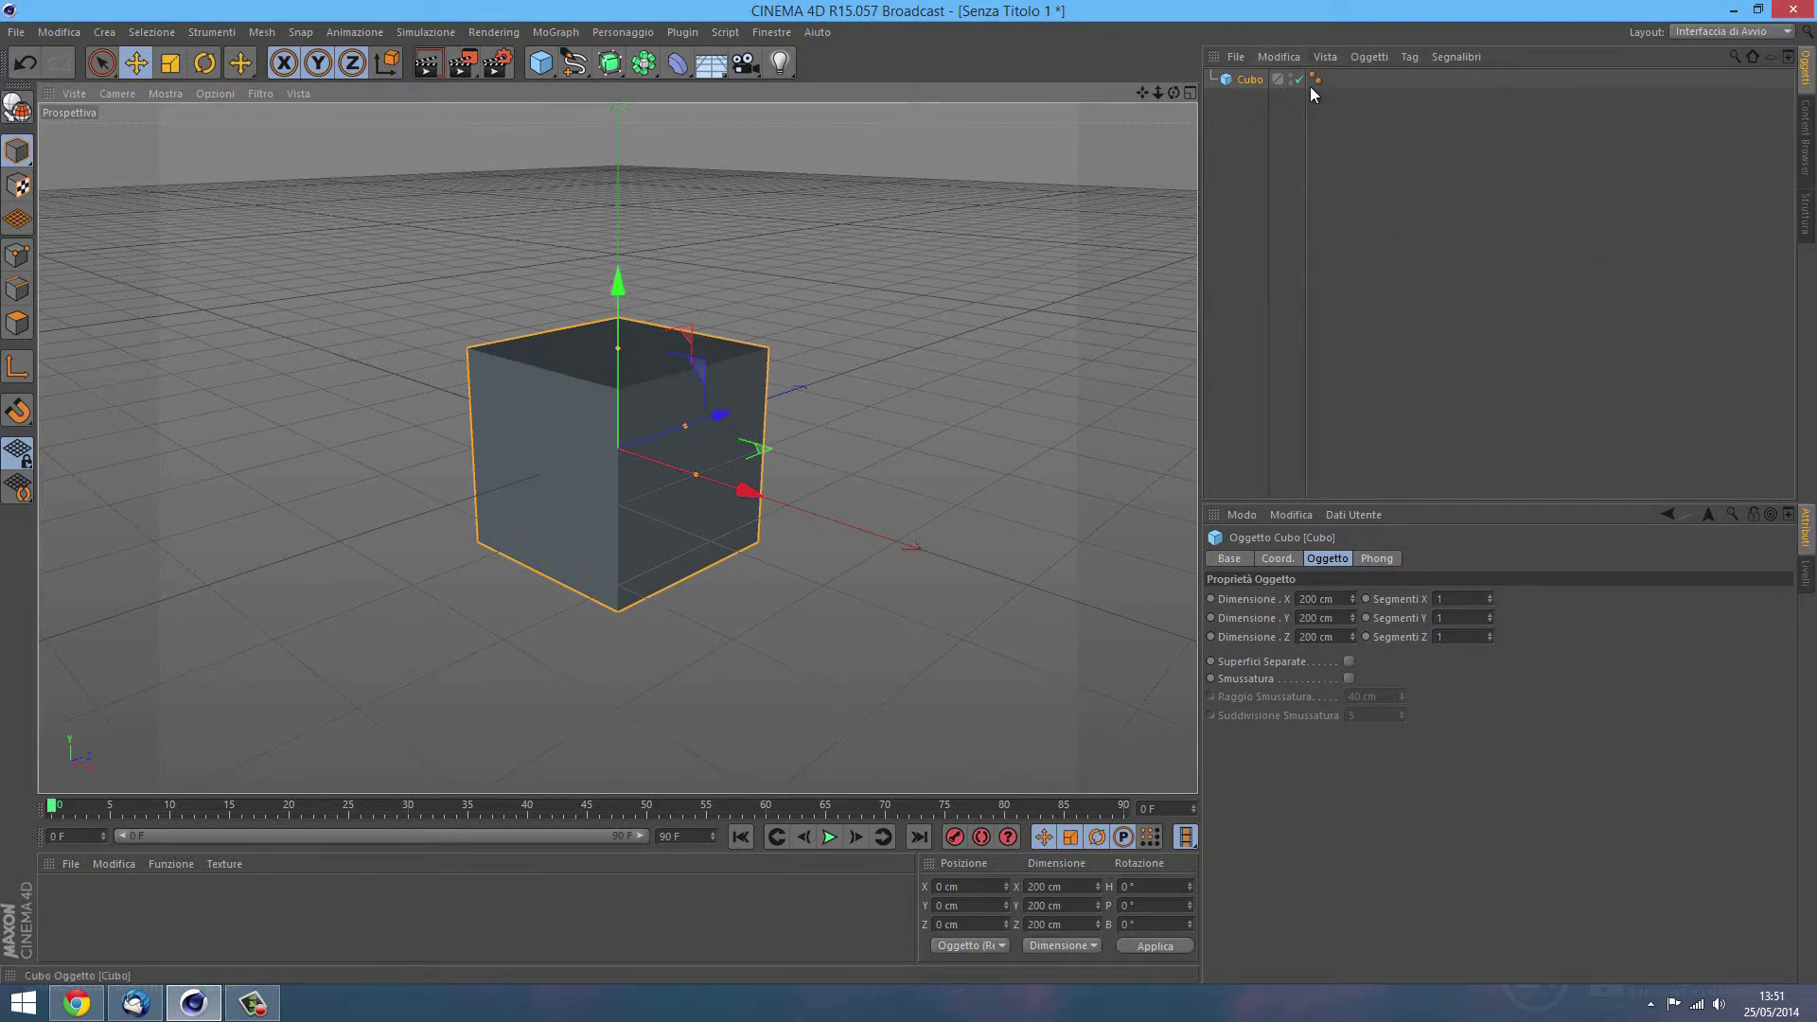
{"action": "left_click", "coordinate": [749, 73]}
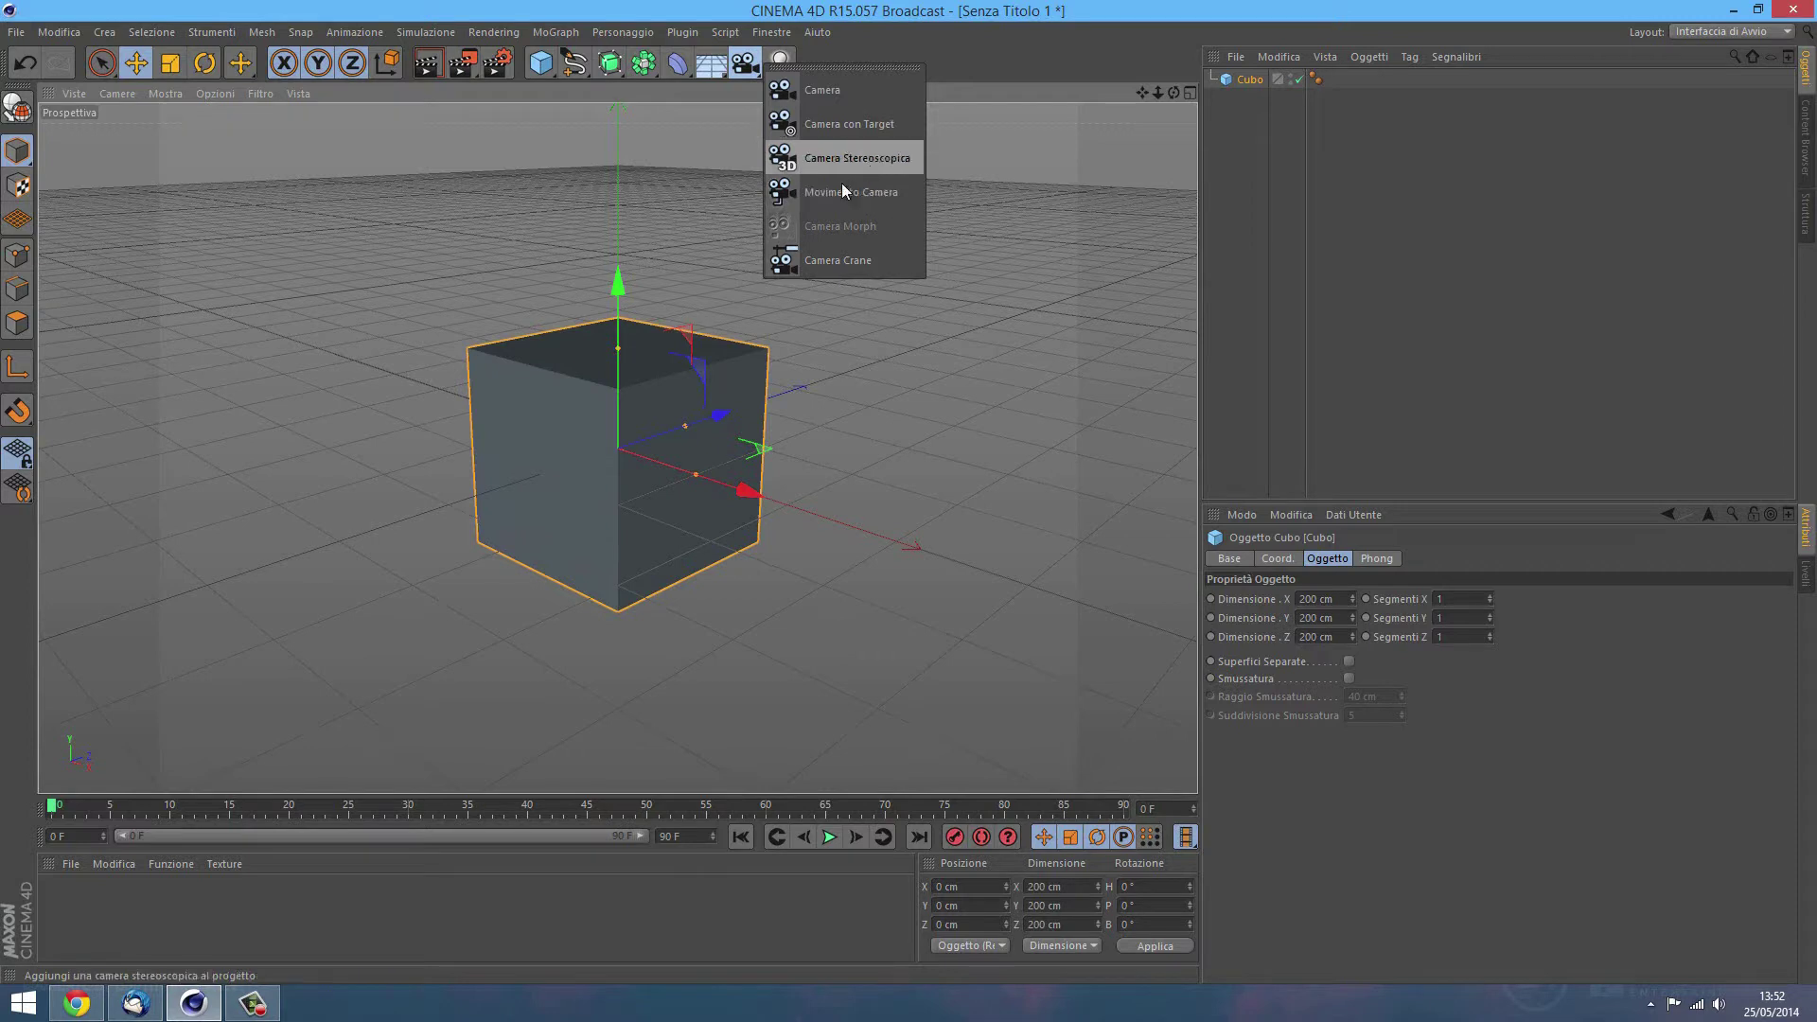
Step: Add a Camera con Target, then delete both Camera and Camera.Target.1
{"action": "left_click", "coordinate": [872, 124]}
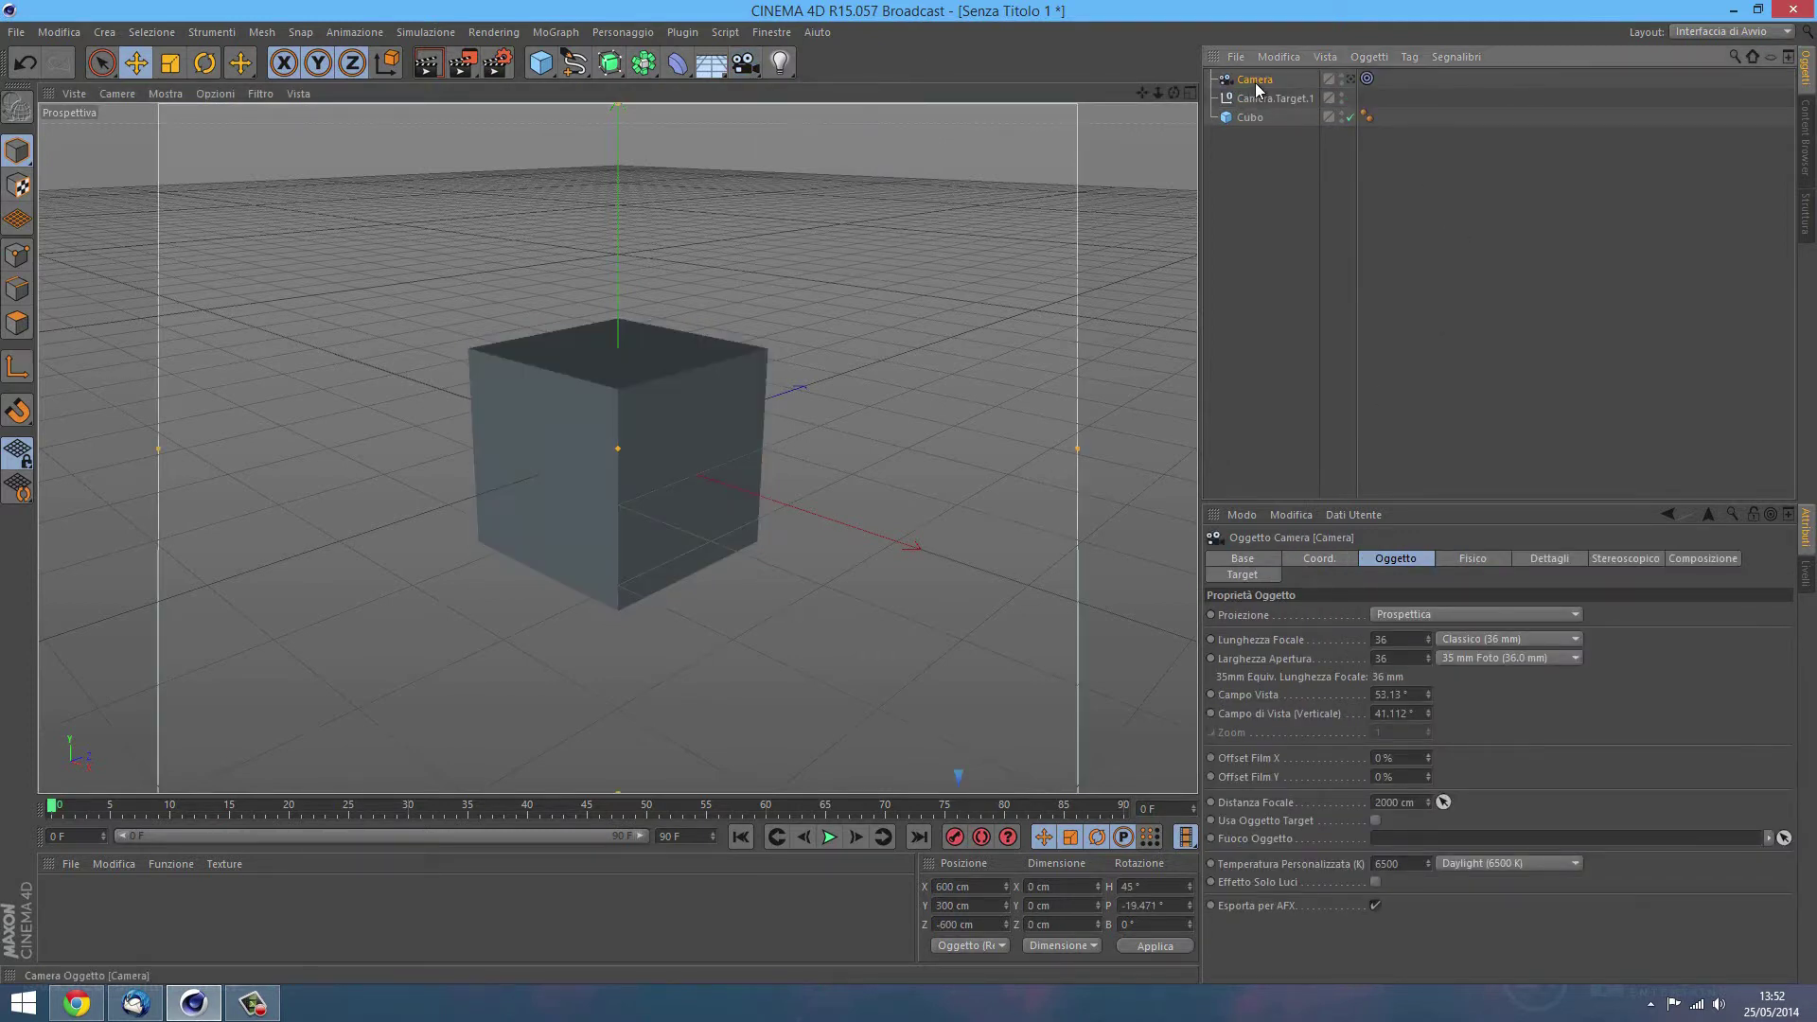
{"action": "key", "text": "Delete"}
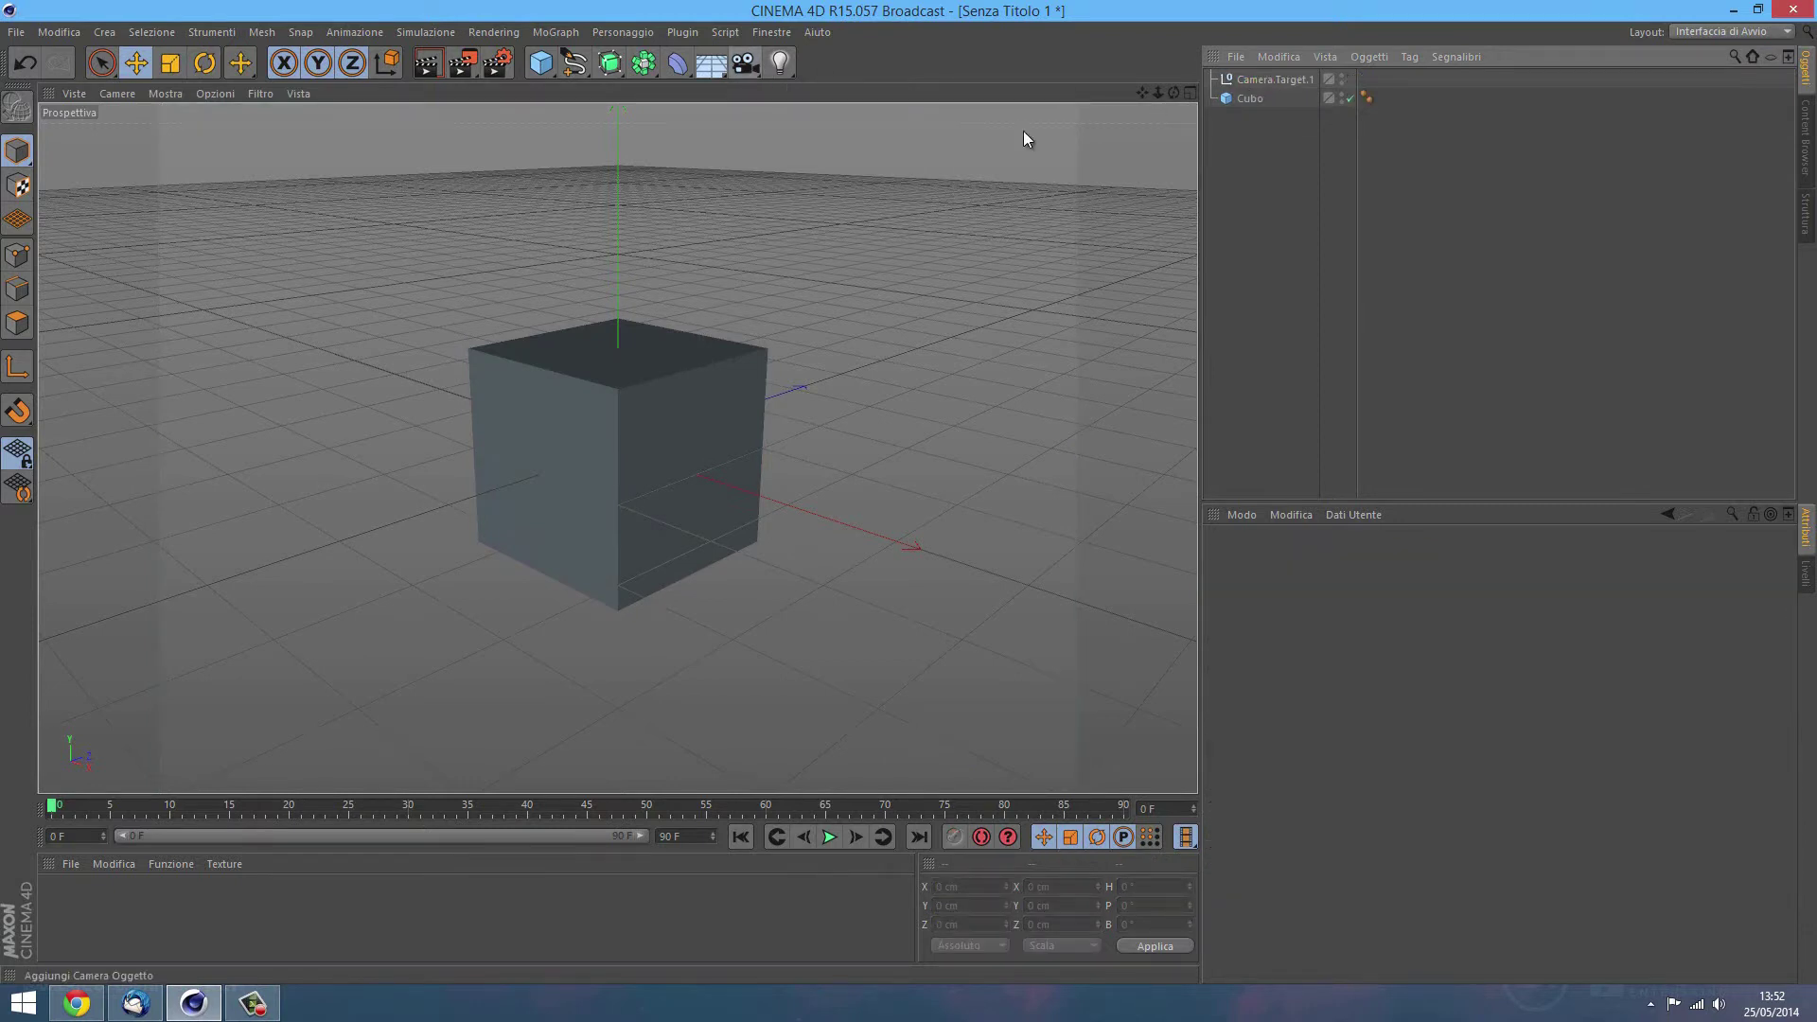
{"action": "left_click", "coordinate": [1268, 79]}
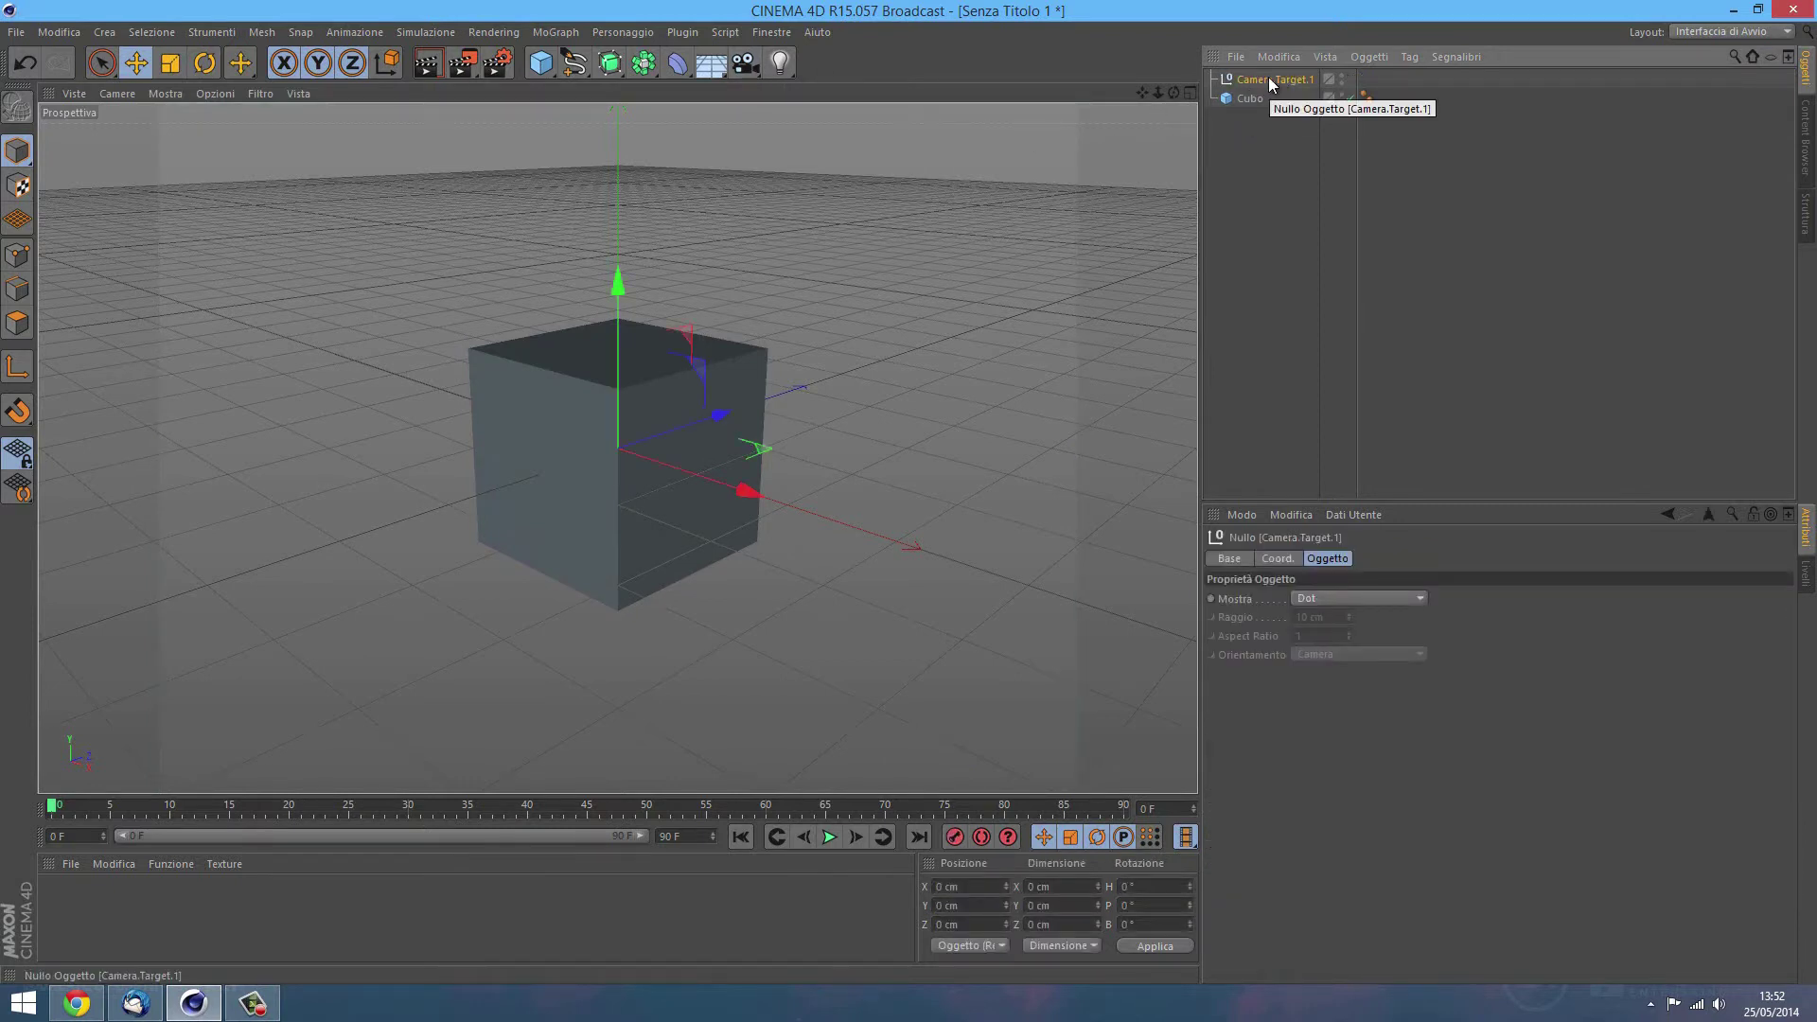
{"action": "key", "text": "Delete"}
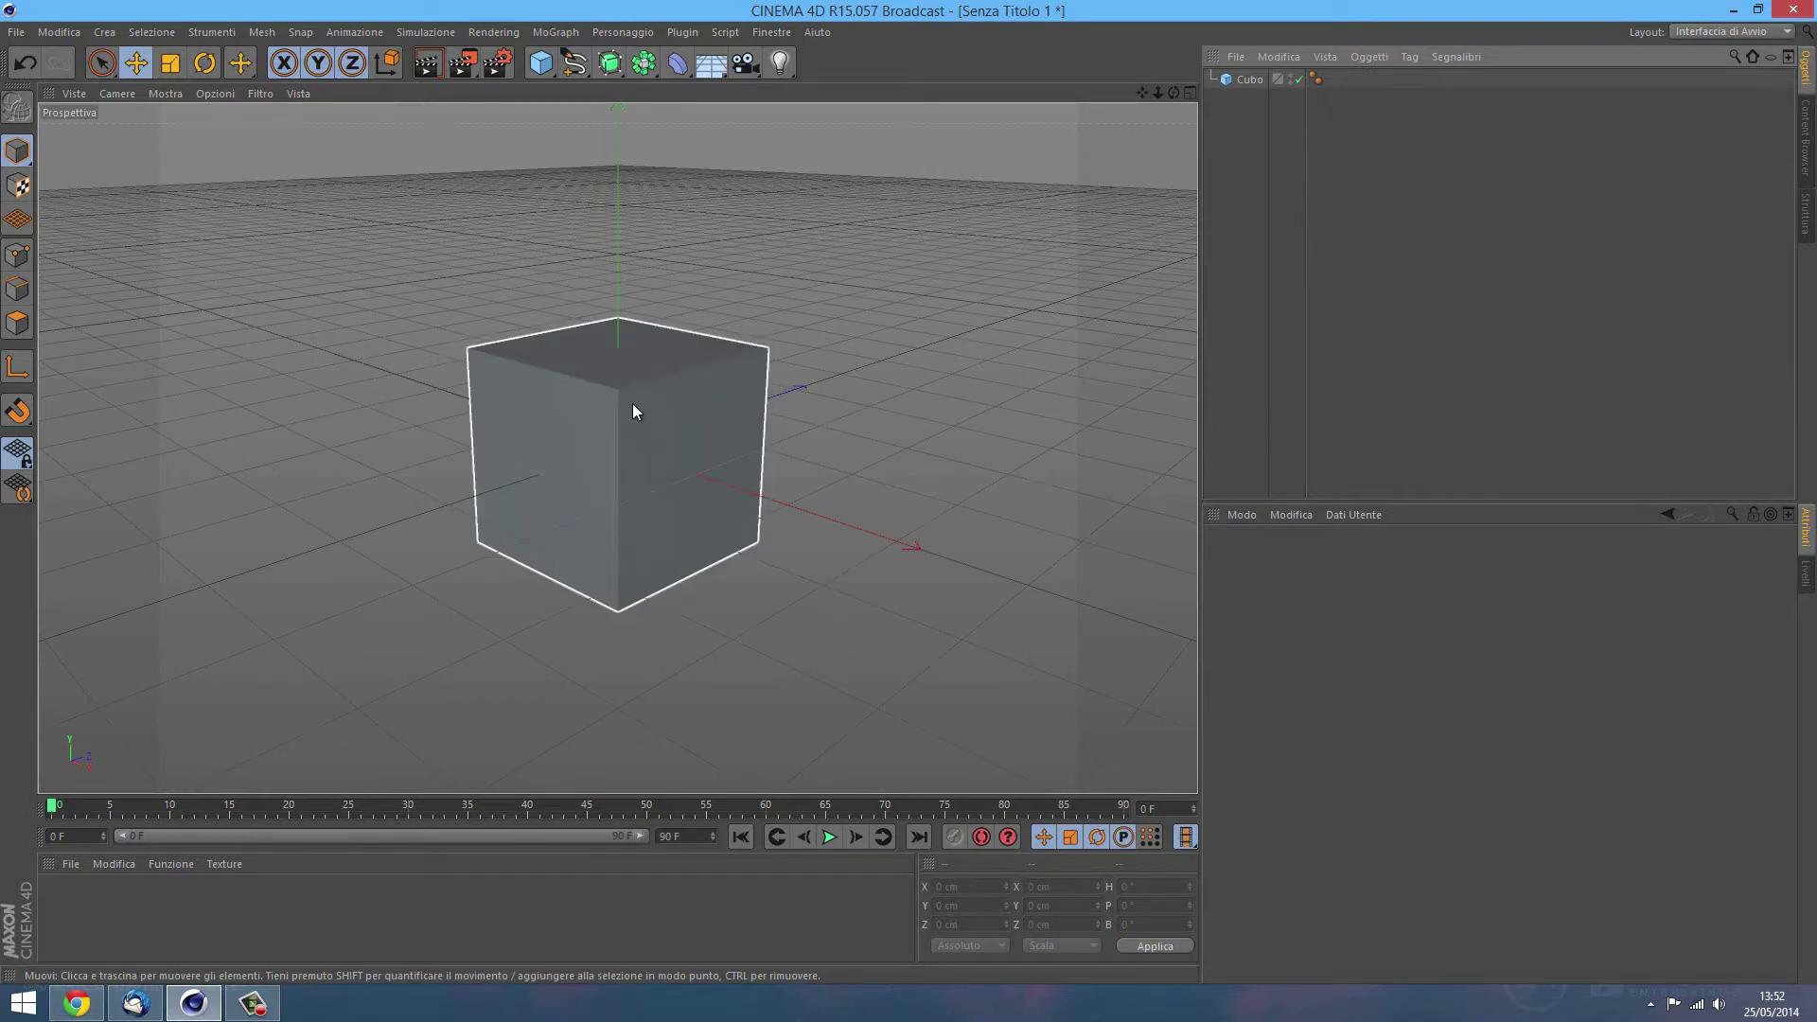
Step: Add a plain Camera at 600, 300, -600 cm and switch to the four-view layout
{"action": "left_click", "coordinate": [746, 65]}
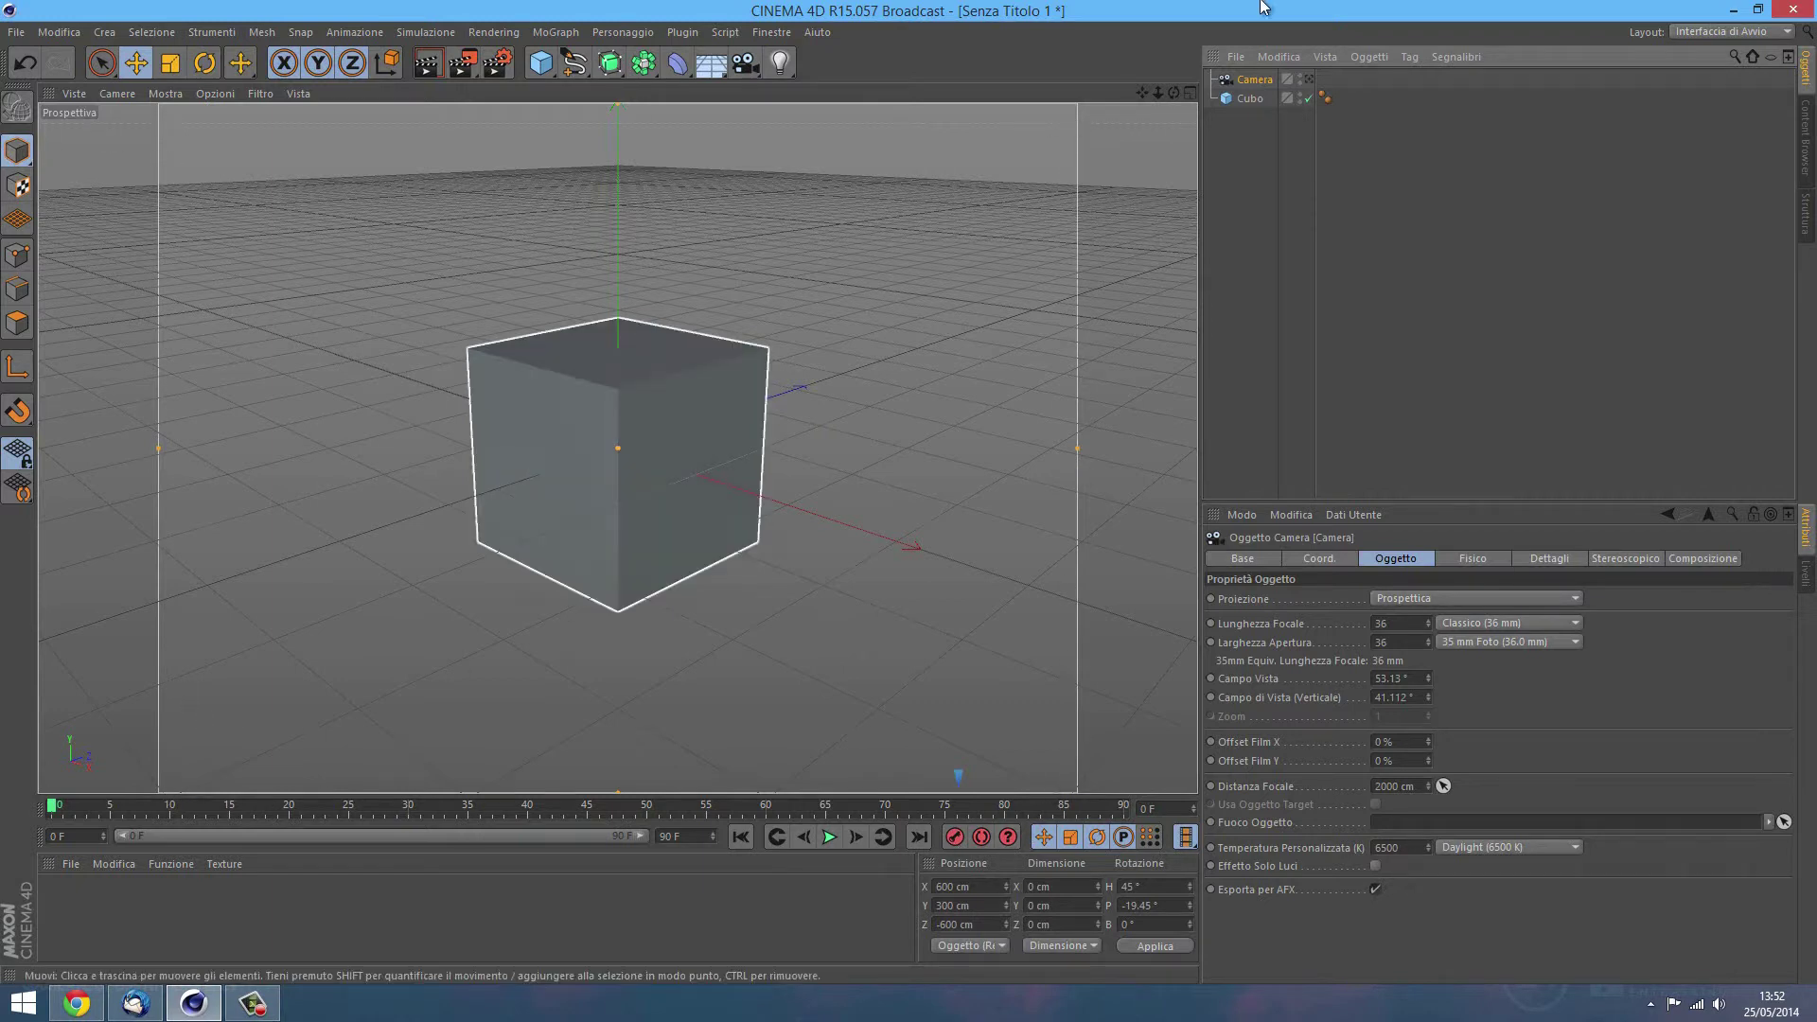
{"action": "left_click", "coordinate": [1192, 93]}
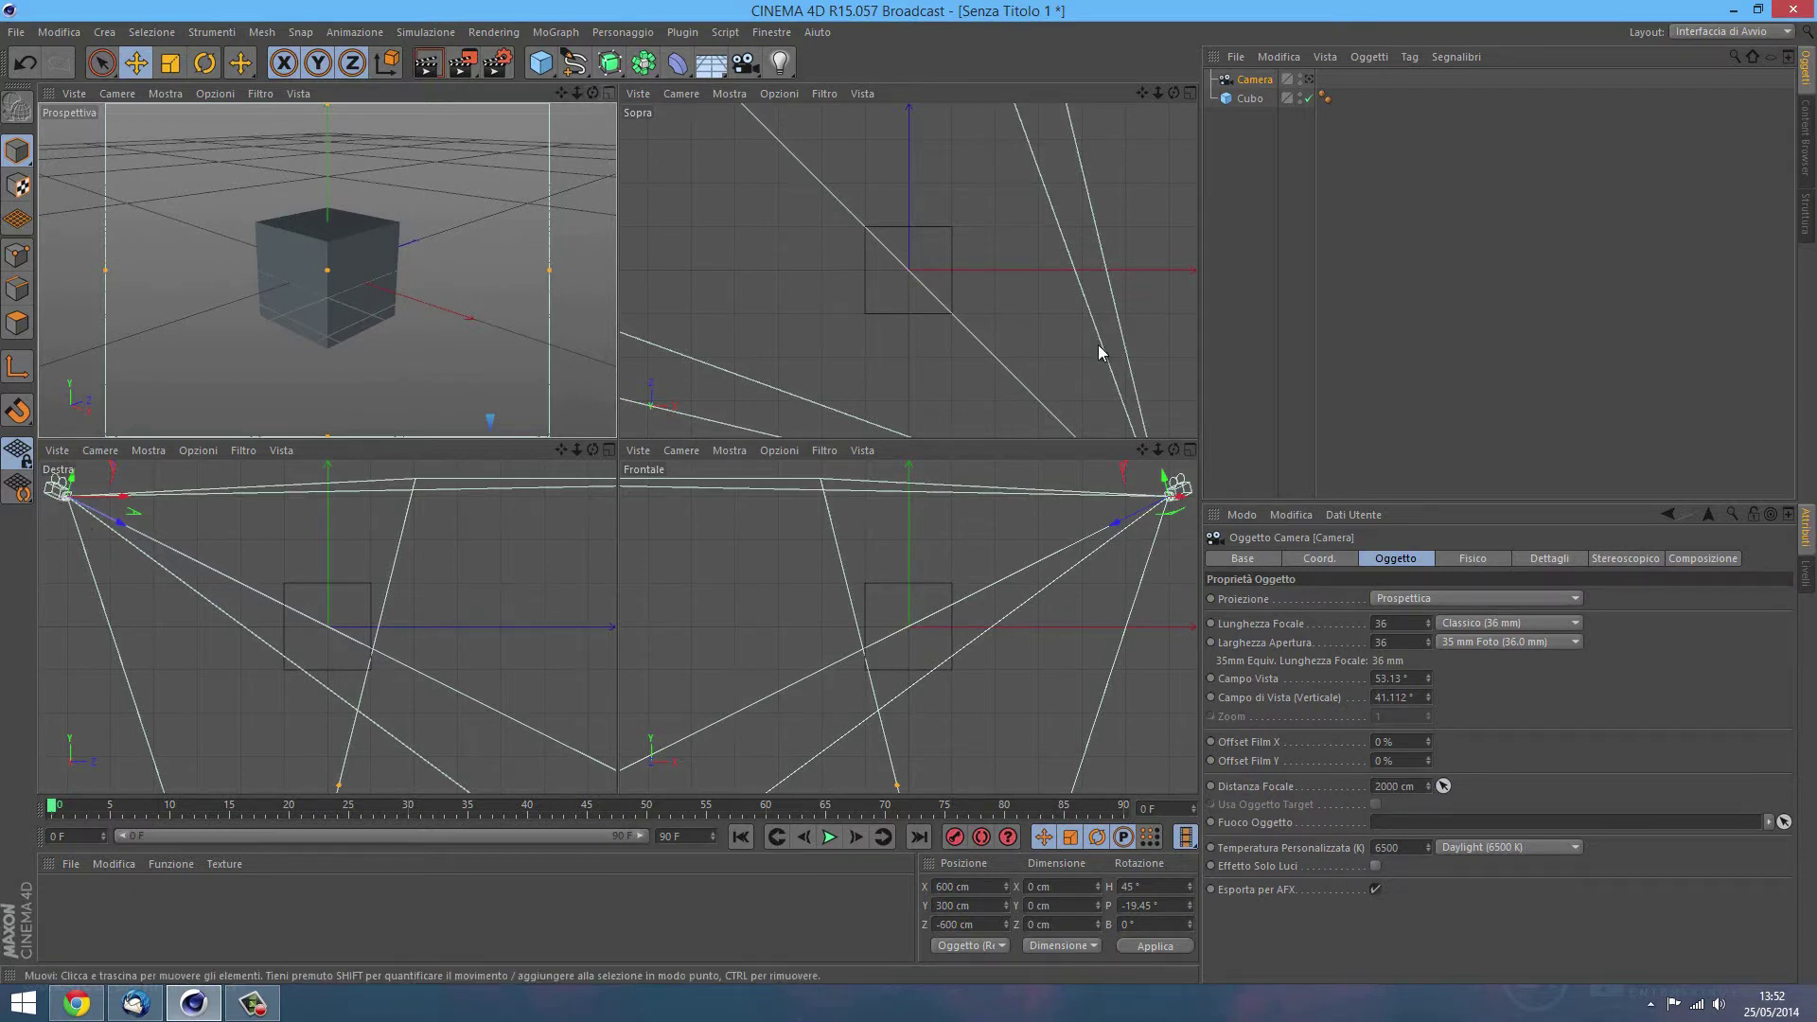
Step: Drag the camera along its Z axis to -407.422, -123.575, 88.876 cm, then maximize Prospettiva
{"action": "scroll", "coordinate": [763, 268], "scroll_direction": "down", "scroll_amount": 2}
{"action": "scroll", "coordinate": [763, 269], "scroll_direction": "down", "scroll_amount": 2}
{"action": "scroll", "coordinate": [763, 269], "scroll_direction": "down", "scroll_amount": 2}
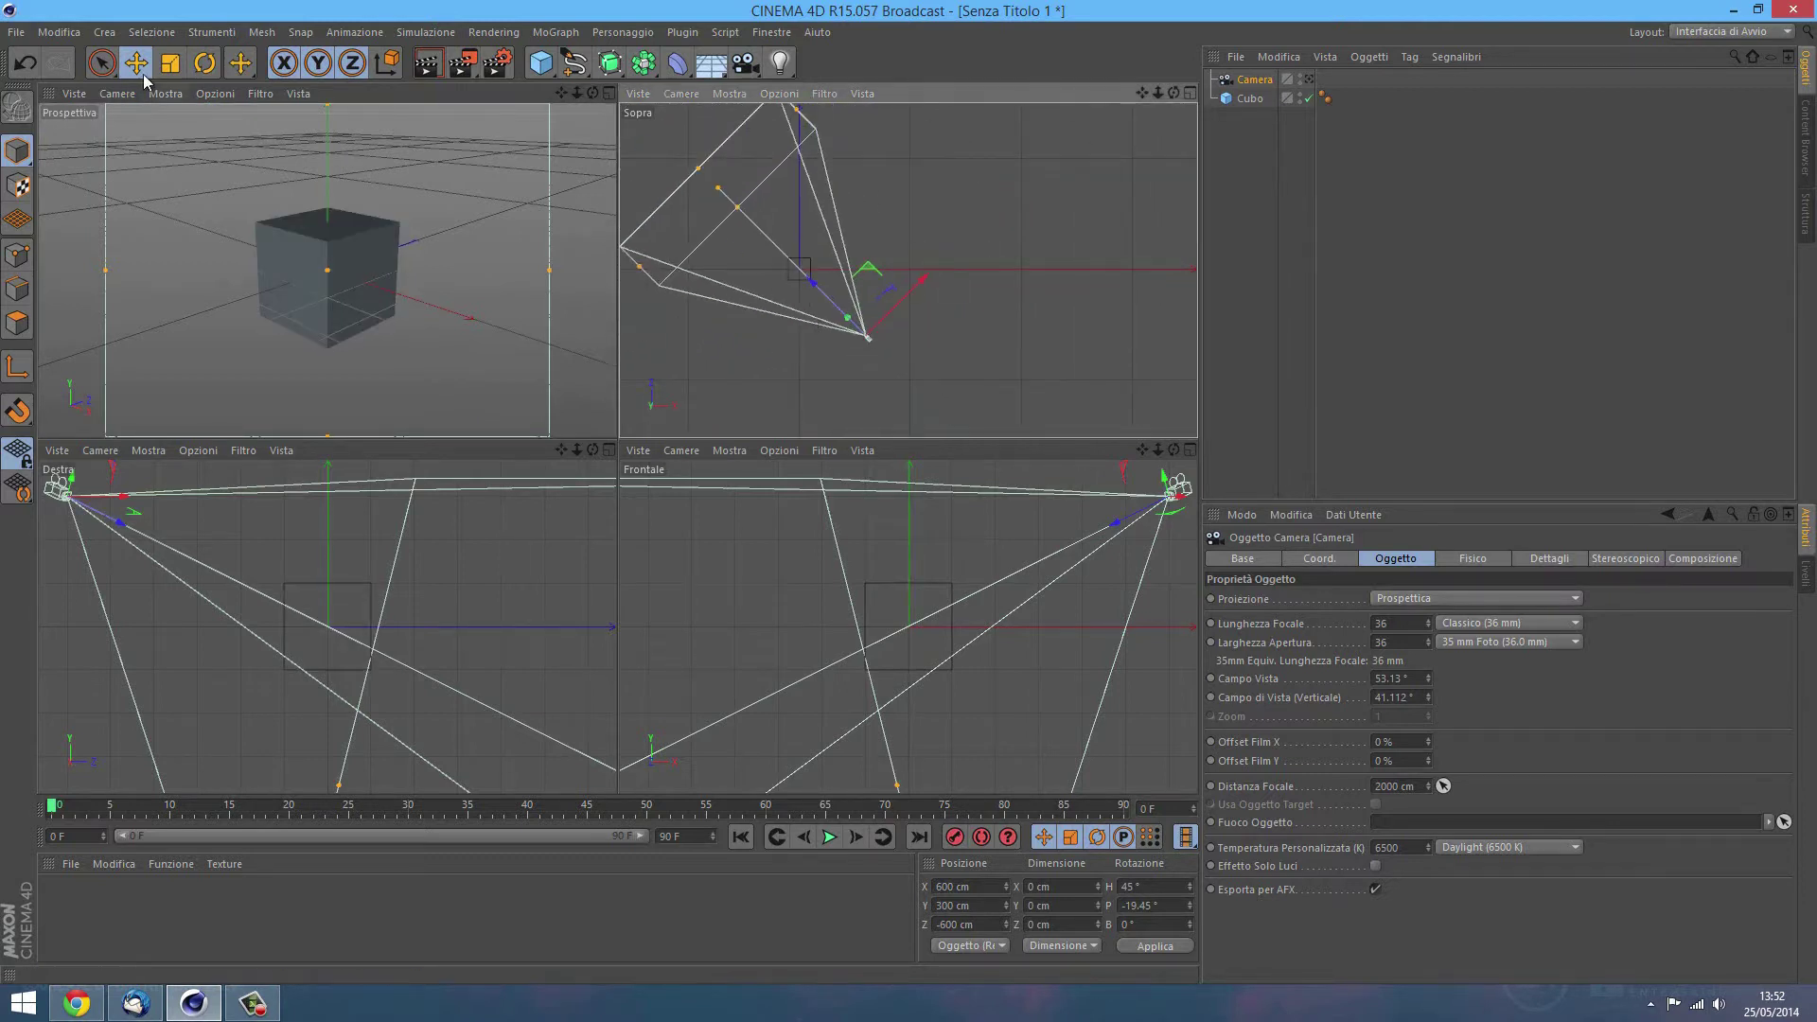
{"action": "left_click_drag", "start_coordinate": [814, 282], "coordinate": [705, 229]}
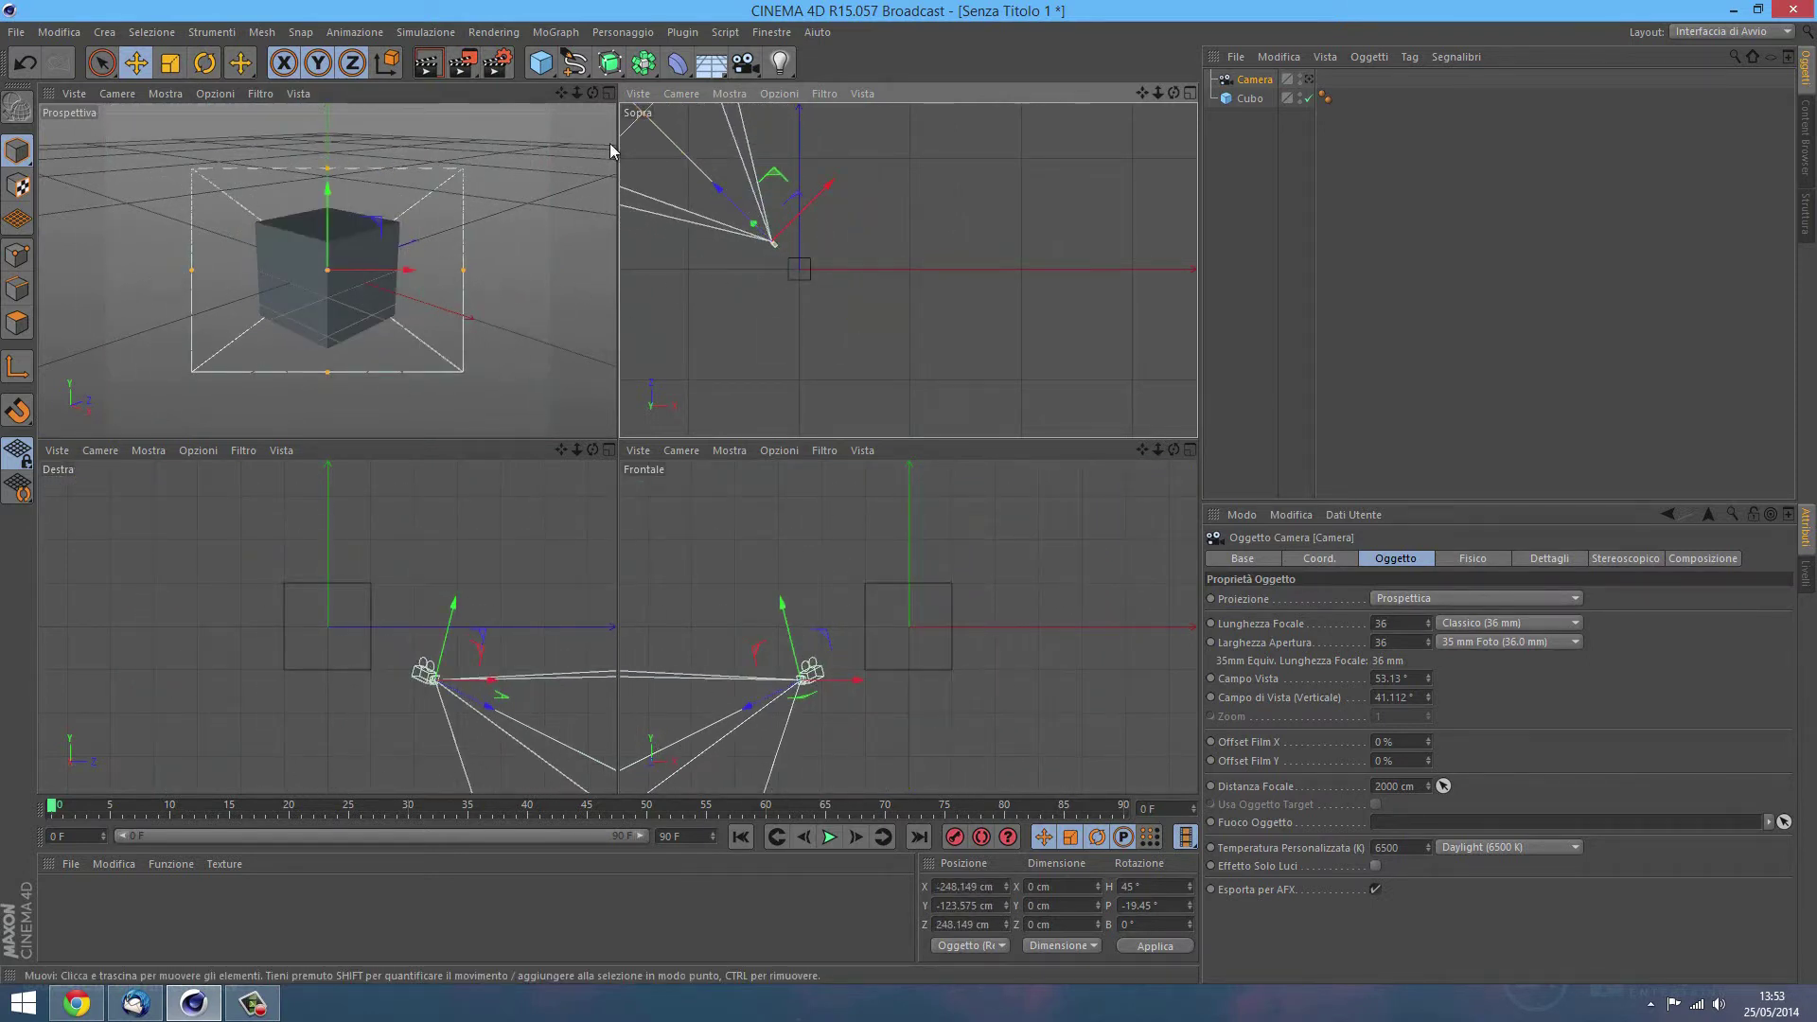
{"action": "mouse_move", "coordinate": [489, 701]}
{"action": "left_mouse_down"}
{"action": "mouse_move", "coordinate": [369, 681]}
{"action": "mouse_move", "coordinate": [474, 668]}
{"action": "left_mouse_up"}
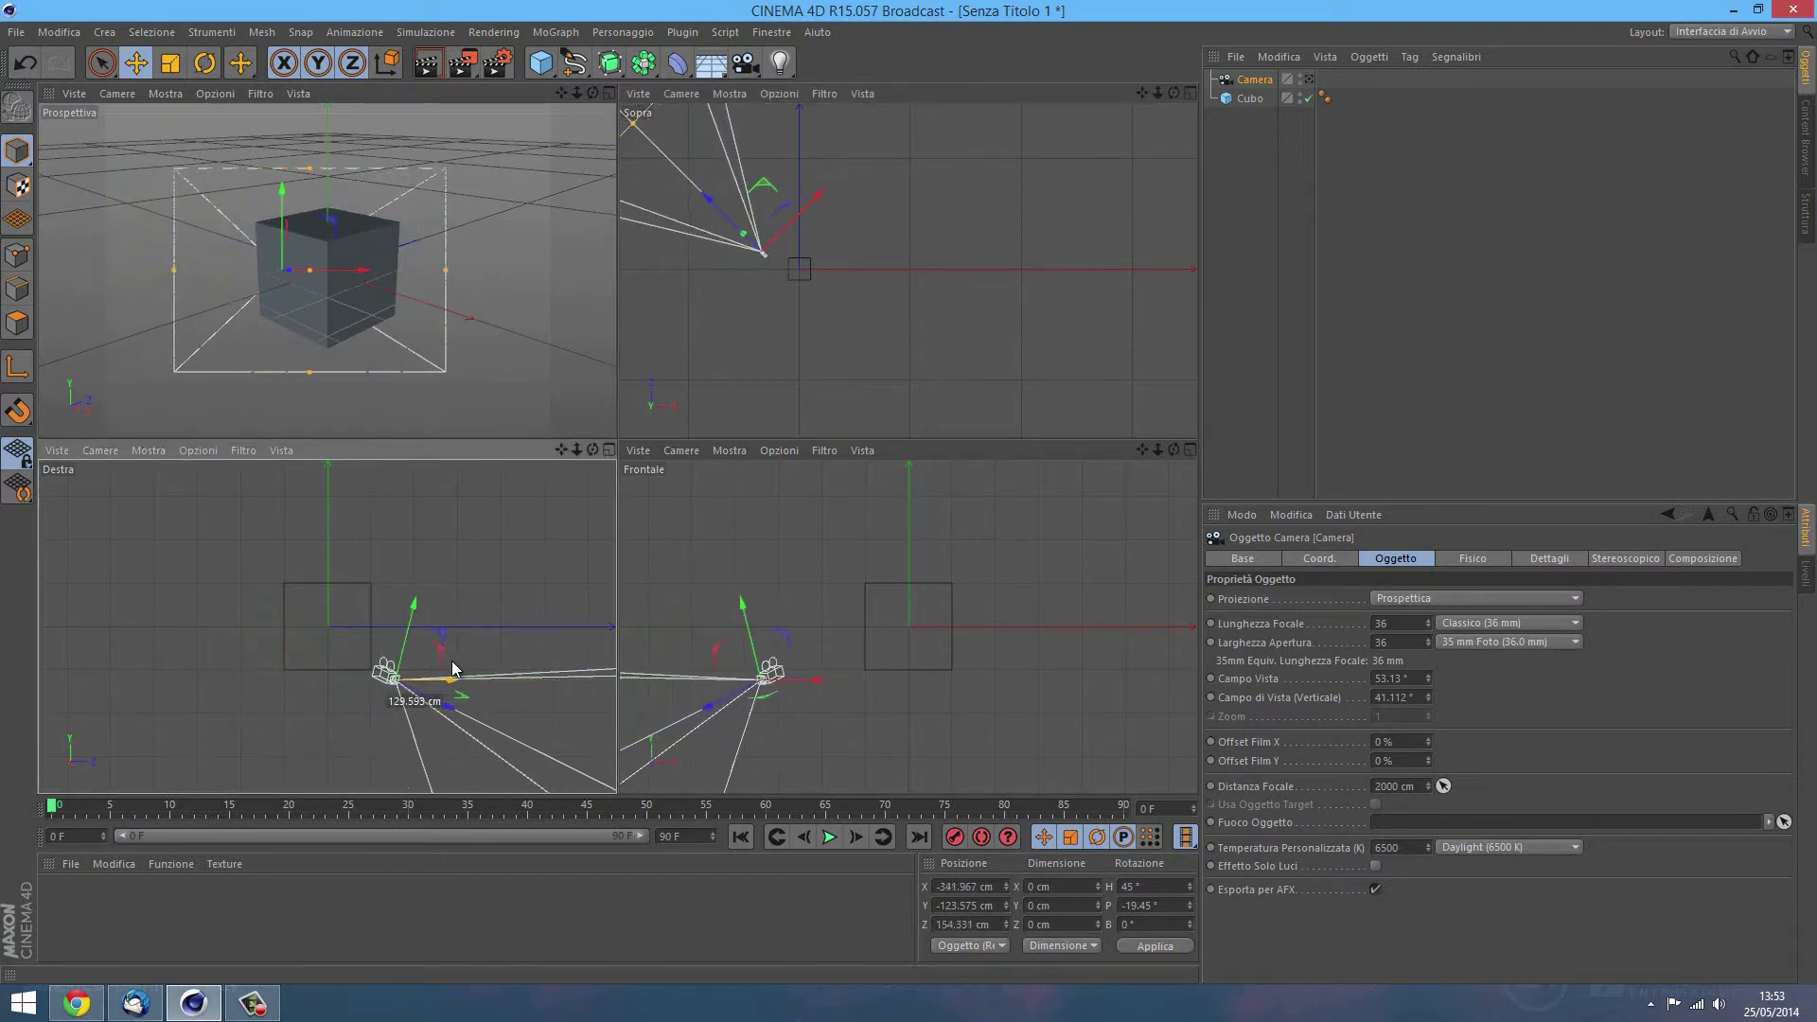
{"action": "mouse_move", "coordinate": [473, 667]}
{"action": "left_mouse_down"}
{"action": "mouse_move", "coordinate": [406, 660]}
{"action": "mouse_move", "coordinate": [424, 662]}
{"action": "left_mouse_up"}
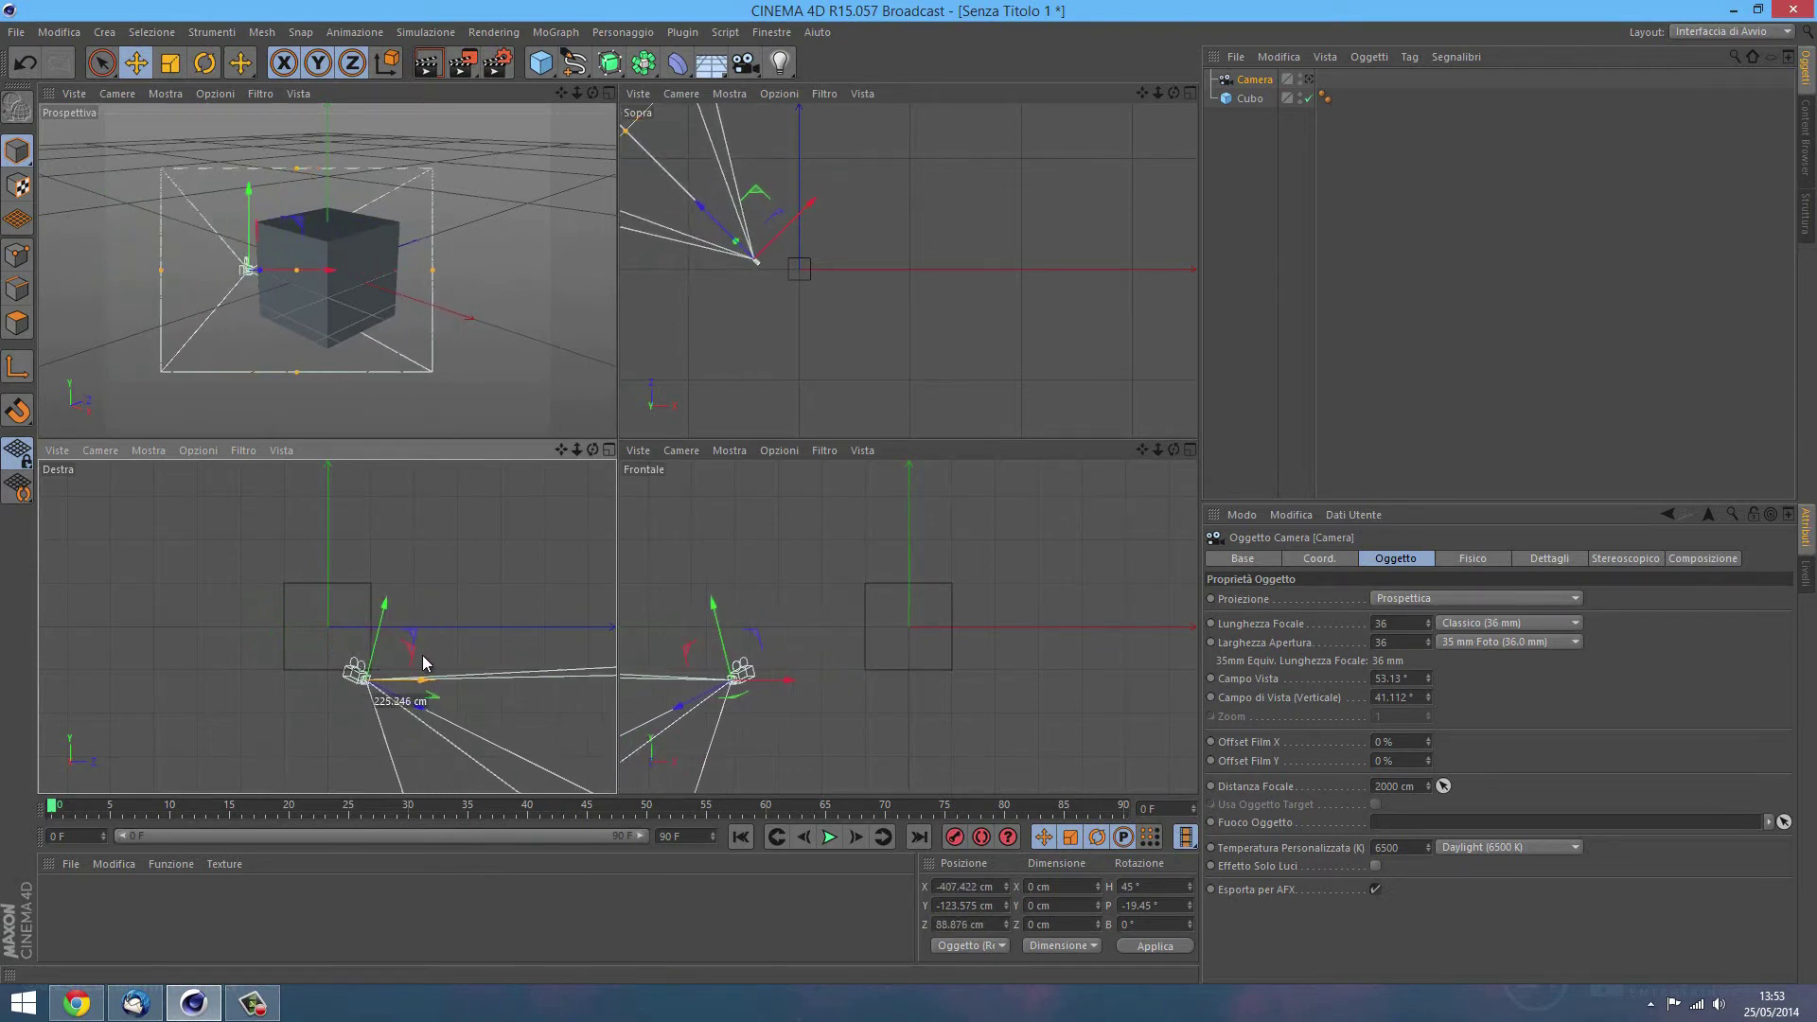
{"action": "left_click", "coordinate": [610, 92]}
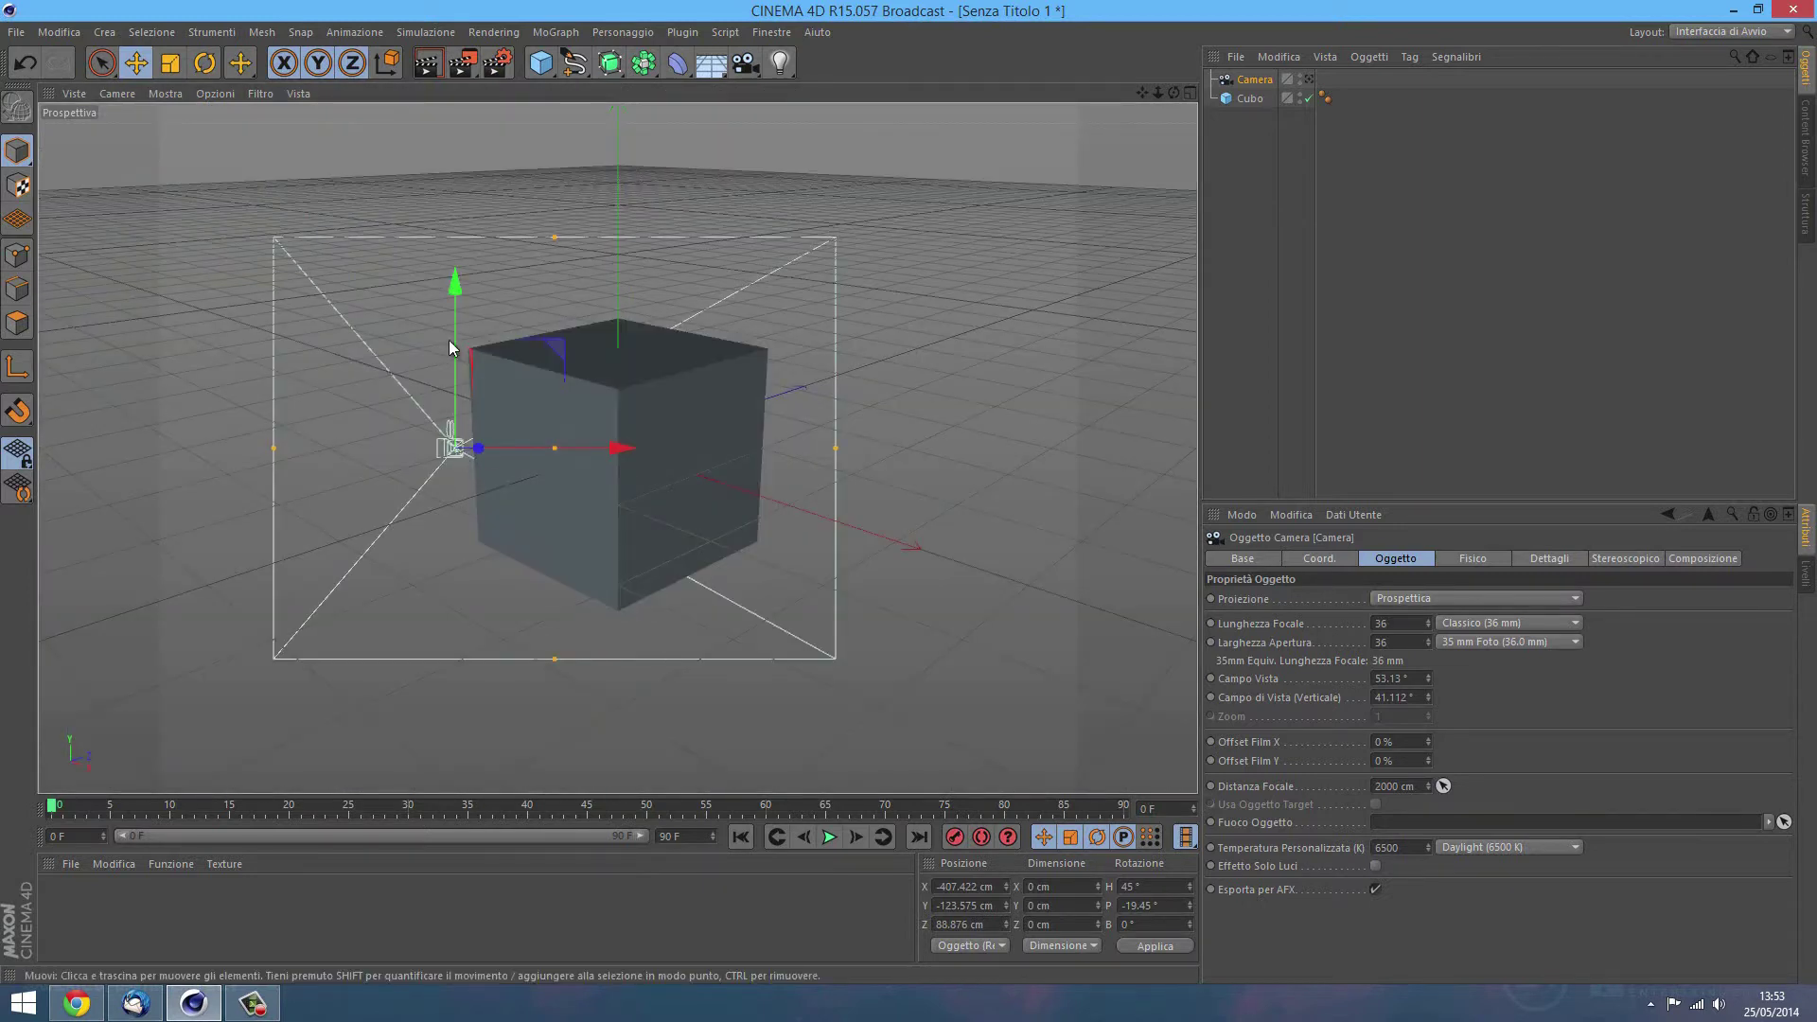
Step: Slide the camera along X and raise it to -565.546, 335.385, 159.961 cm
{"action": "mouse_move", "coordinate": [503, 450]}
{"action": "left_mouse_down"}
{"action": "mouse_move", "coordinate": [403, 438]}
{"action": "mouse_move", "coordinate": [474, 437]}
{"action": "left_mouse_up"}
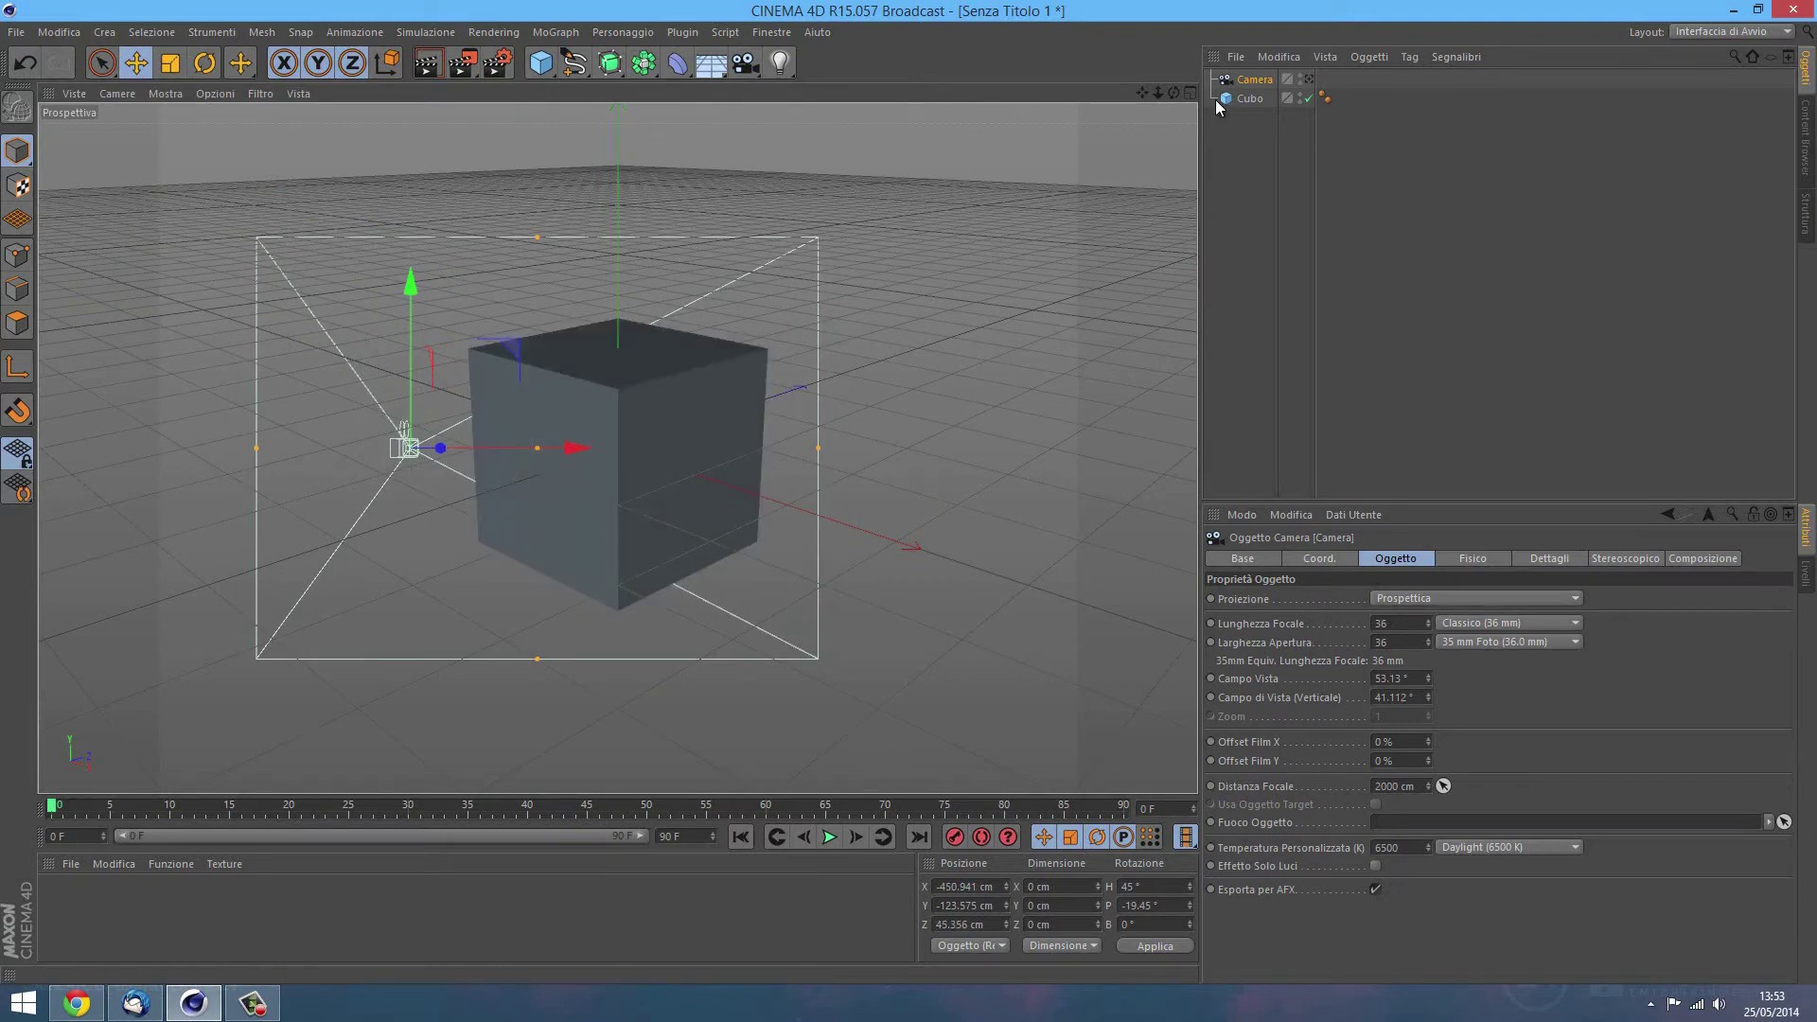
{"action": "left_click", "coordinate": [1311, 81]}
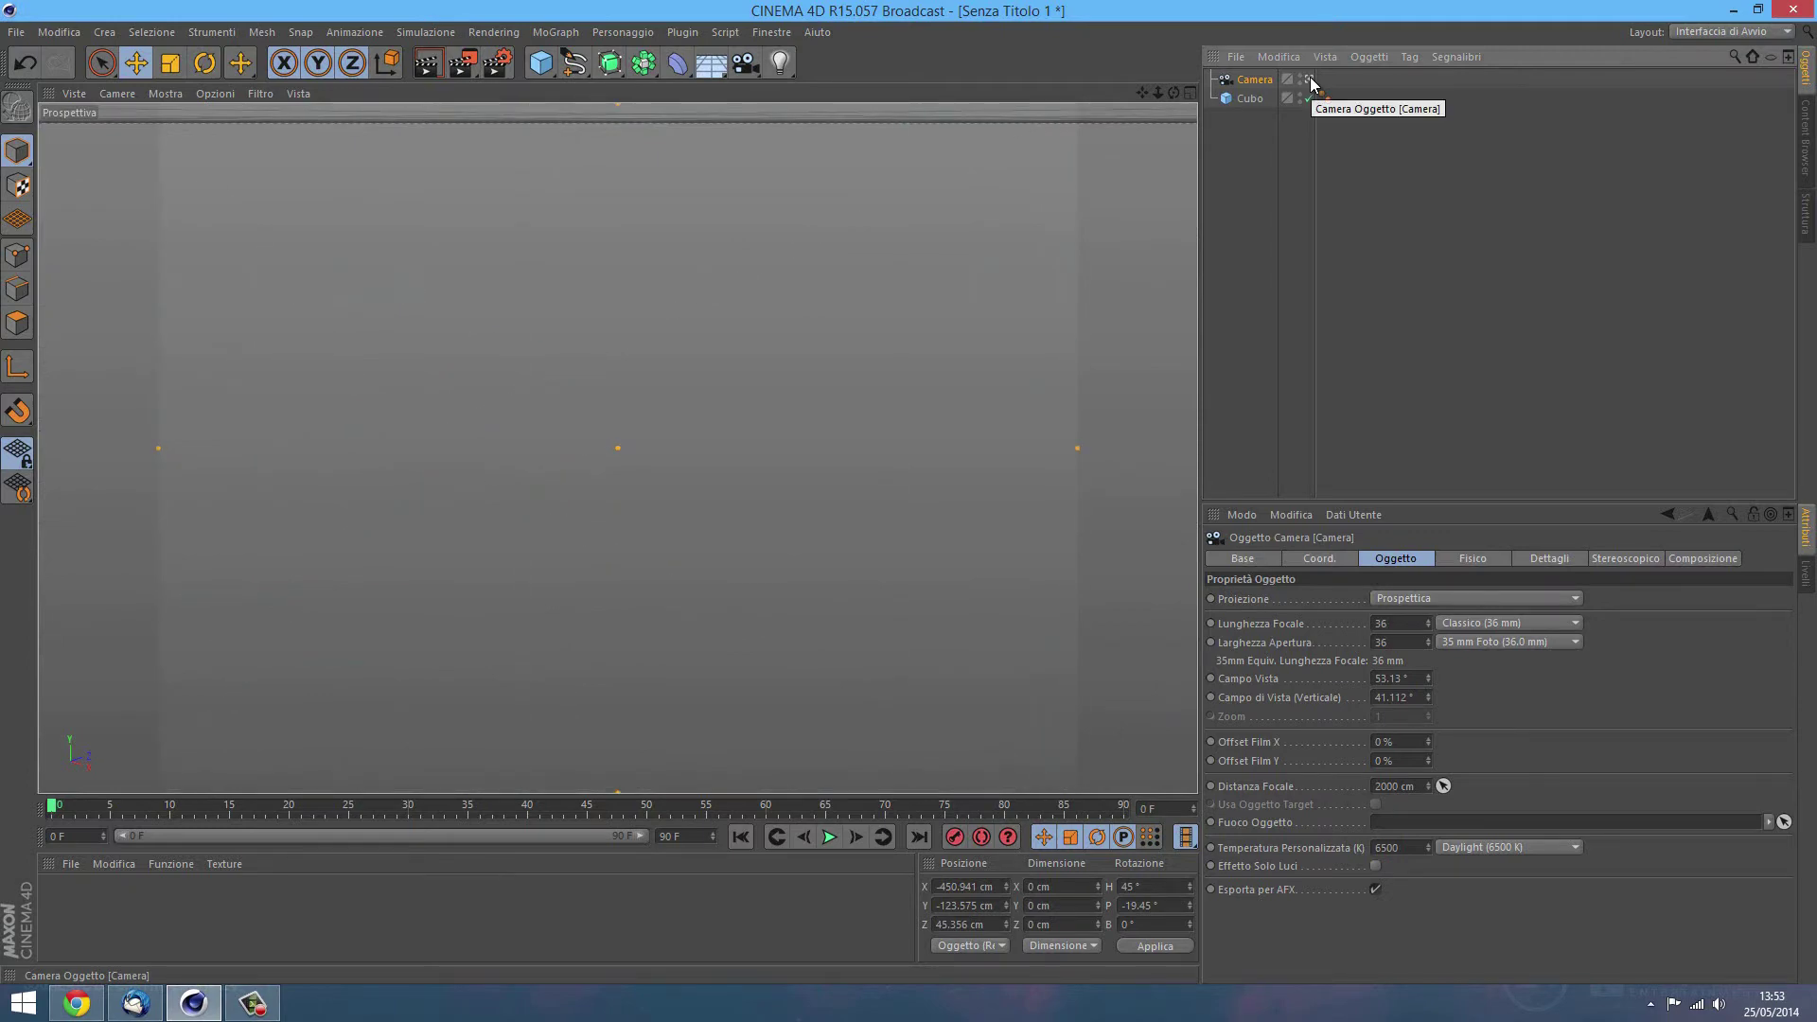
{"action": "left_click", "coordinate": [1311, 81]}
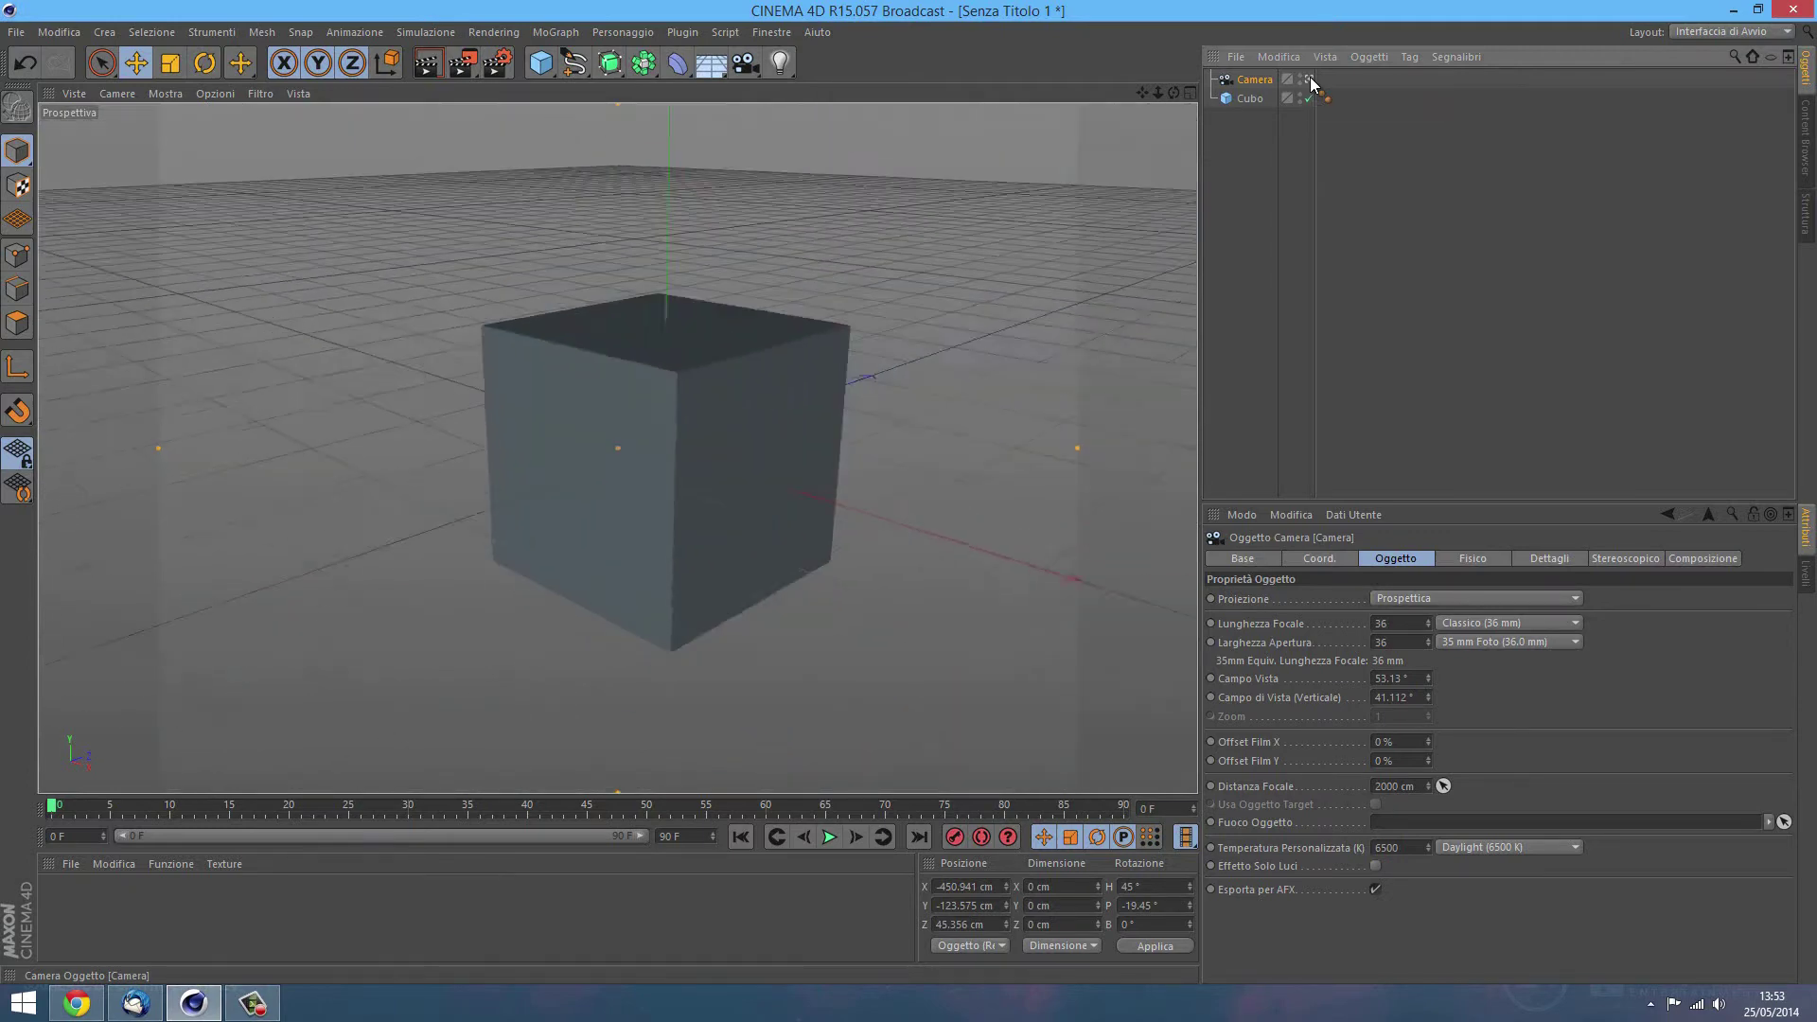
{"action": "left_click_drag", "start_coordinate": [408, 298], "coordinate": [414, 99]}
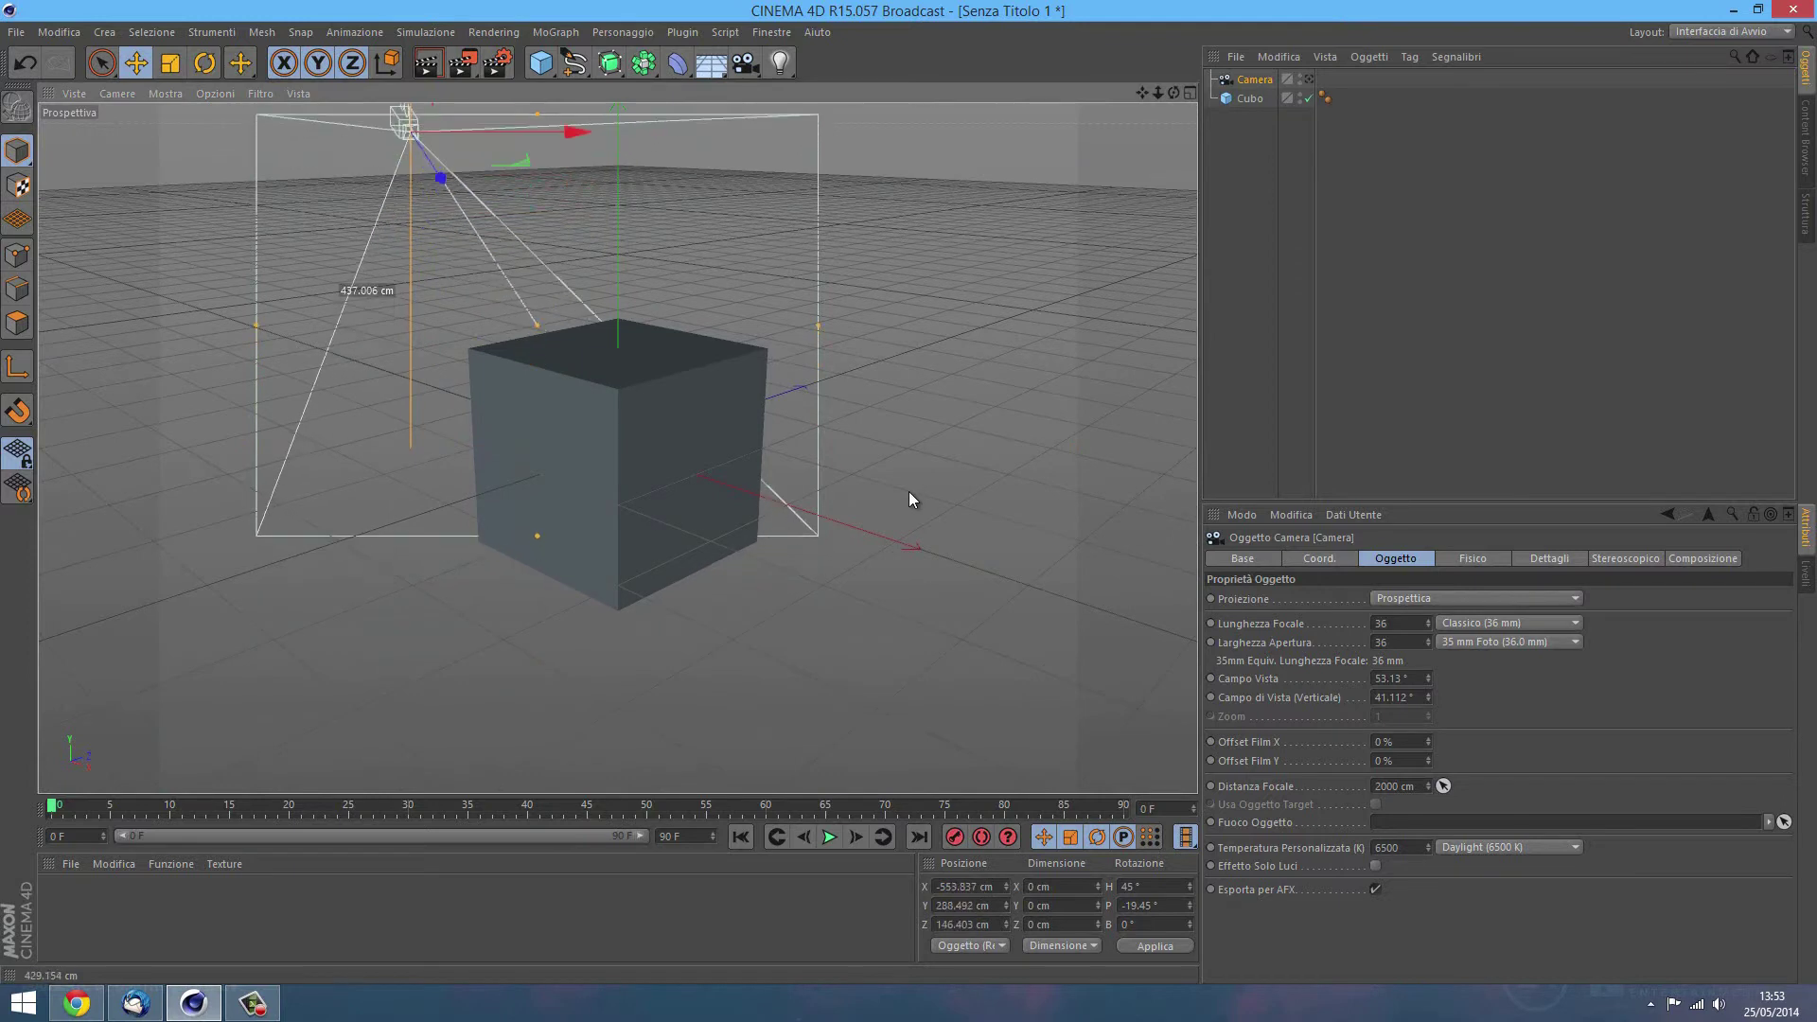
Step: Push the camera's focal distance out to 6548.693 cm and view the scene through it
{"action": "left_click", "coordinate": [537, 312]}
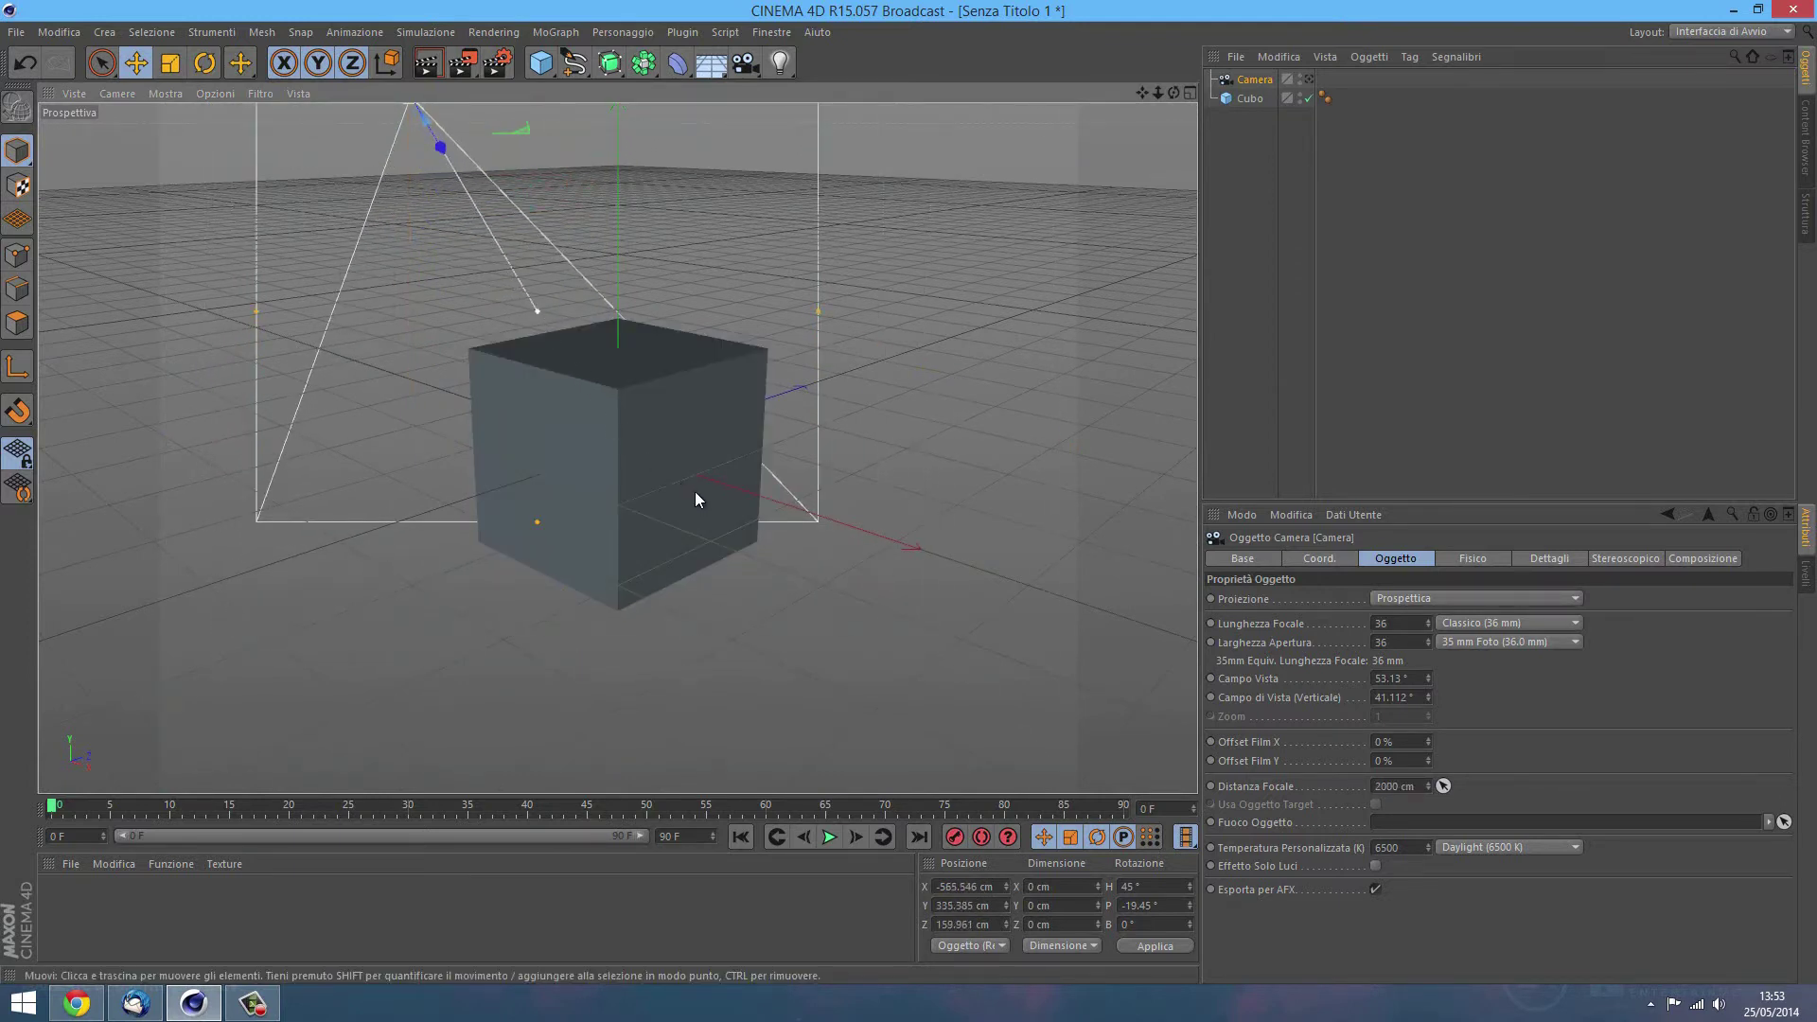
{"action": "left_click_drag", "start_coordinate": [538, 312], "coordinate": [602, 382]}
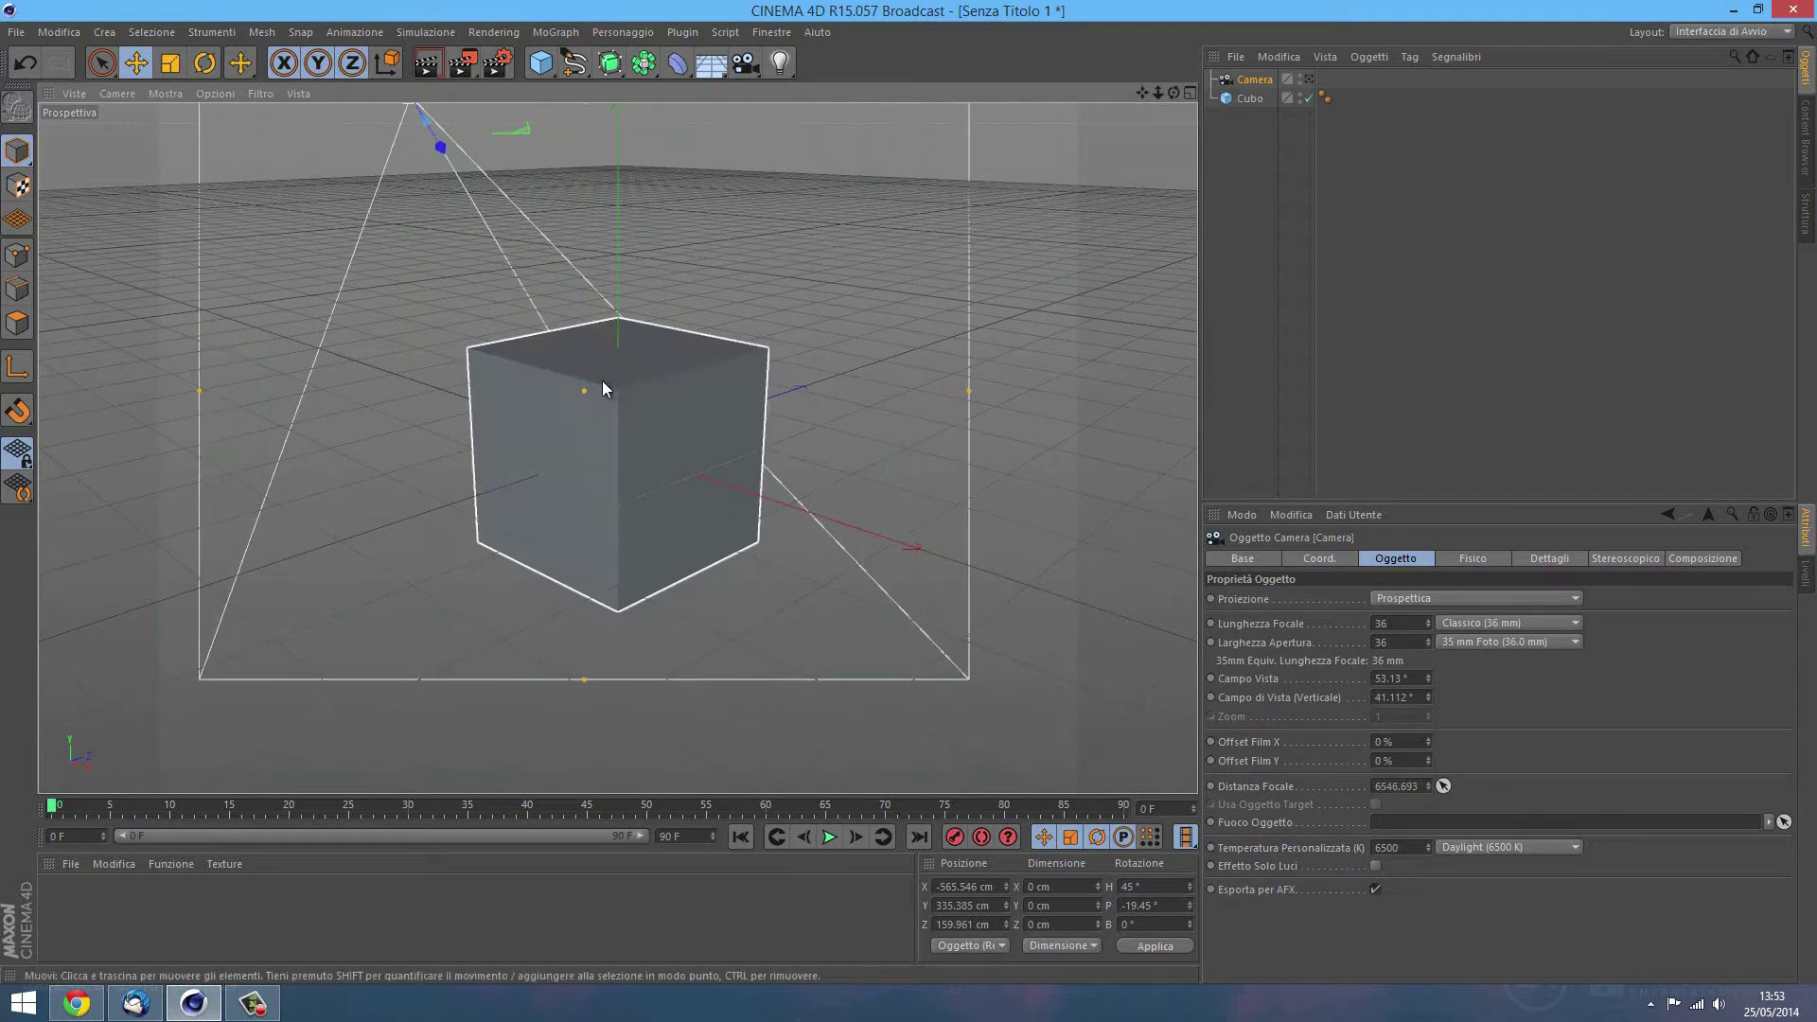
{"action": "left_click", "coordinate": [1308, 79]}
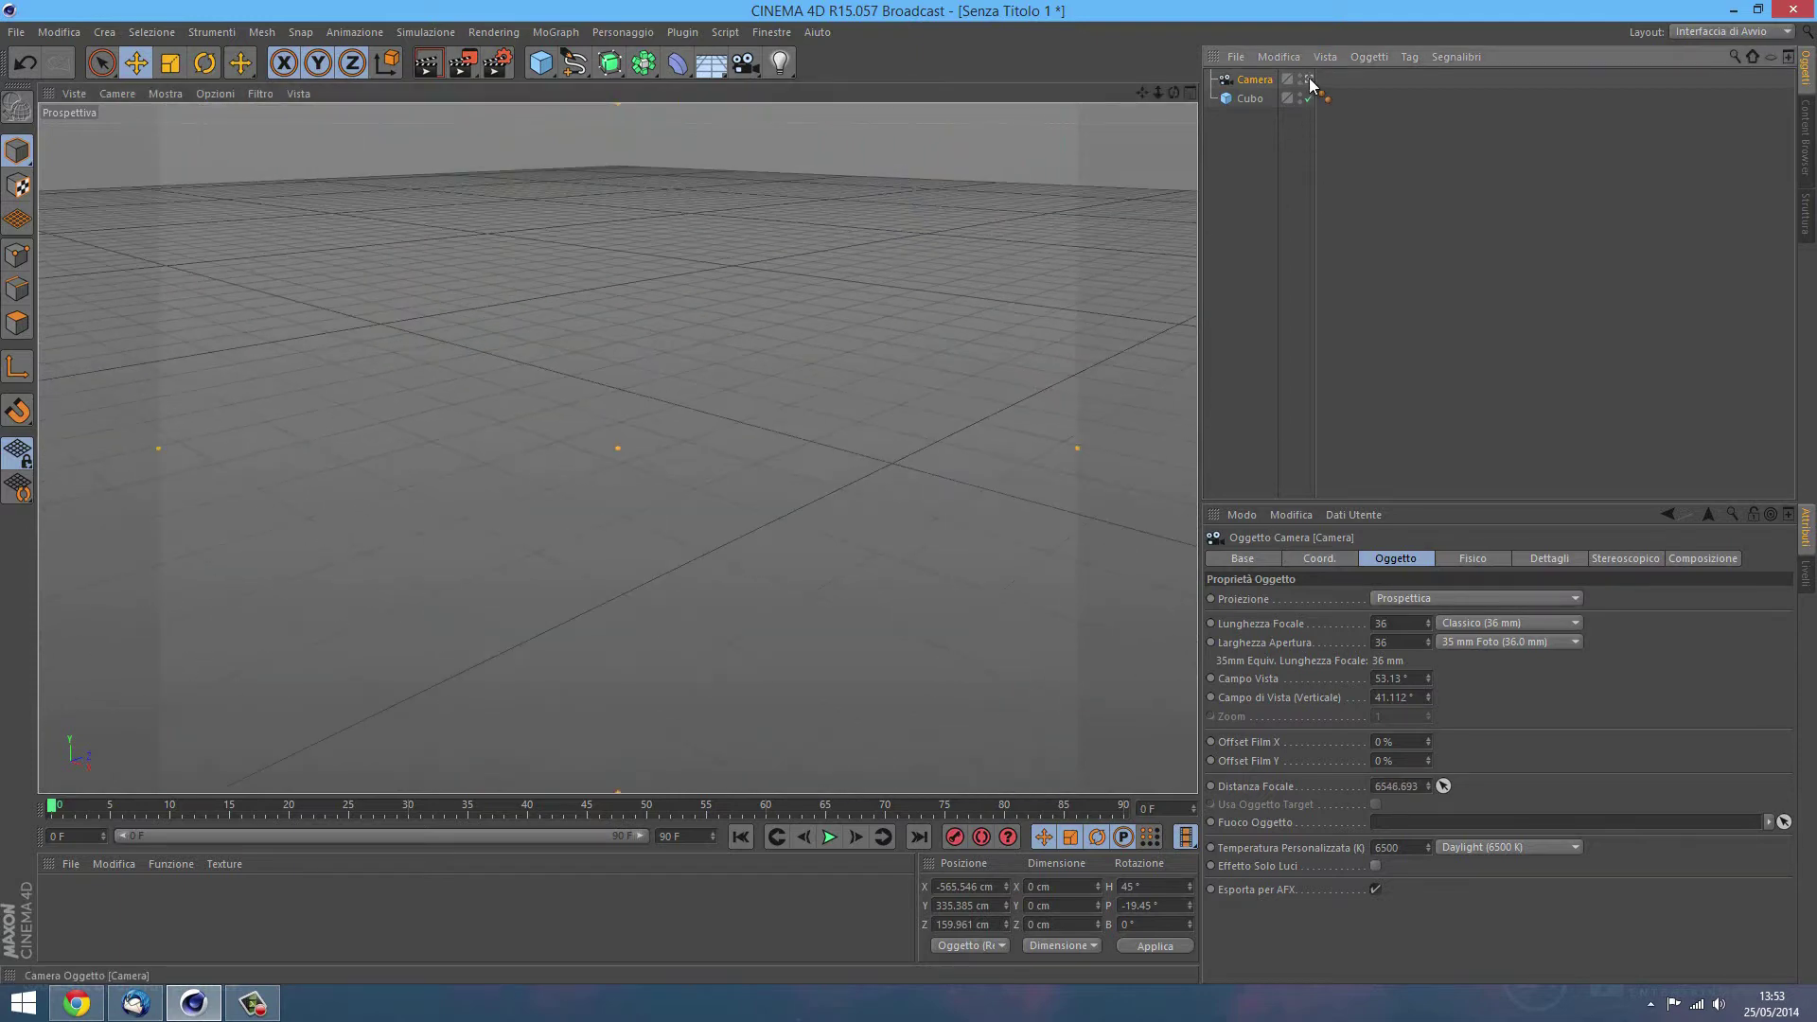
{"action": "left_click", "coordinate": [205, 63]}
{"action": "mouse_move", "coordinate": [752, 436]}
{"action": "left_mouse_down"}
{"action": "mouse_move", "coordinate": [337, 383]}
{"action": "mouse_move", "coordinate": [98, 428]}
{"action": "mouse_move", "coordinate": [618, 412]}
{"action": "mouse_move", "coordinate": [277, 352]}
{"action": "mouse_move", "coordinate": [953, 481]}
{"action": "mouse_move", "coordinate": [754, 445]}
{"action": "mouse_move", "coordinate": [820, 520]}
{"action": "mouse_move", "coordinate": [803, 469]}
{"action": "mouse_move", "coordinate": [738, 491]}
{"action": "left_mouse_up"}
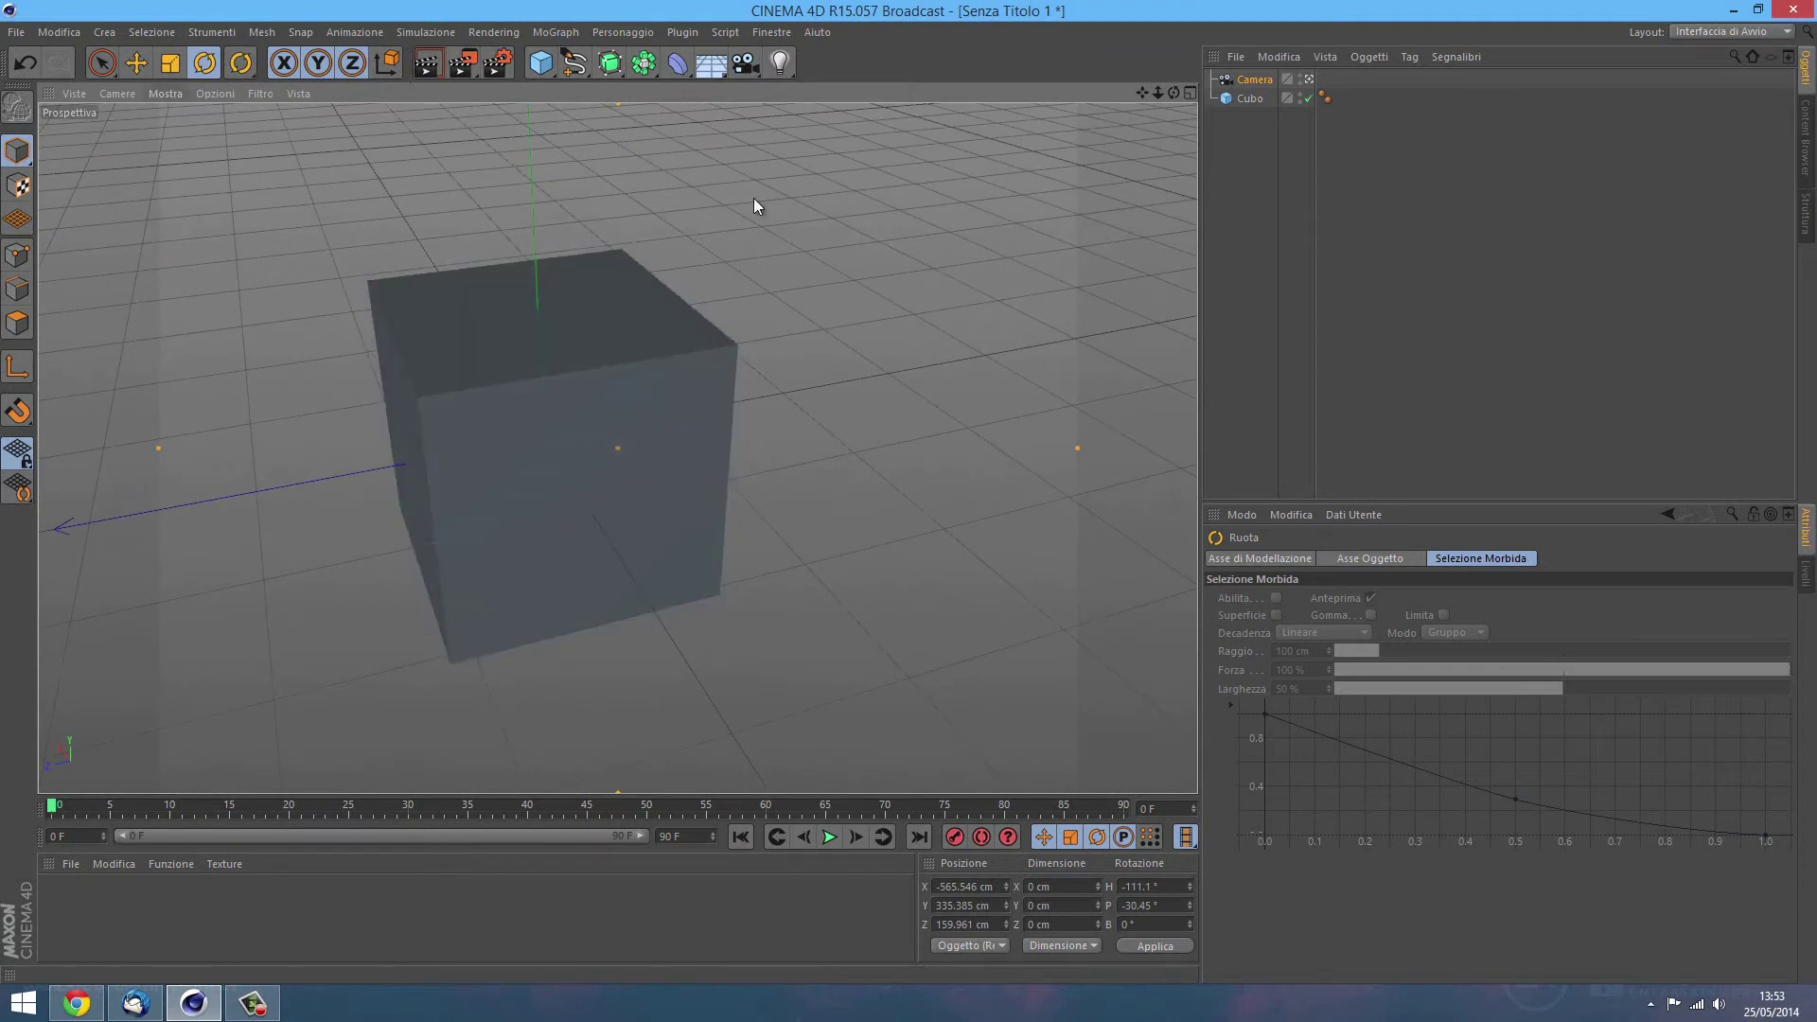
{"action": "left_click", "coordinate": [1311, 80]}
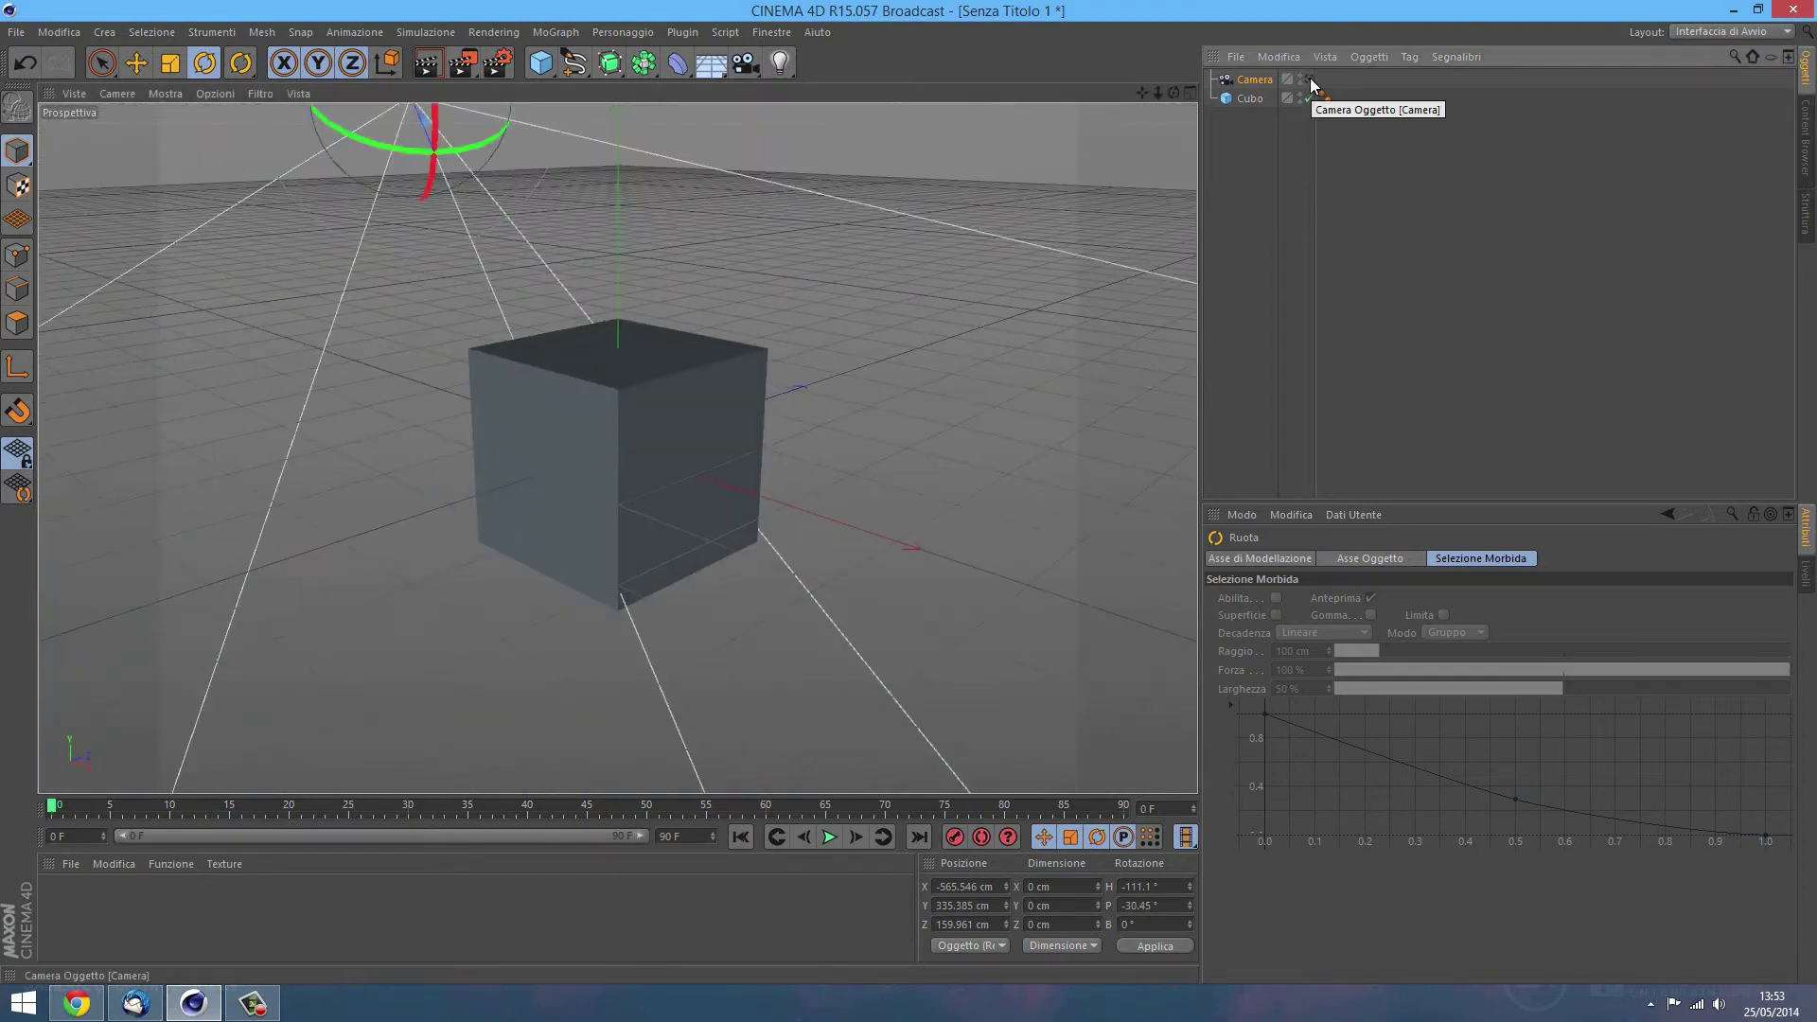
{"action": "scroll", "coordinate": [703, 304], "scroll_direction": "down", "scroll_amount": 3}
{"action": "scroll", "coordinate": [701, 305], "scroll_direction": "down", "scroll_amount": 2}
{"action": "scroll", "coordinate": [696, 306], "scroll_direction": "down", "scroll_amount": 1}
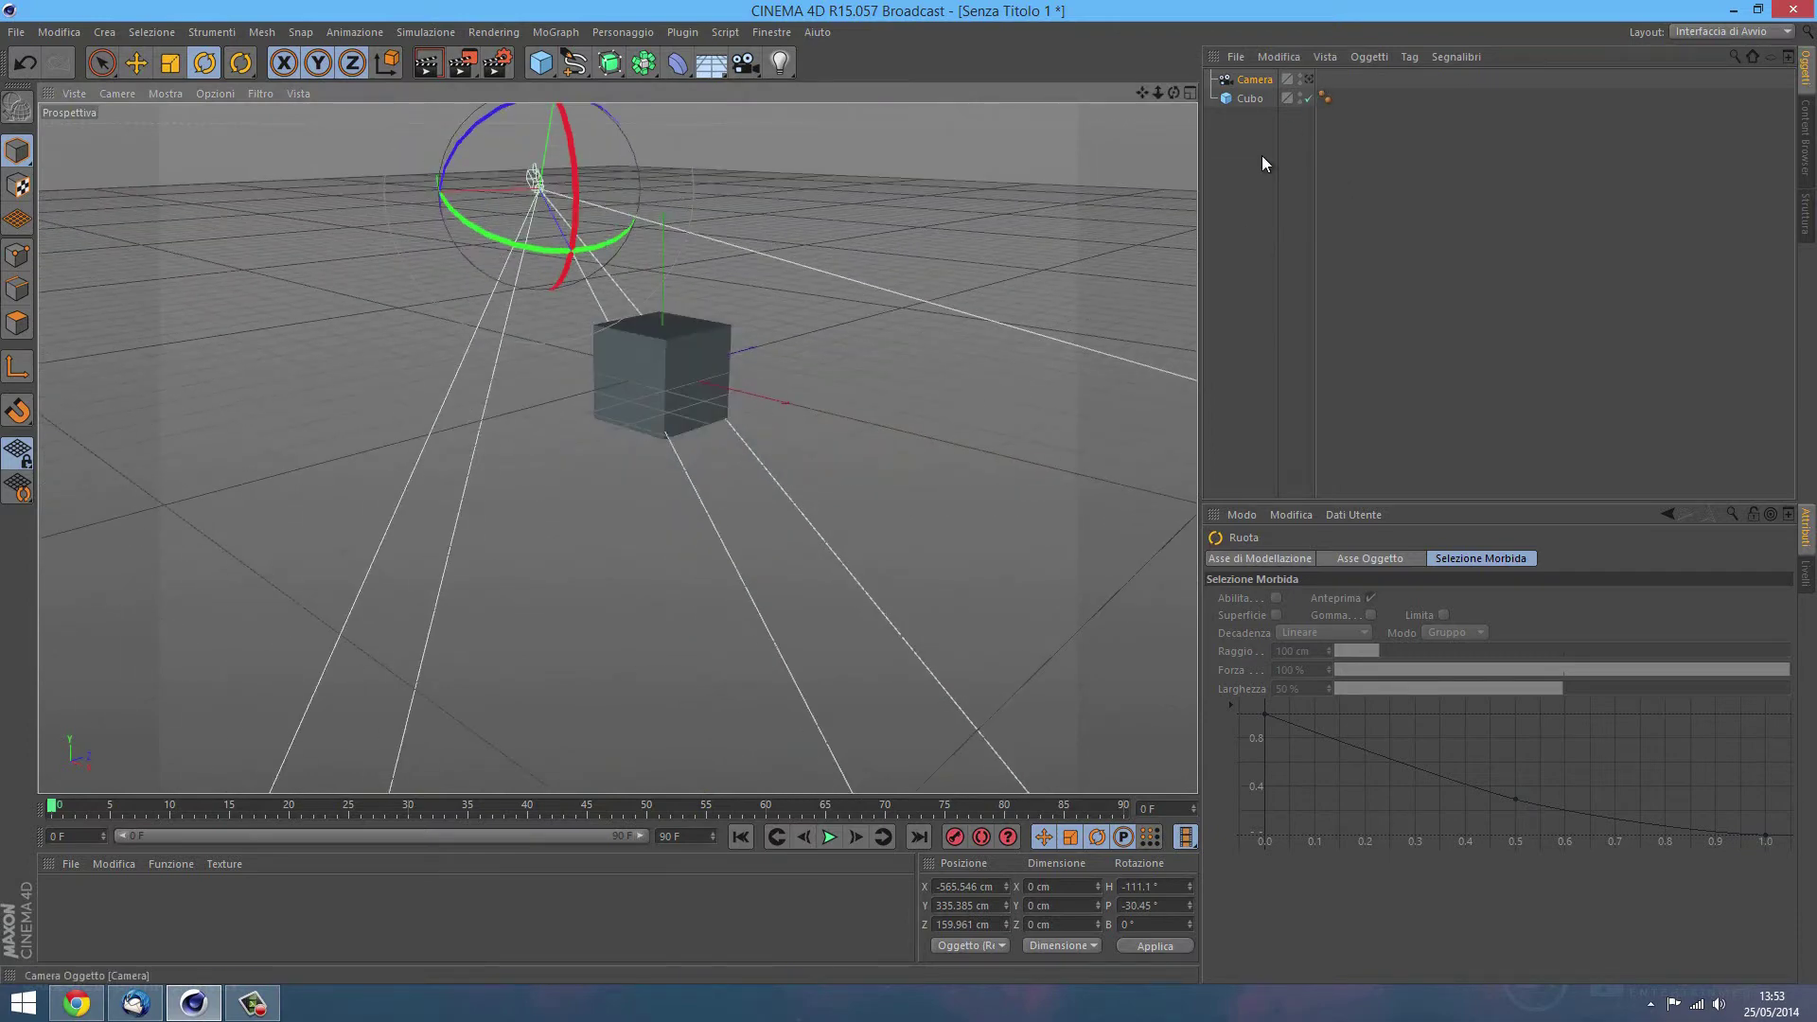
{"action": "scroll", "coordinate": [654, 489], "scroll_direction": "up", "scroll_amount": 3}
{"action": "scroll", "coordinate": [806, 274], "scroll_direction": "down", "scroll_amount": 3}
{"action": "scroll", "coordinate": [807, 275], "scroll_direction": "down", "scroll_amount": 2}
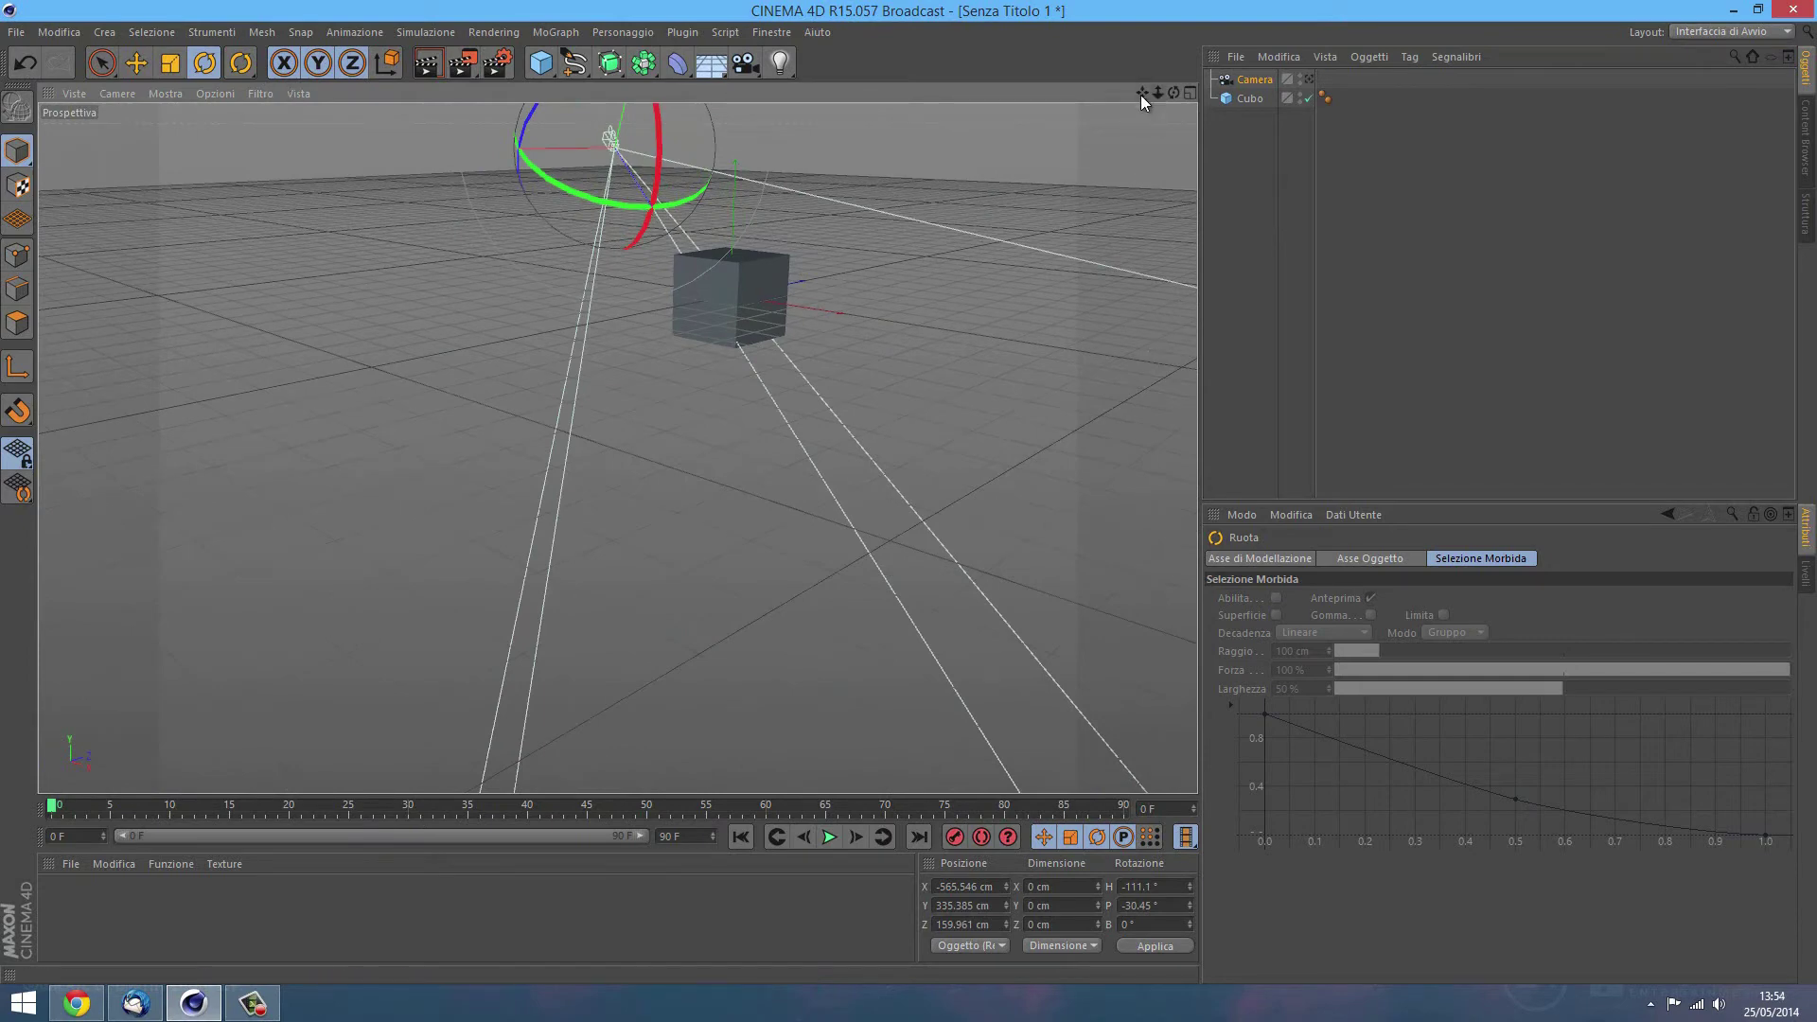
{"action": "left_click_drag", "start_coordinate": [1140, 94], "coordinate": [910, 493]}
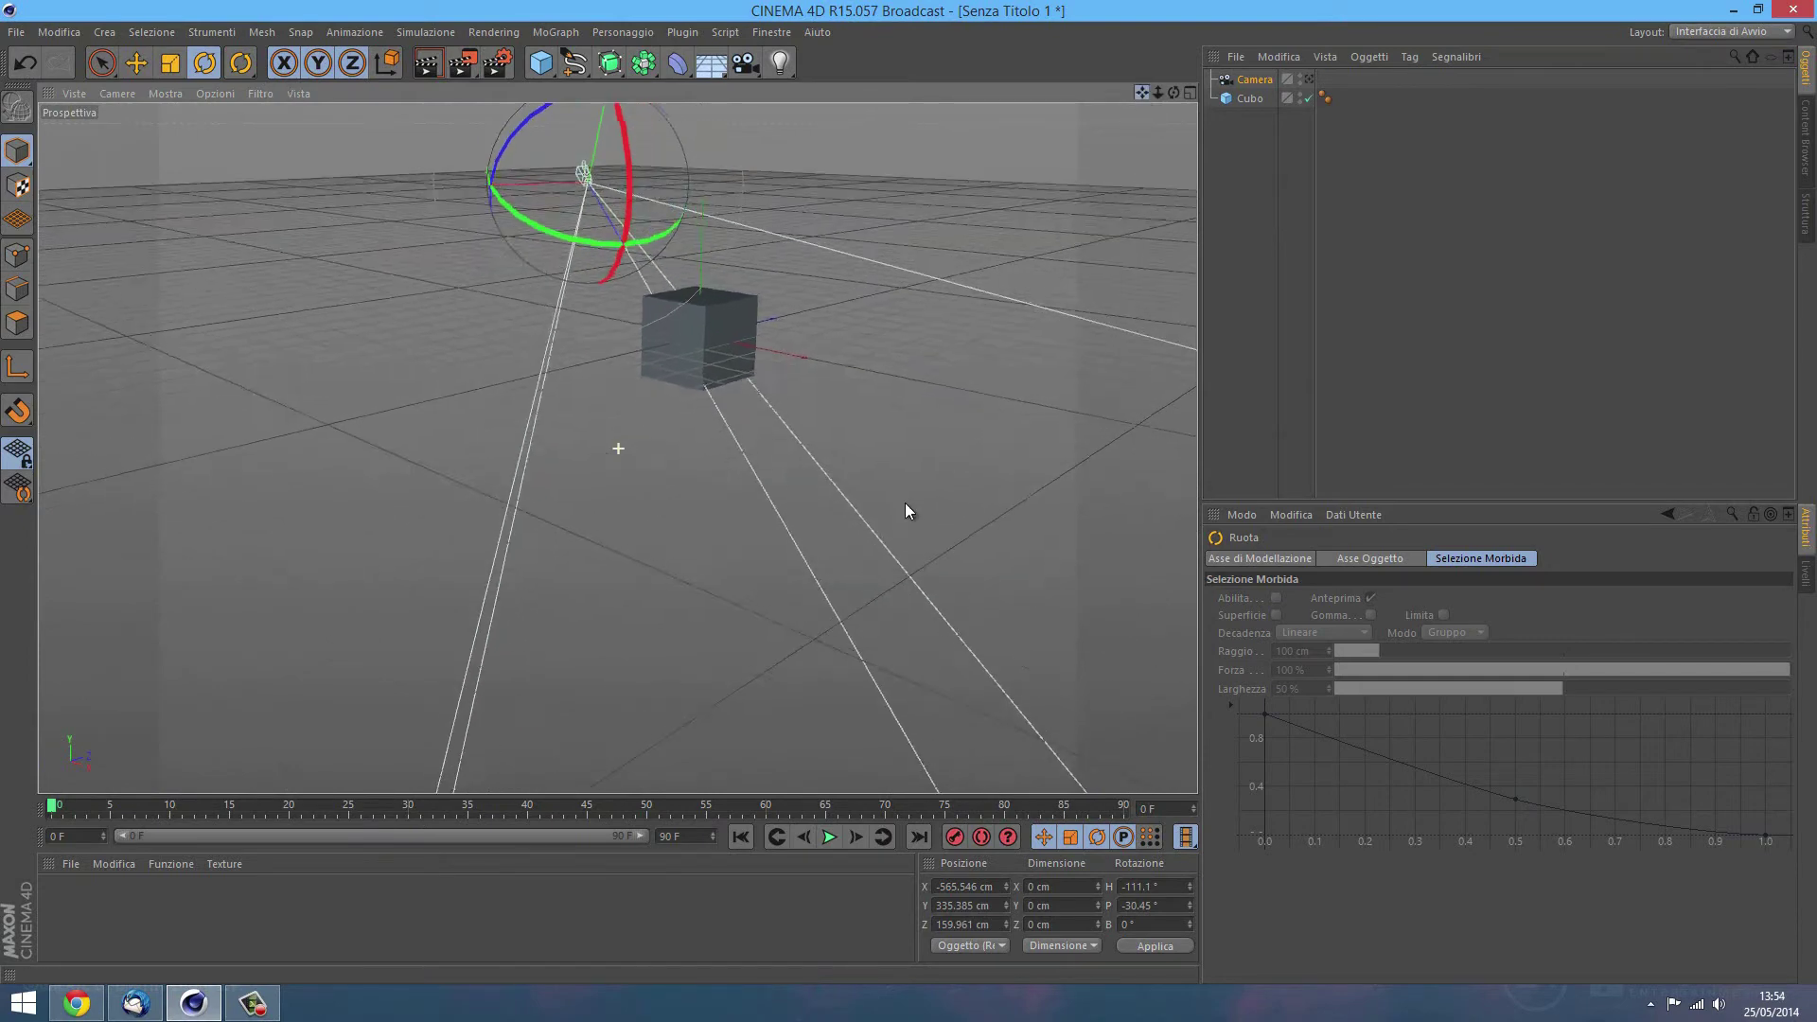
{"action": "left_click", "coordinate": [1311, 80]}
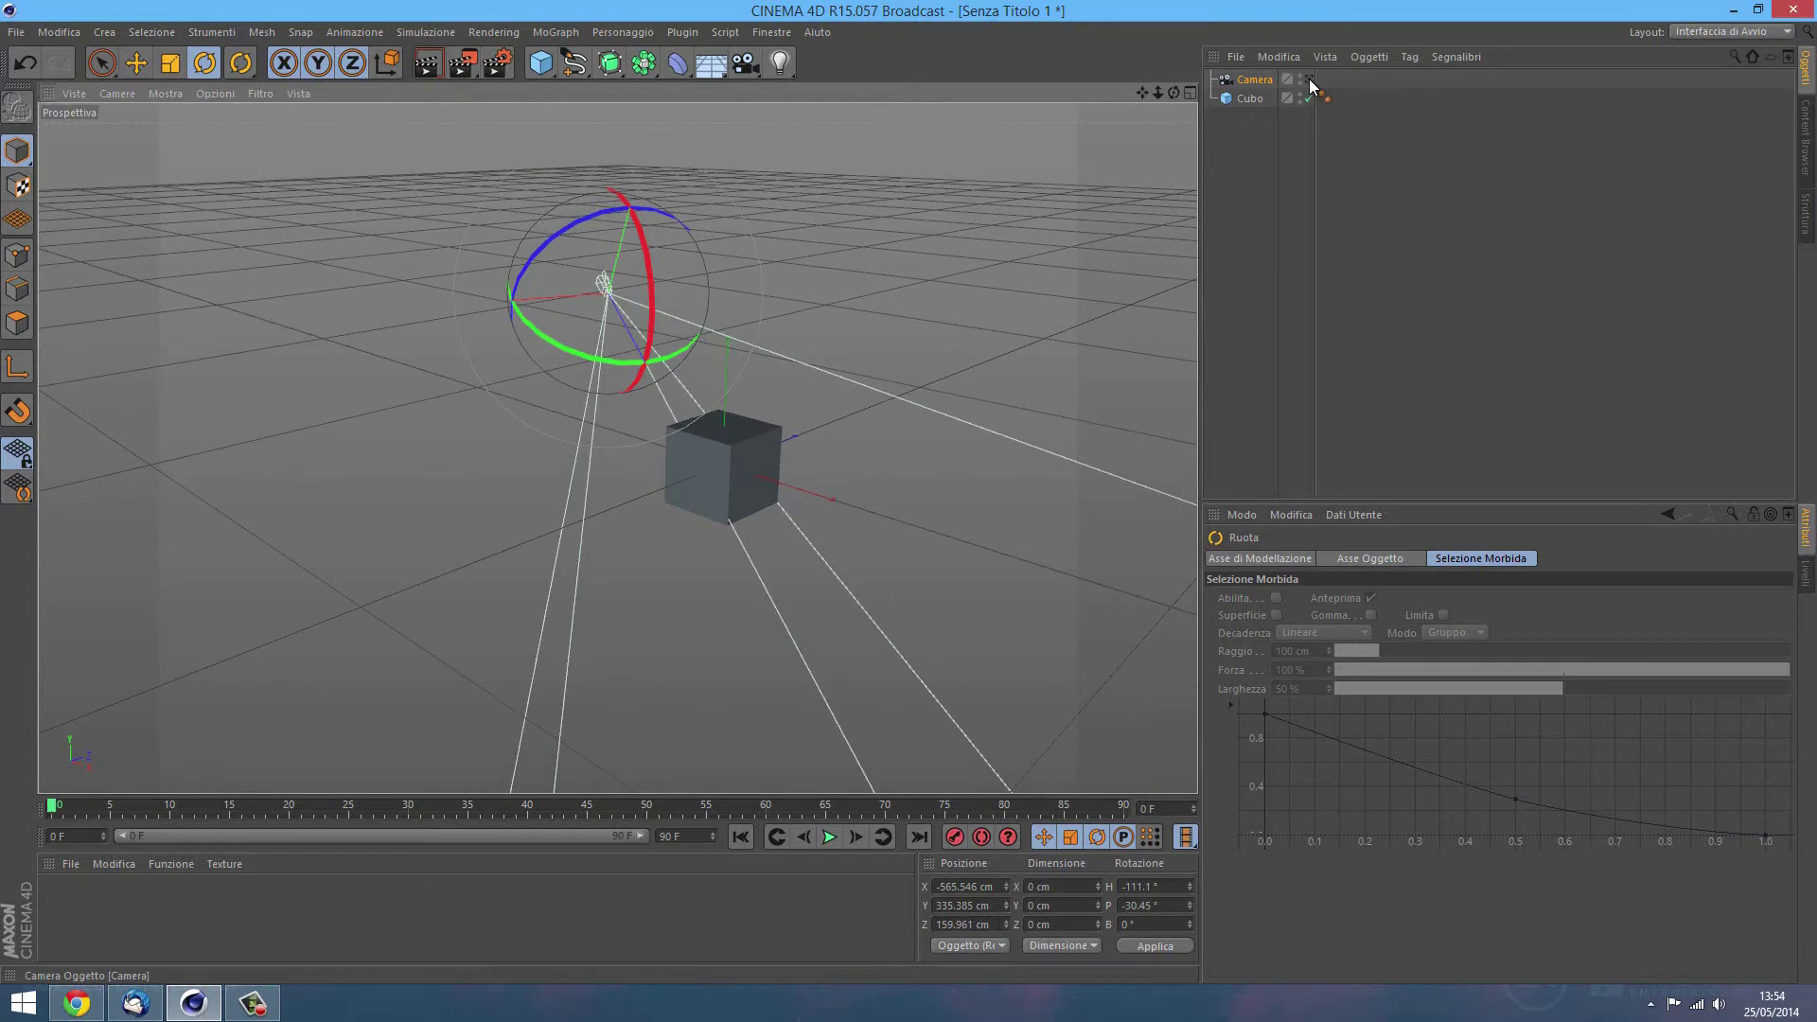
Step: Raise the camera above the cube with the Move tool, to about Y 466.5 cm
{"action": "left_click", "coordinate": [1310, 80]}
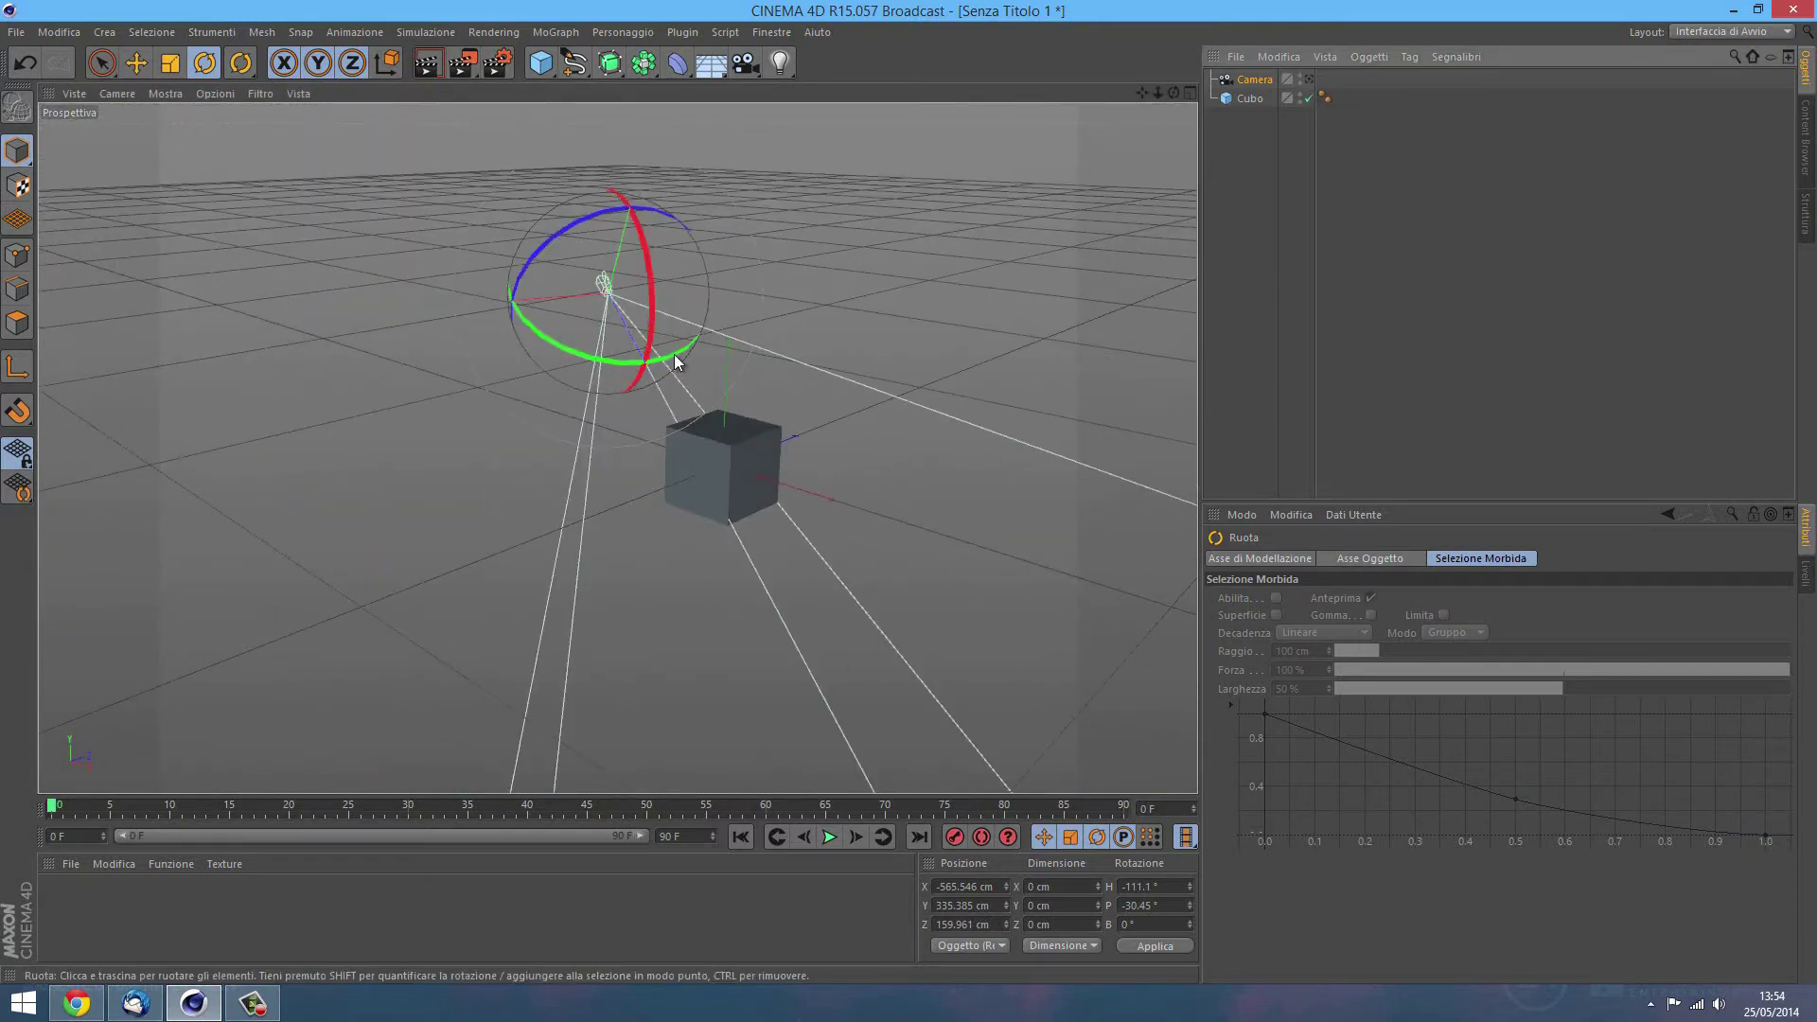
{"action": "left_click", "coordinate": [149, 65]}
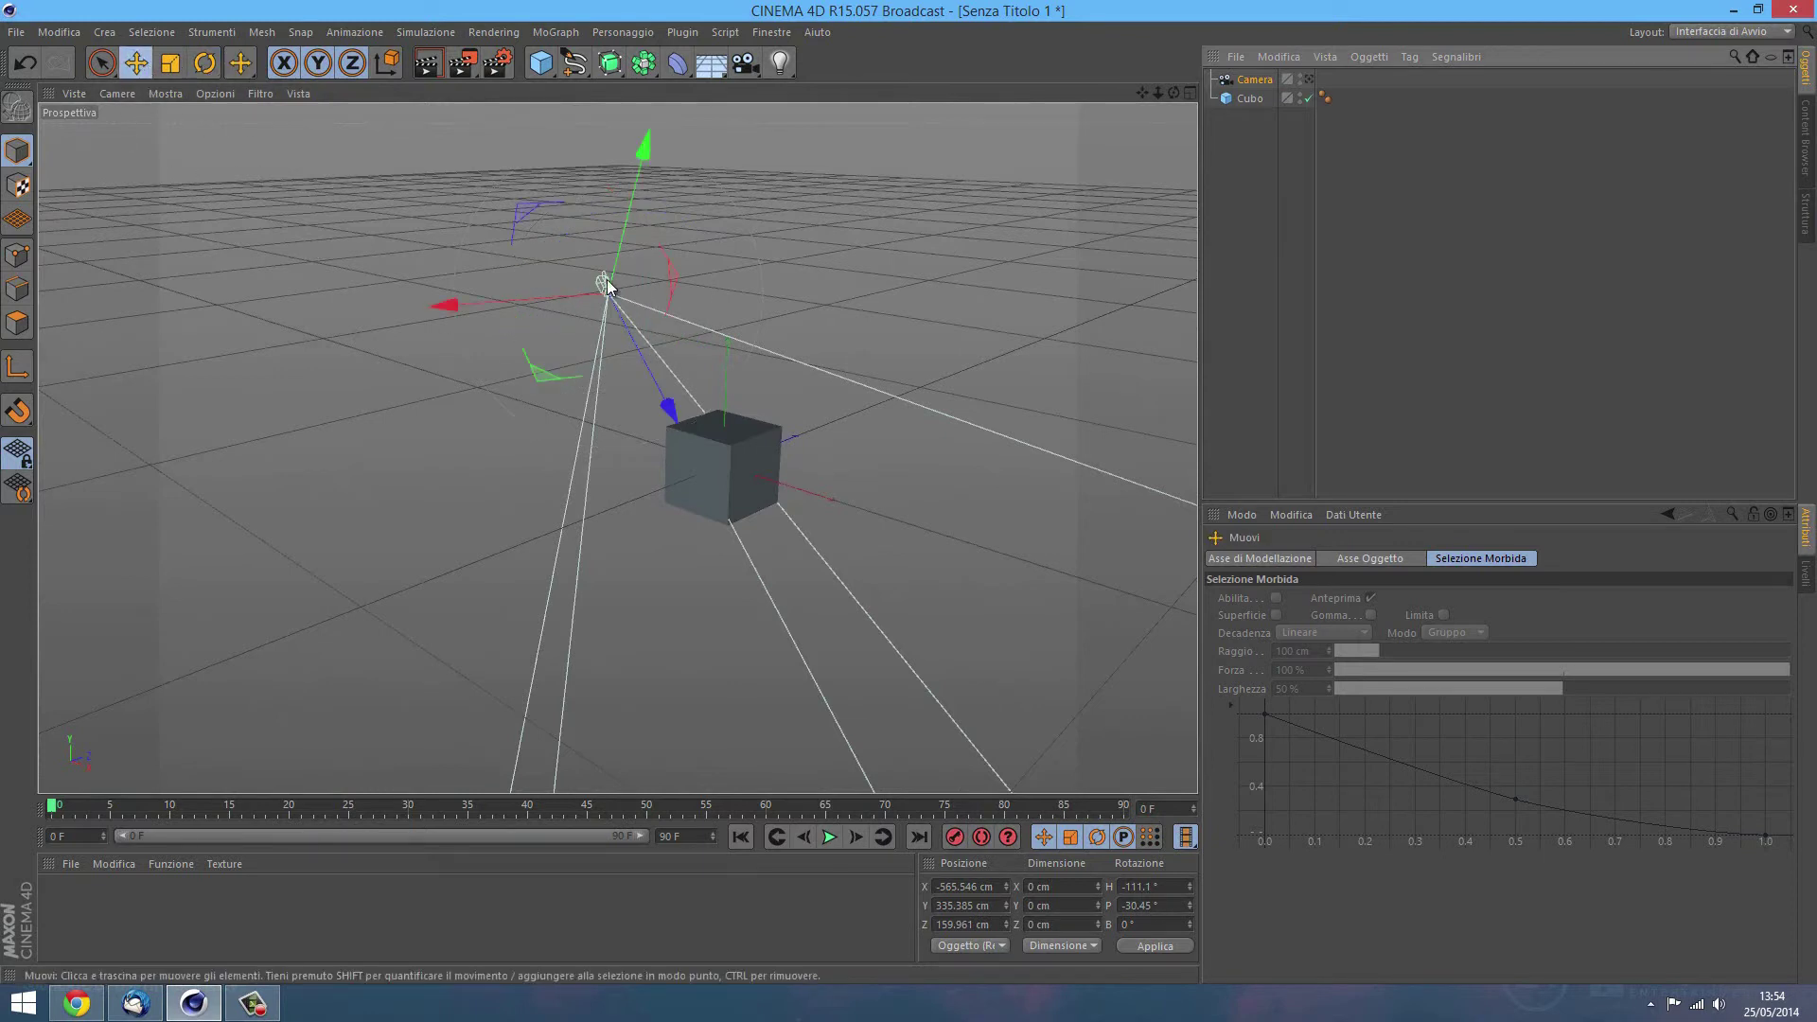
{"action": "left_click_drag", "start_coordinate": [637, 214], "coordinate": [912, 499]}
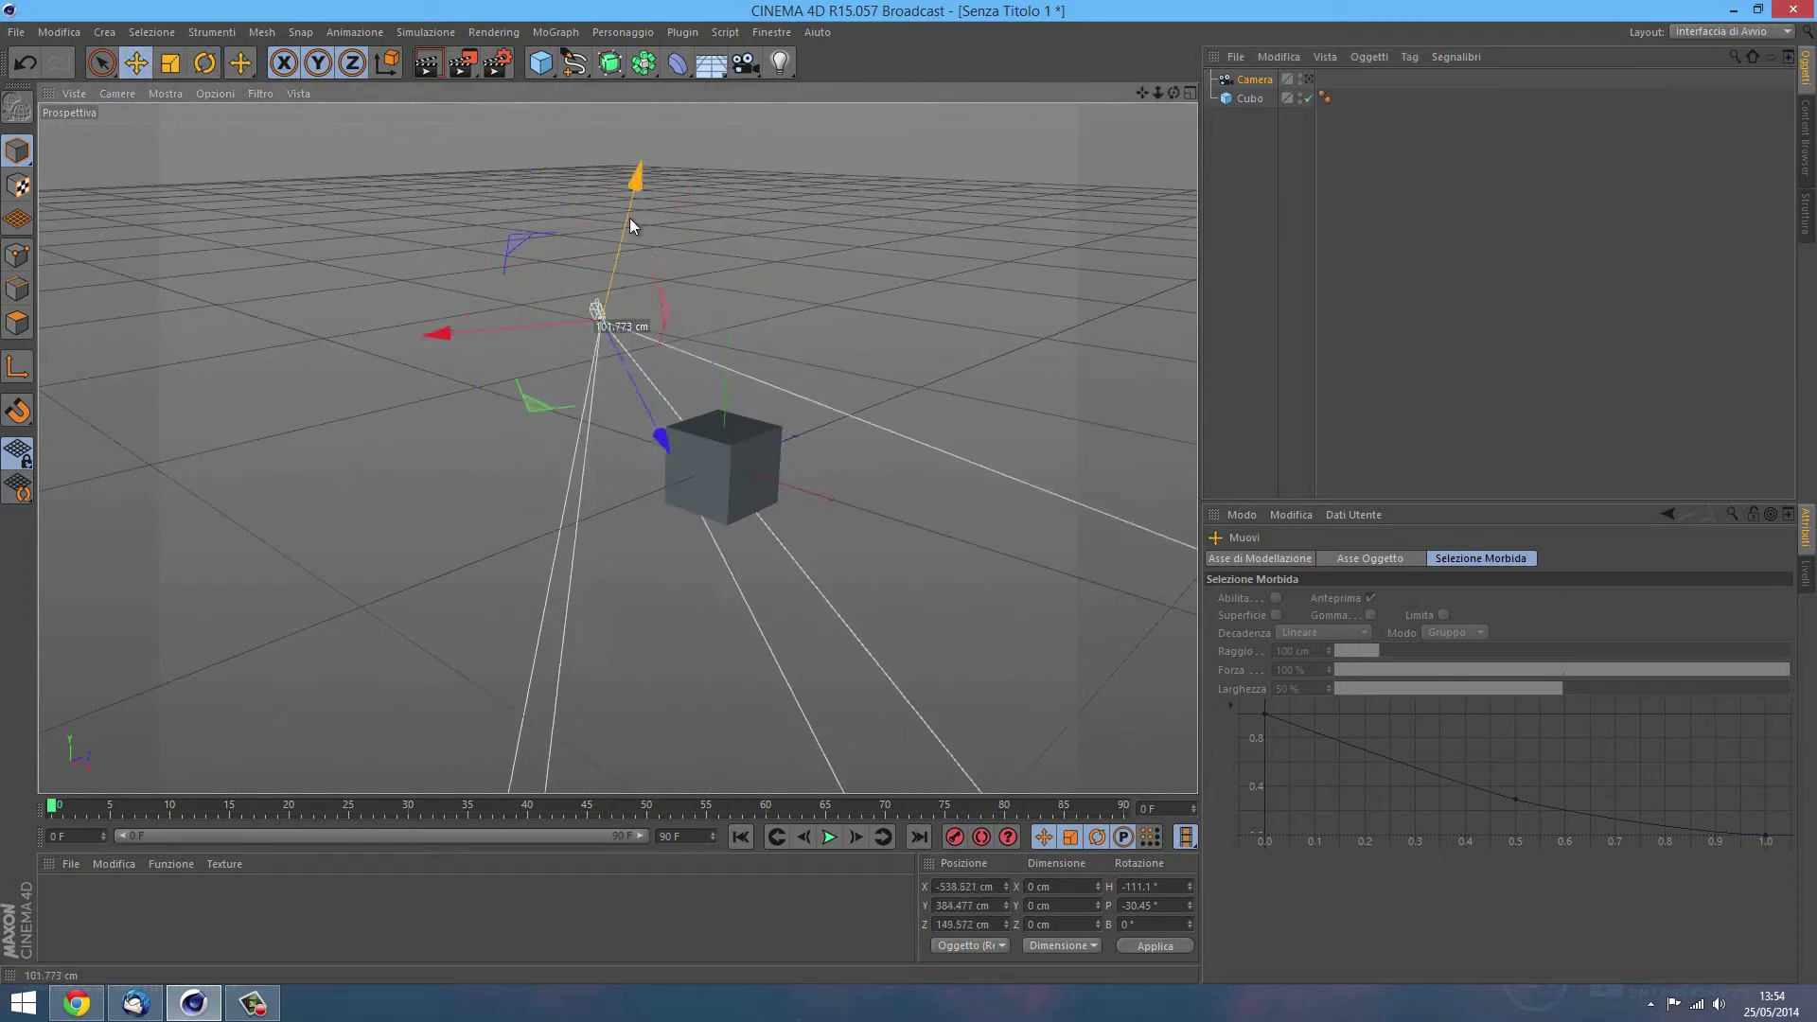
{"action": "left_click_drag", "start_coordinate": [910, 491], "coordinate": [903, 501]}
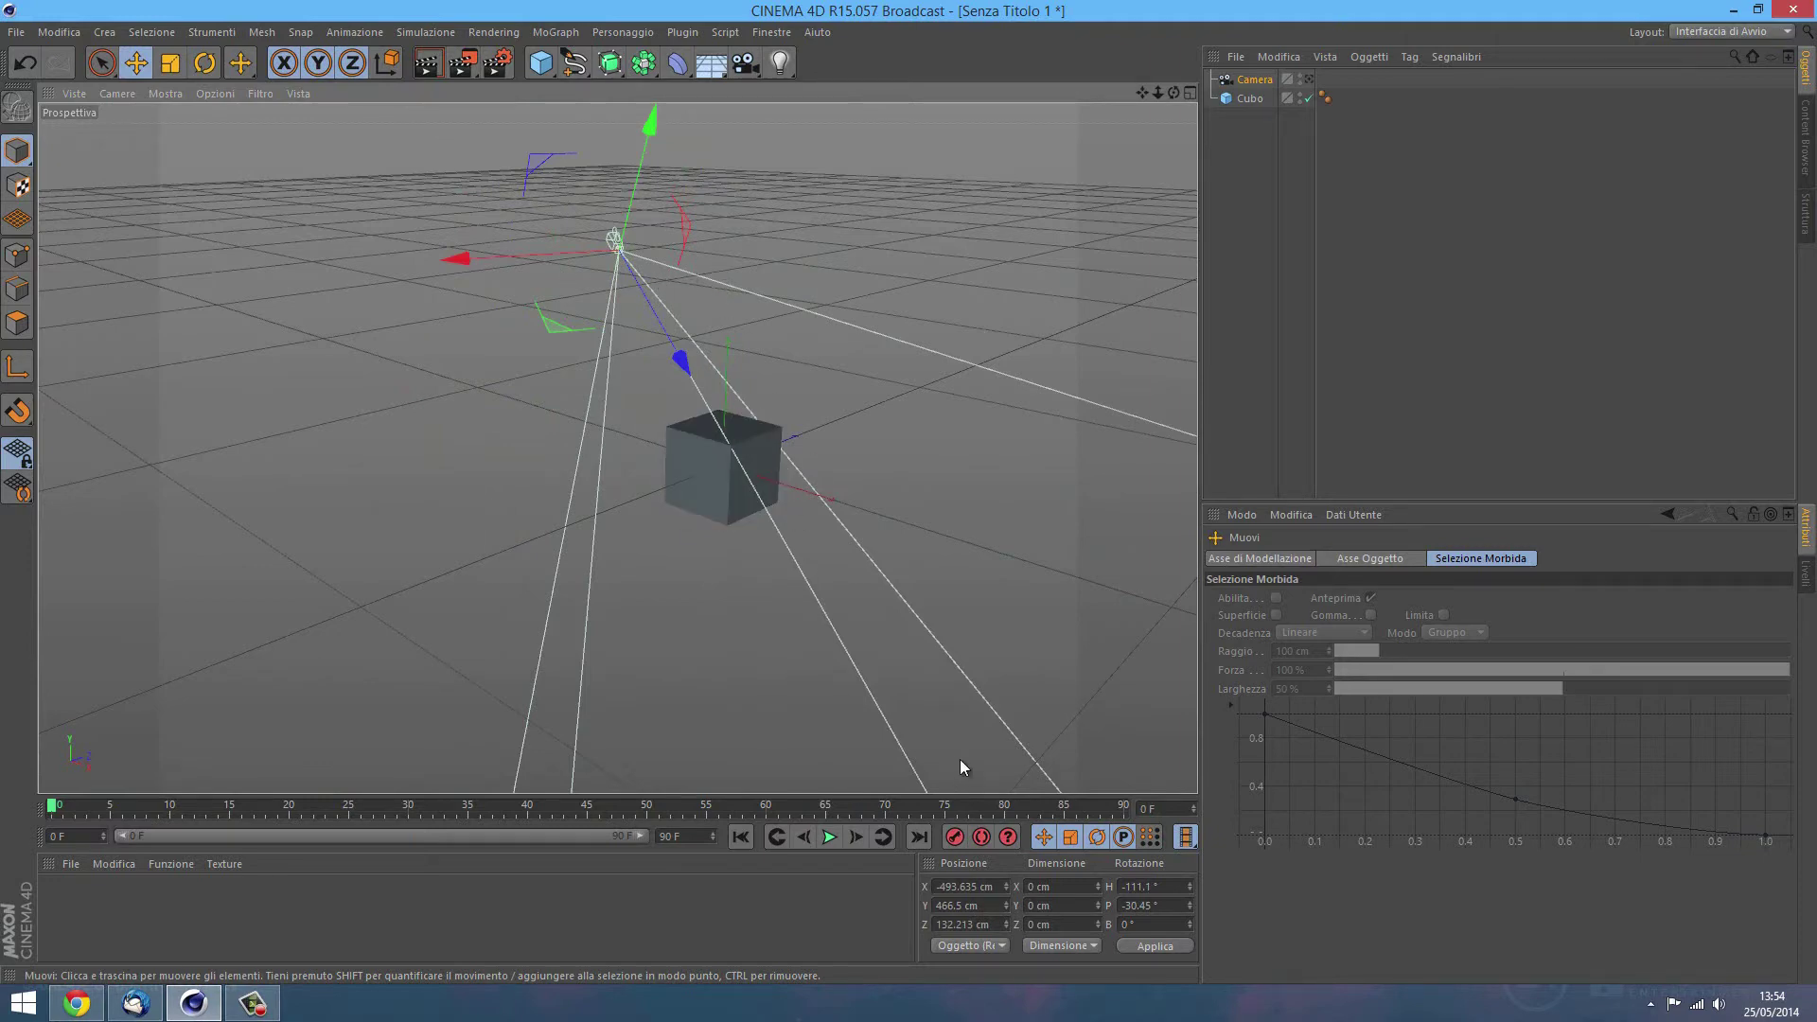
Step: Orbit and zoom the viewport around the camera and check the shot through it
{"action": "left_click_drag", "start_coordinate": [960, 765], "coordinate": [954, 700], "text": "alt"}
{"action": "scroll", "coordinate": [955, 700], "scroll_direction": "up", "scroll_amount": 1}
{"action": "scroll", "coordinate": [955, 699], "scroll_direction": "up", "scroll_amount": 1}
{"action": "scroll", "coordinate": [941, 668], "scroll_direction": "up", "scroll_amount": 1}
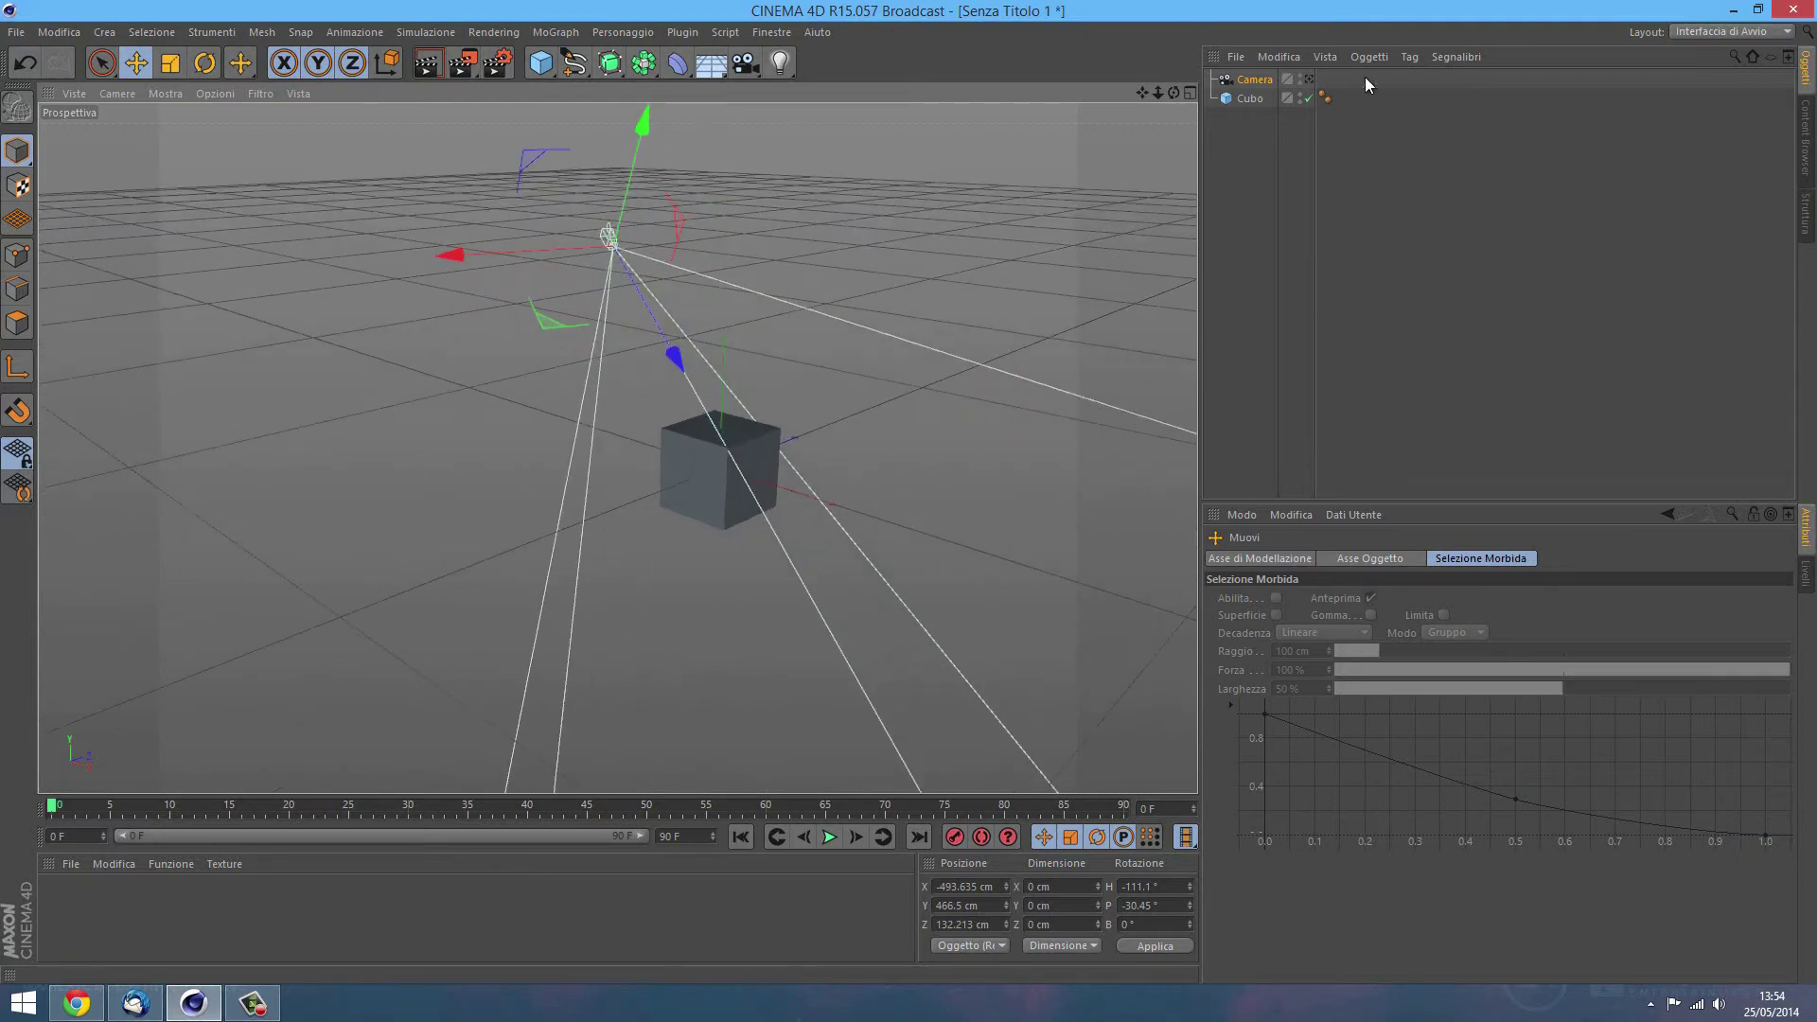
{"action": "scroll", "coordinate": [911, 512], "scroll_direction": "down", "scroll_amount": 2}
{"action": "scroll", "coordinate": [914, 521], "scroll_direction": "down", "scroll_amount": 2}
{"action": "scroll", "coordinate": [913, 521], "scroll_direction": "down", "scroll_amount": 1}
{"action": "scroll", "coordinate": [911, 521], "scroll_direction": "down", "scroll_amount": 1}
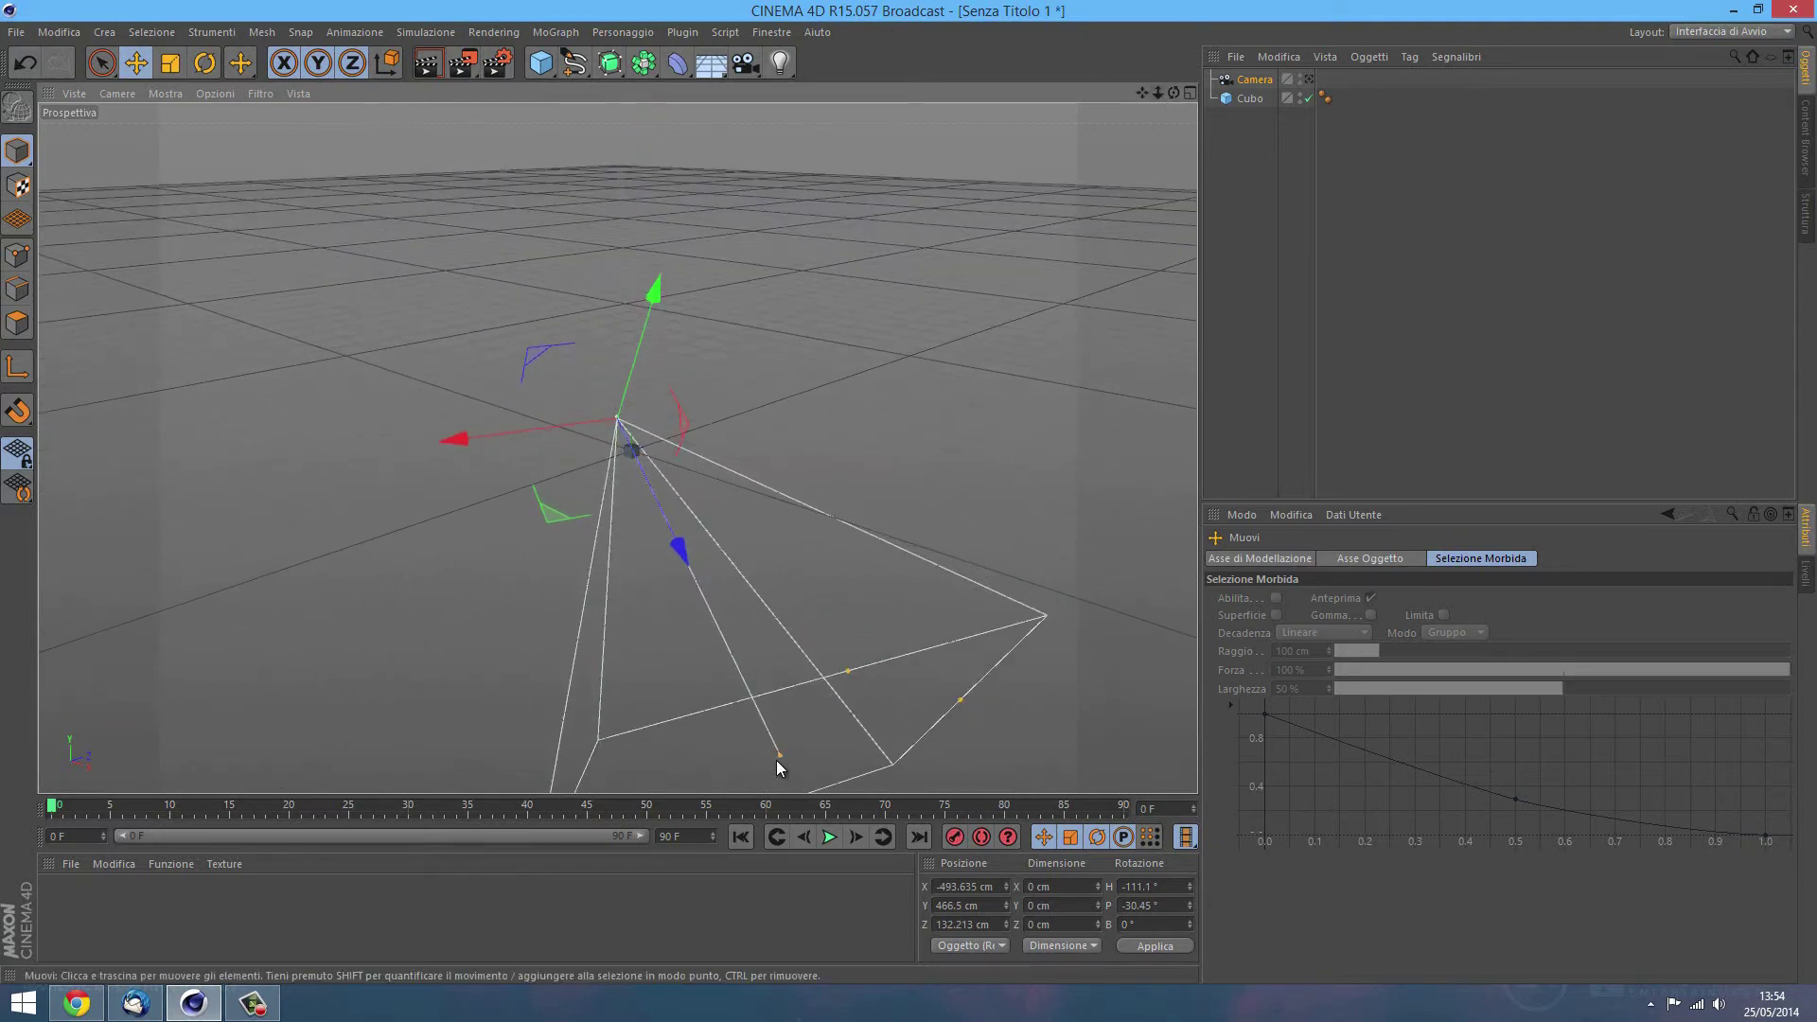
{"action": "left_click_drag", "start_coordinate": [779, 755], "coordinate": [679, 405]}
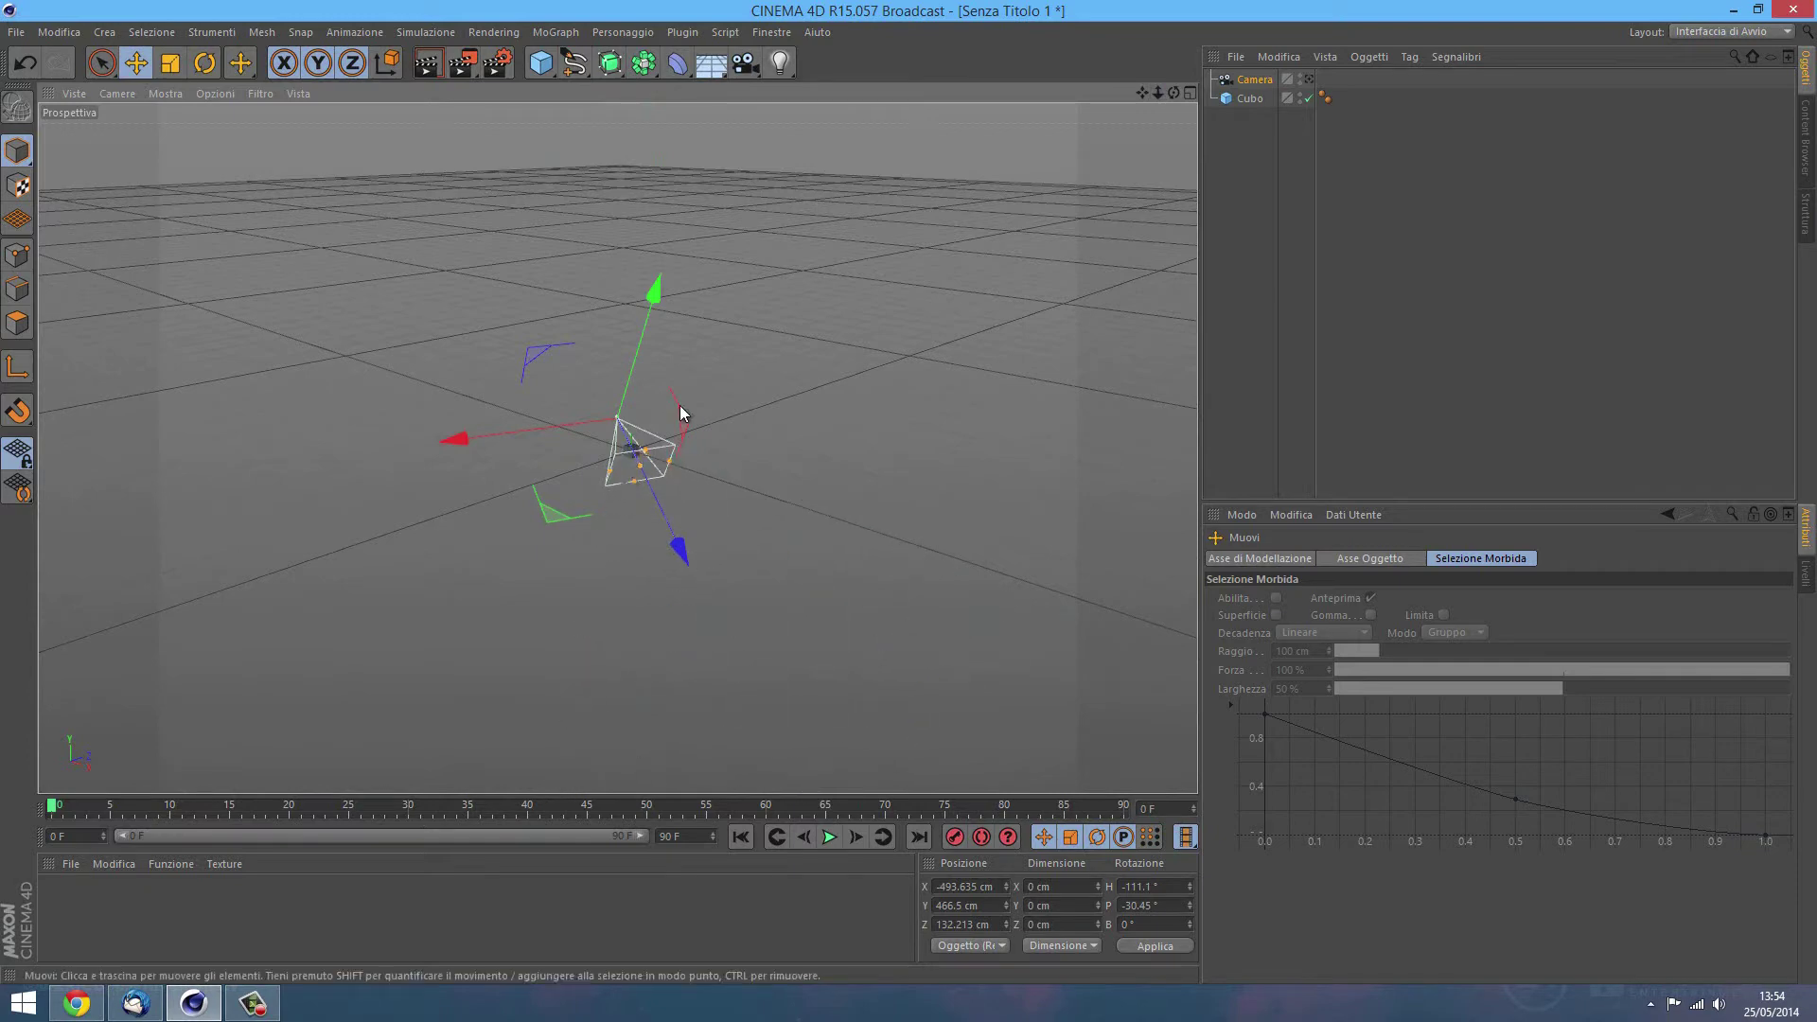
{"action": "mouse_move", "coordinate": [1159, 92]}
{"action": "left_mouse_down"}
{"action": "mouse_move", "coordinate": [907, 484]}
{"action": "mouse_move", "coordinate": [895, 445]}
{"action": "mouse_move", "coordinate": [910, 492]}
{"action": "left_mouse_up"}
{"action": "left_click", "coordinate": [1310, 80]}
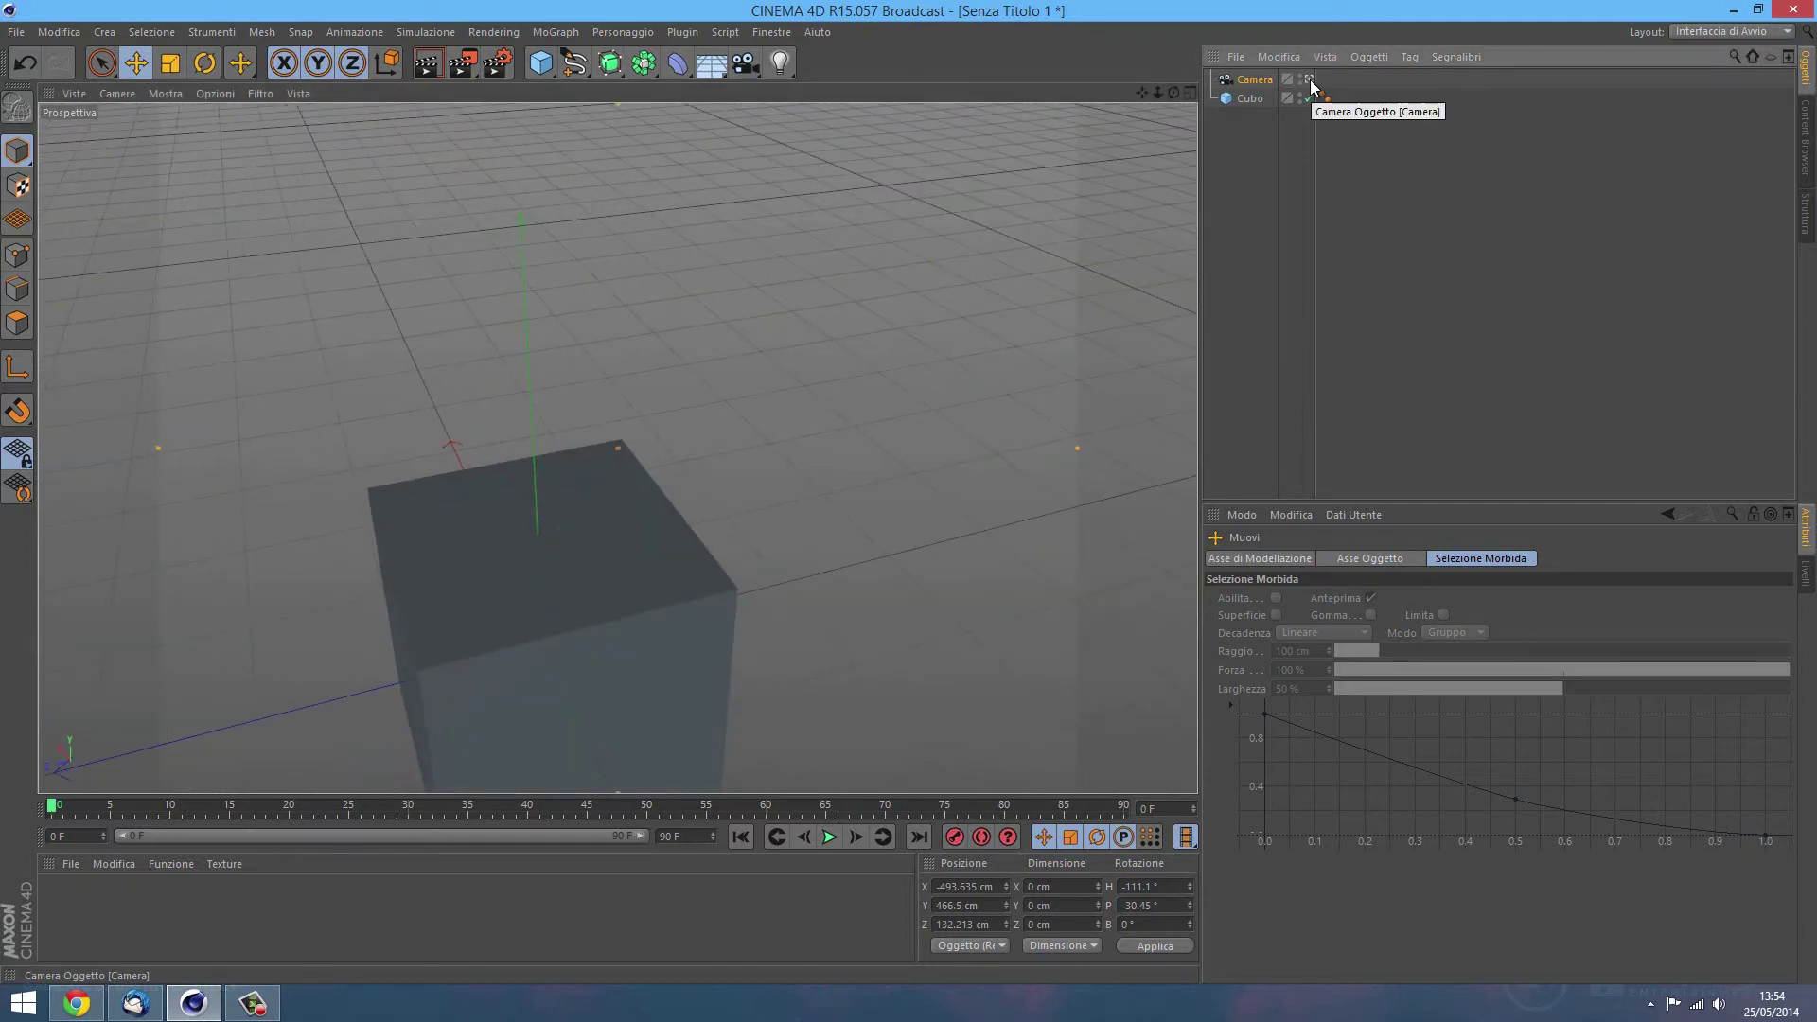
{"action": "left_click", "coordinate": [1310, 83]}
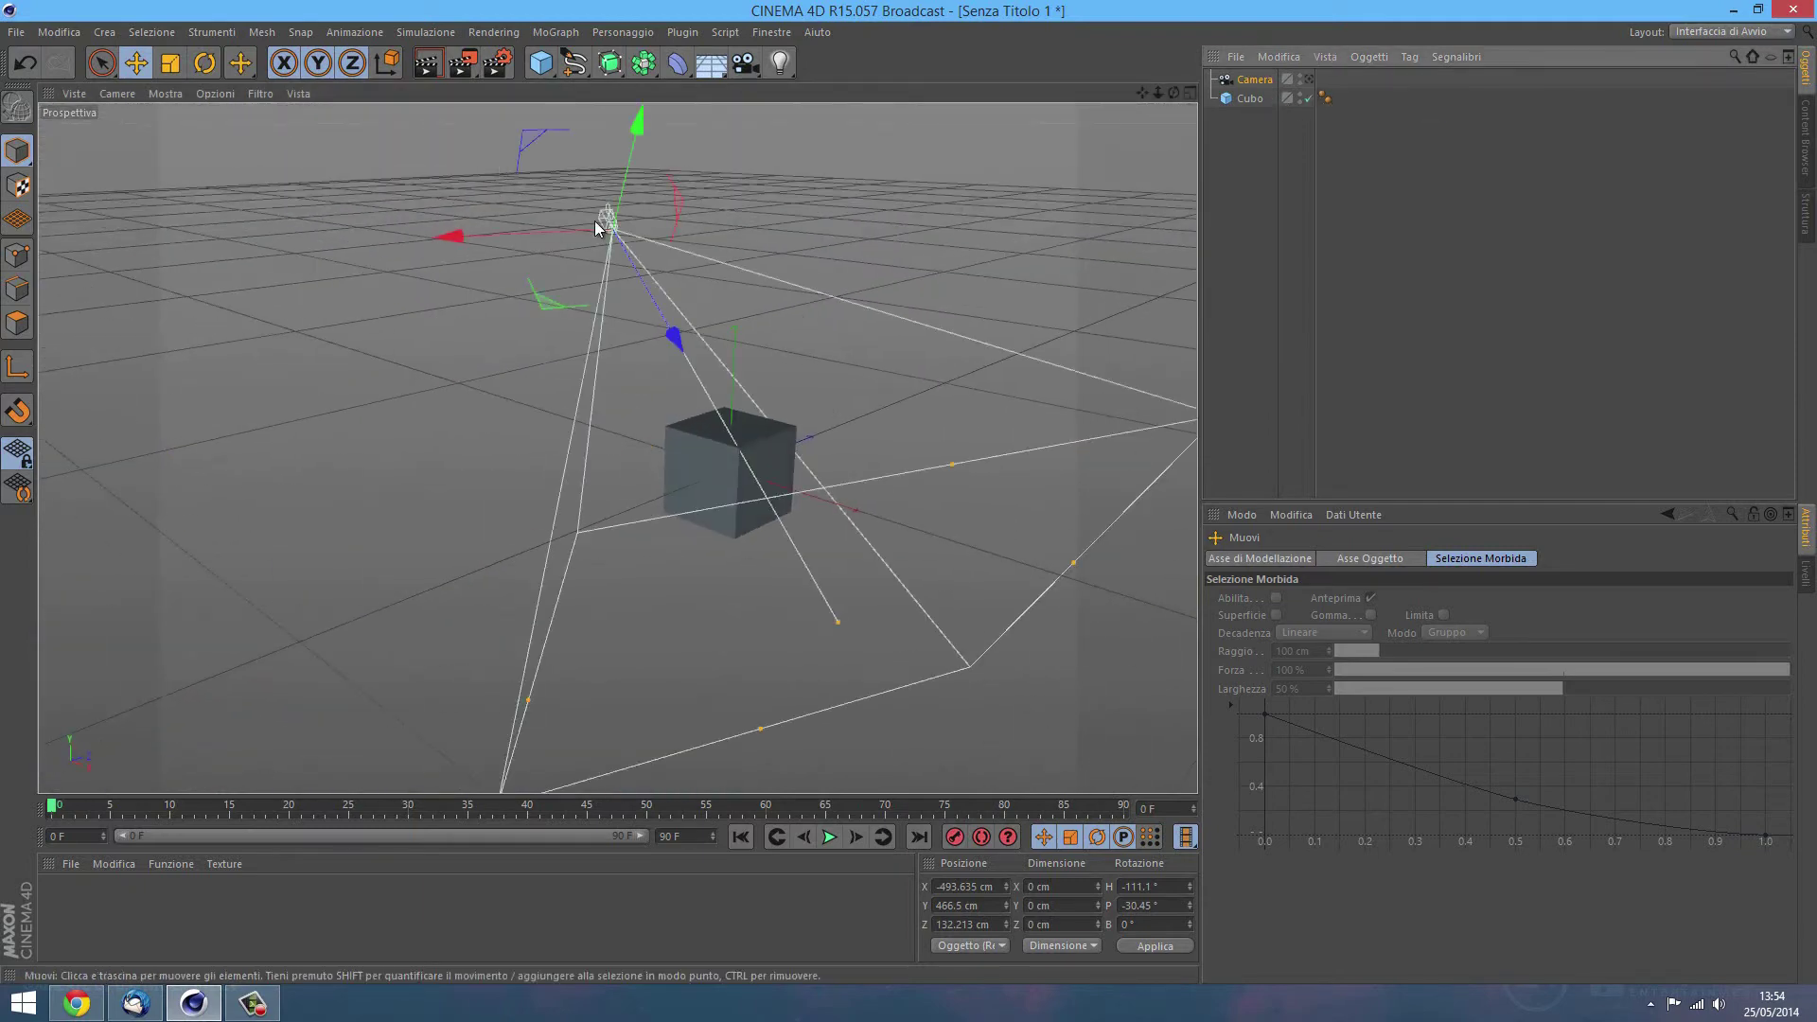
Step: Rotate the camera slightly to adjust its aim and show its Oggetto properties
{"action": "key", "text": "r"}
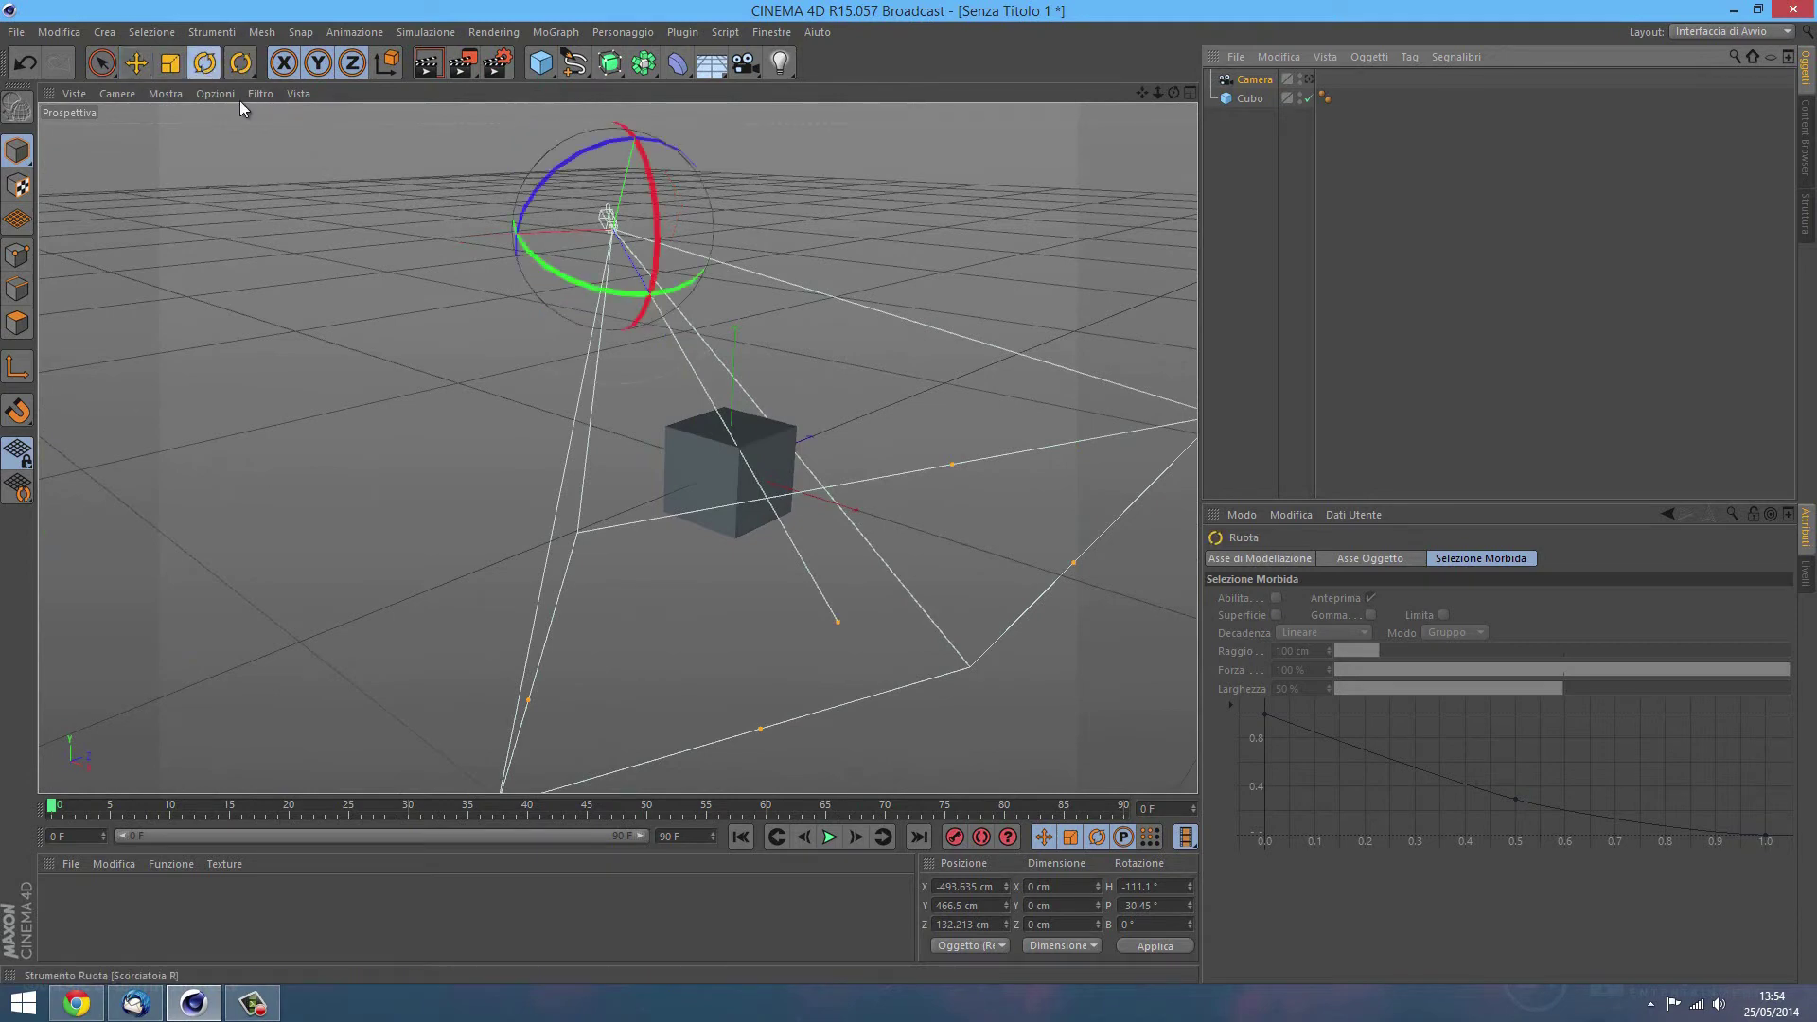
{"action": "mouse_move", "coordinate": [594, 283]}
{"action": "left_mouse_down"}
{"action": "mouse_move", "coordinate": [730, 190]}
{"action": "mouse_move", "coordinate": [888, 499]}
{"action": "mouse_move", "coordinate": [398, 231]}
{"action": "mouse_move", "coordinate": [740, 316]}
{"action": "mouse_move", "coordinate": [540, 191]}
{"action": "mouse_move", "coordinate": [729, 239]}
{"action": "mouse_move", "coordinate": [1140, 236]}
{"action": "mouse_move", "coordinate": [679, 265]}
{"action": "mouse_move", "coordinate": [546, 137]}
{"action": "mouse_move", "coordinate": [435, 183]}
{"action": "mouse_move", "coordinate": [614, 300]}
{"action": "mouse_move", "coordinate": [484, 260]}
{"action": "mouse_move", "coordinate": [504, 263]}
{"action": "left_mouse_up"}
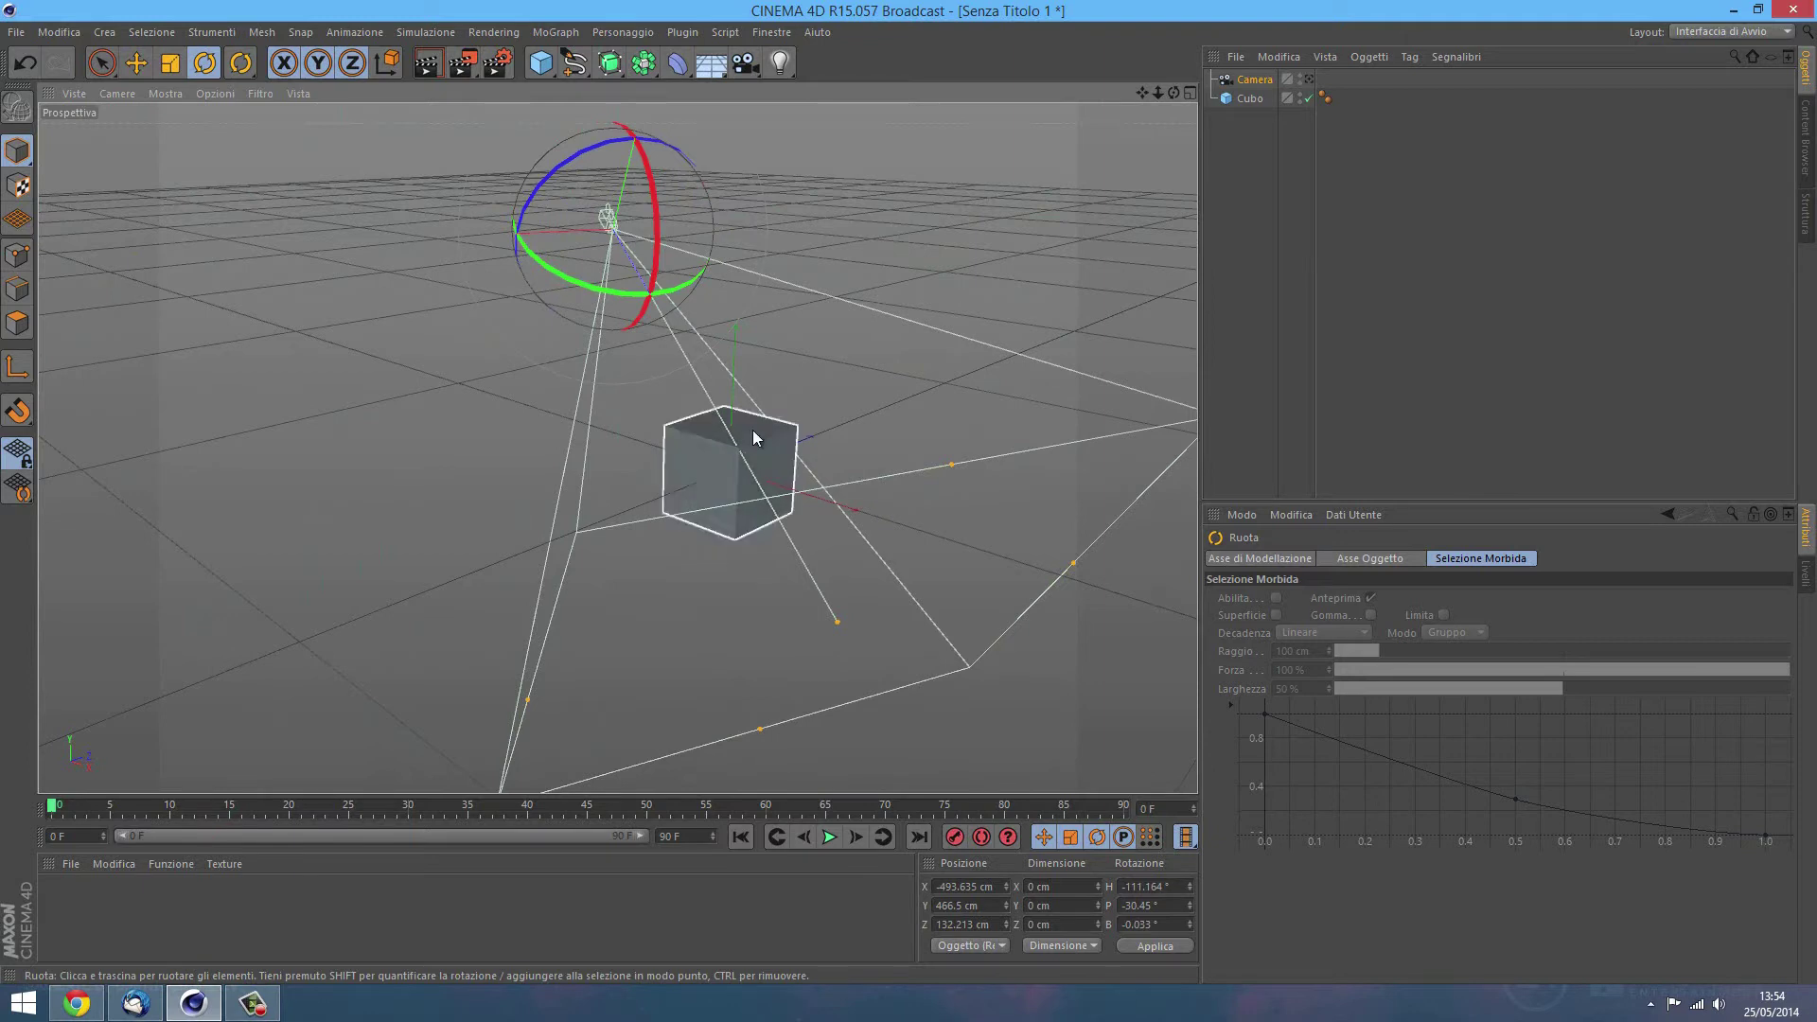
{"action": "left_click", "coordinate": [1255, 82]}
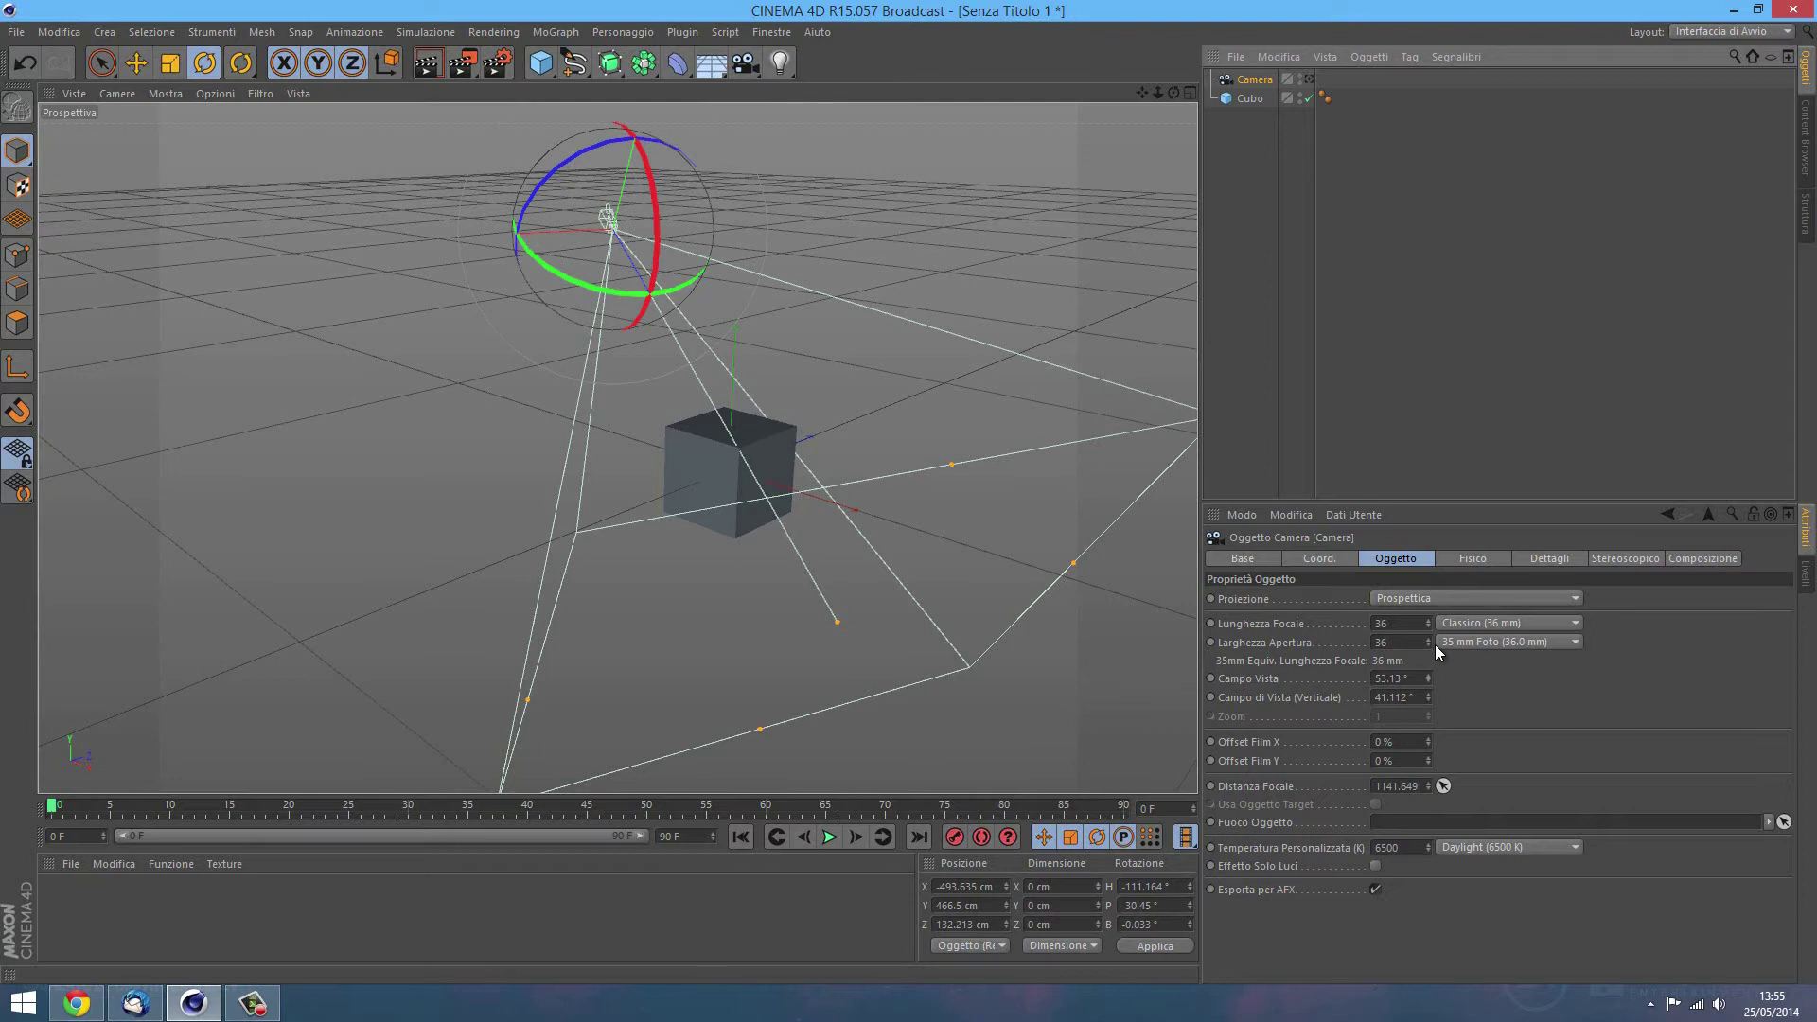
{"action": "left_click", "coordinate": [1410, 603]}
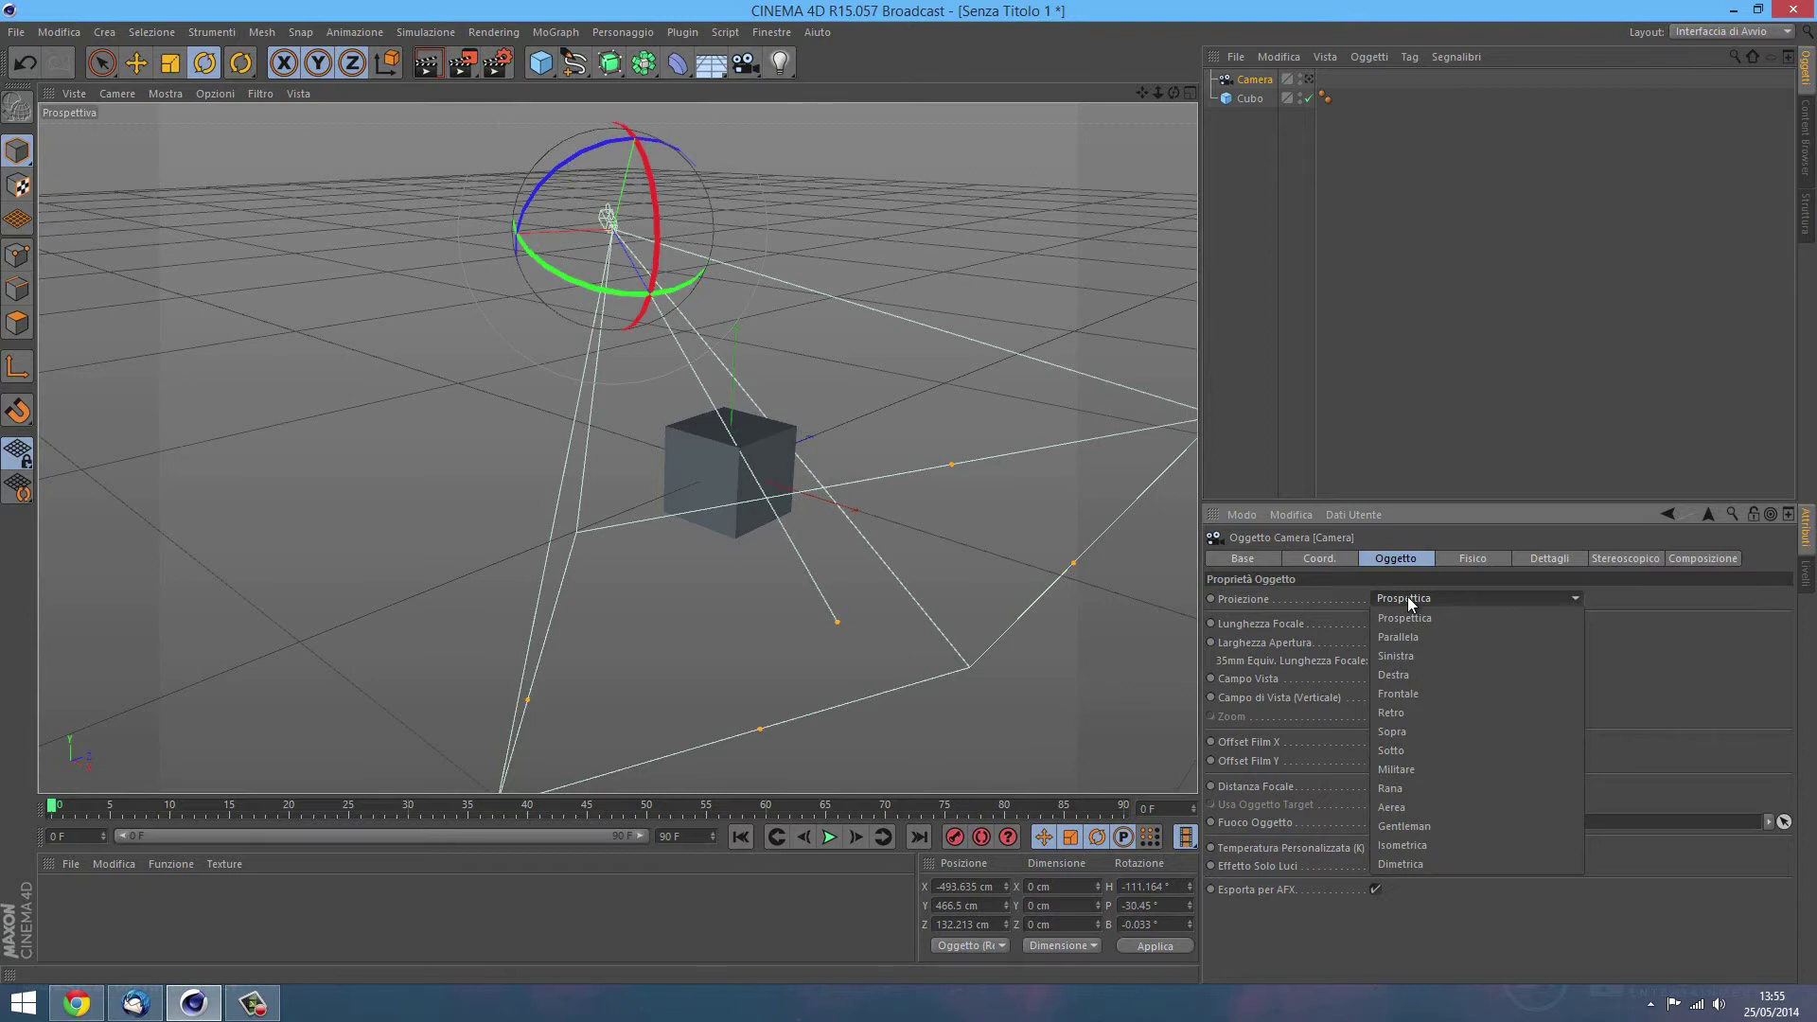
Step: Leave the Proiezione dropdown on Prospettica and look through the Camera in the viewport
{"action": "left_click", "coordinate": [1409, 601]}
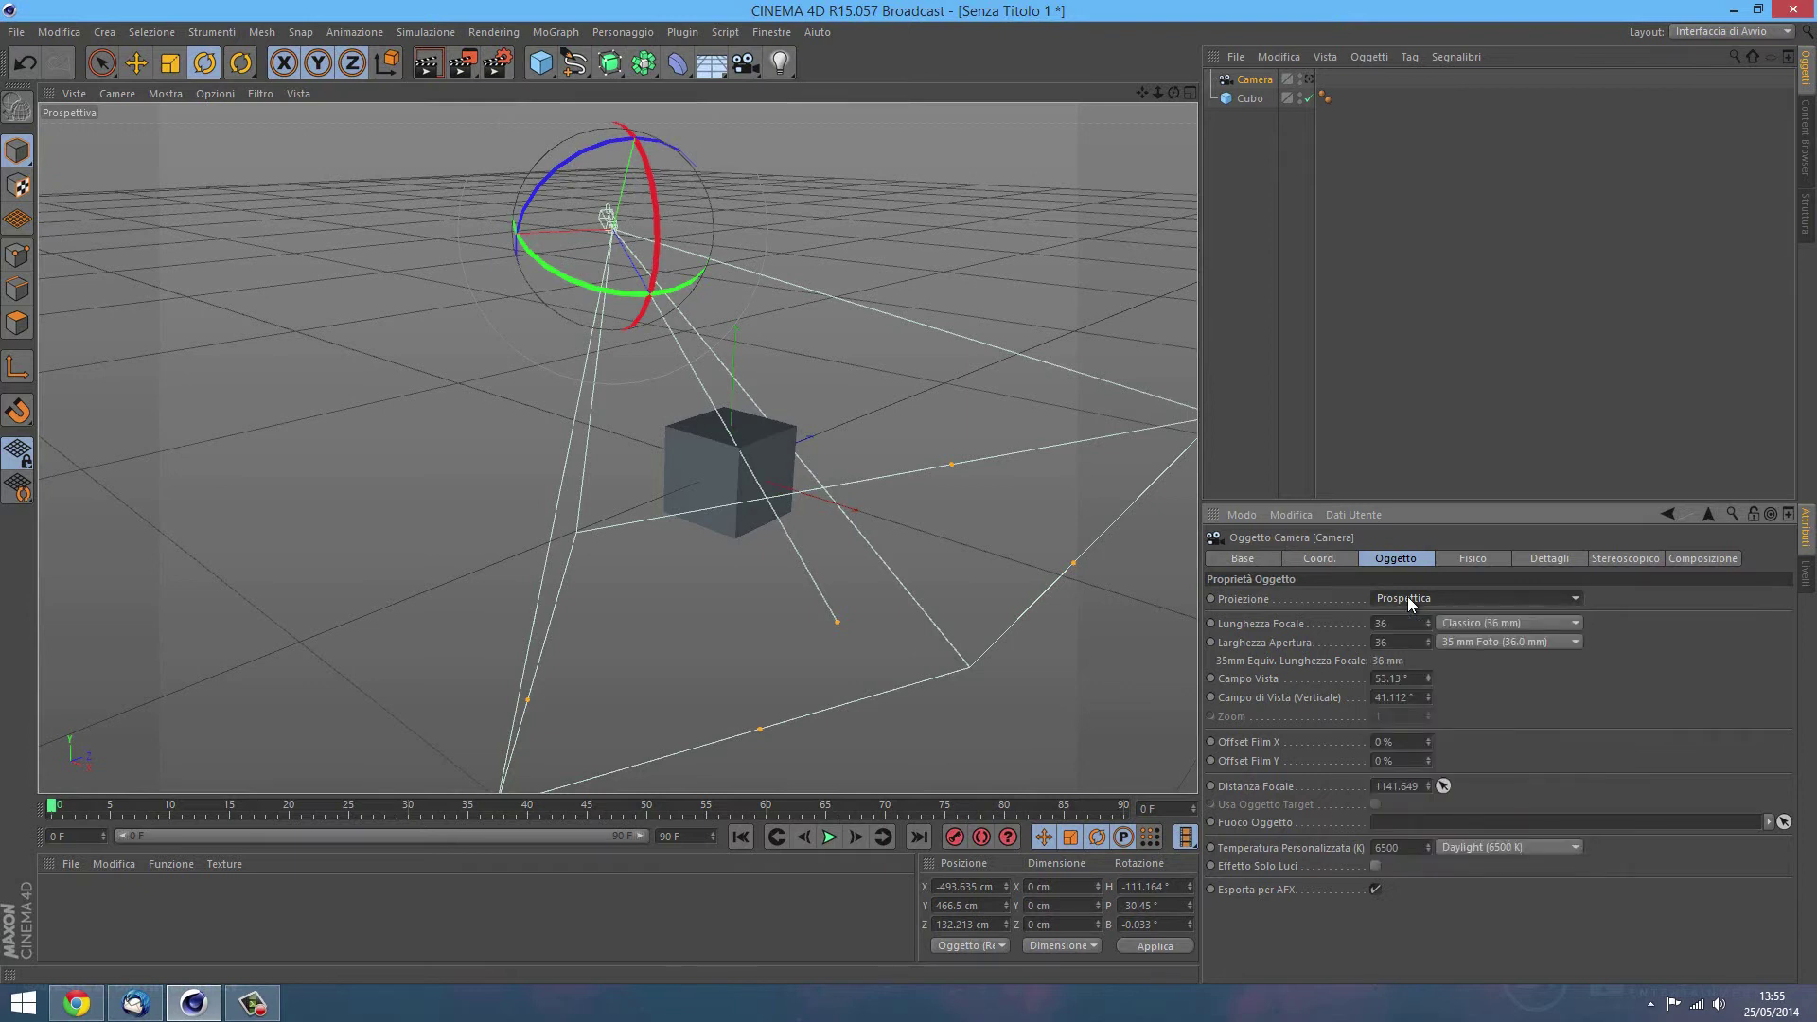
{"action": "left_click", "coordinate": [1413, 601]}
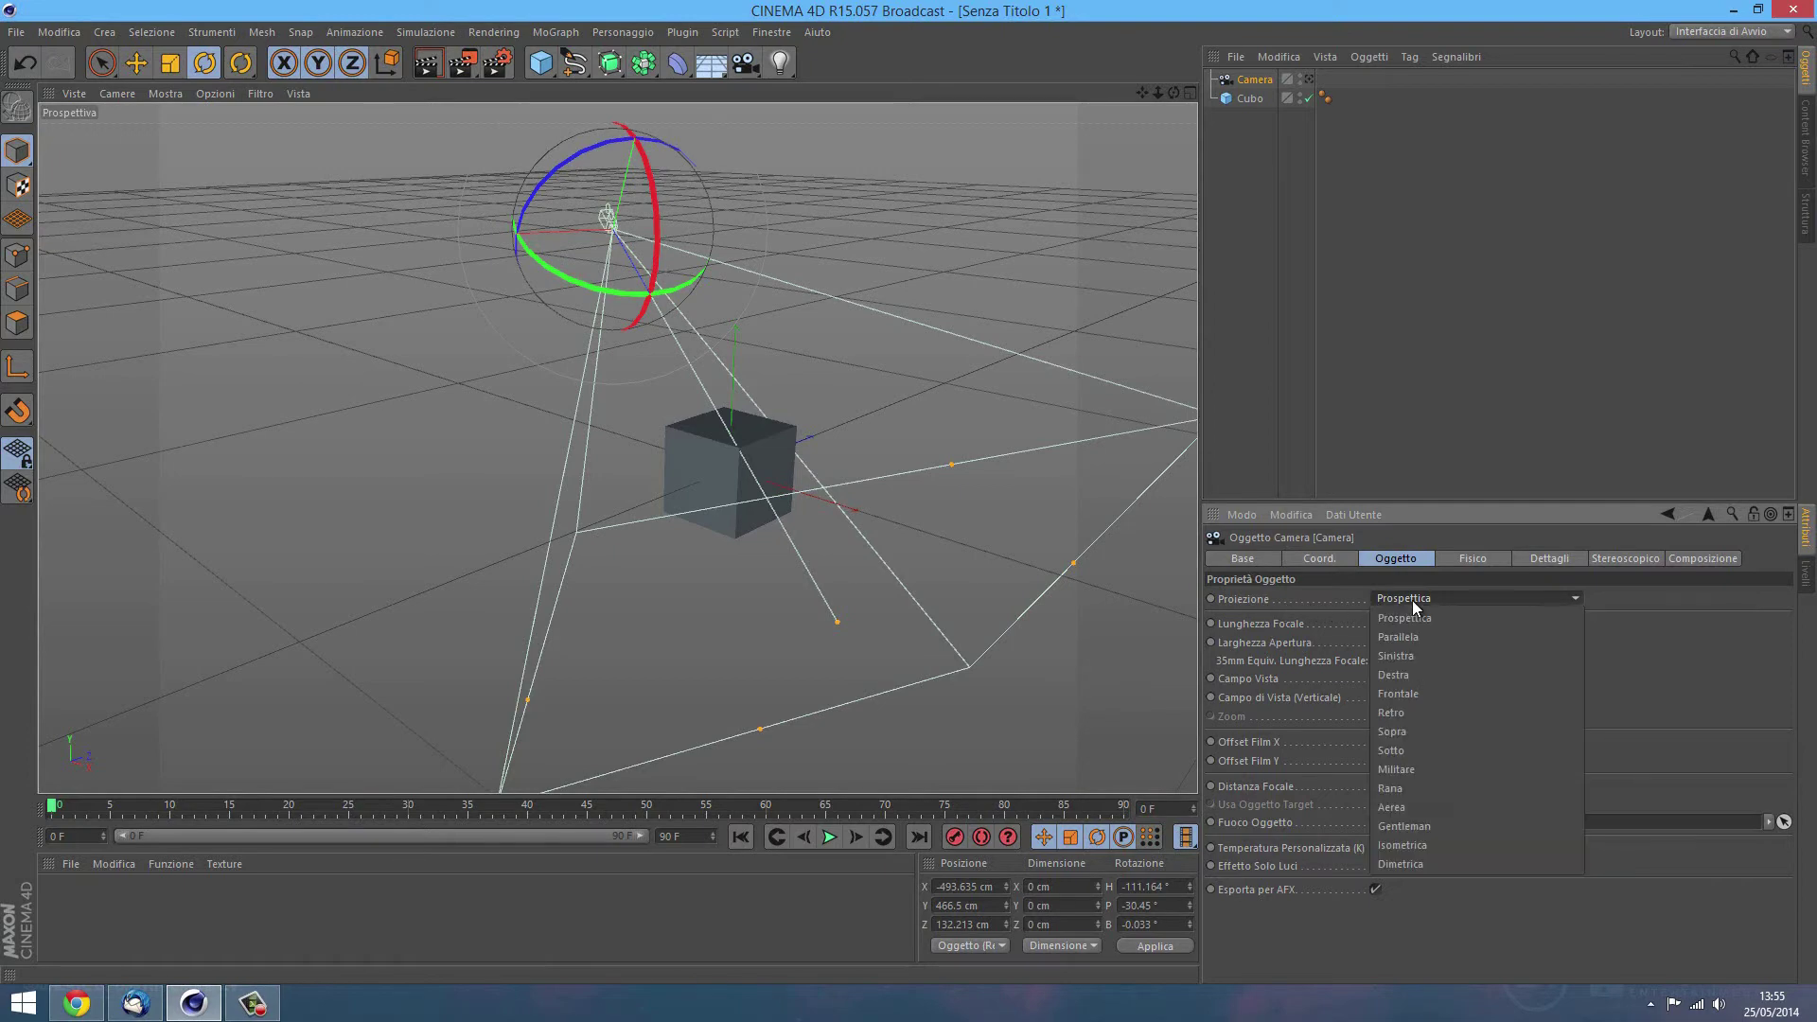
{"action": "left_click", "coordinate": [1414, 600]}
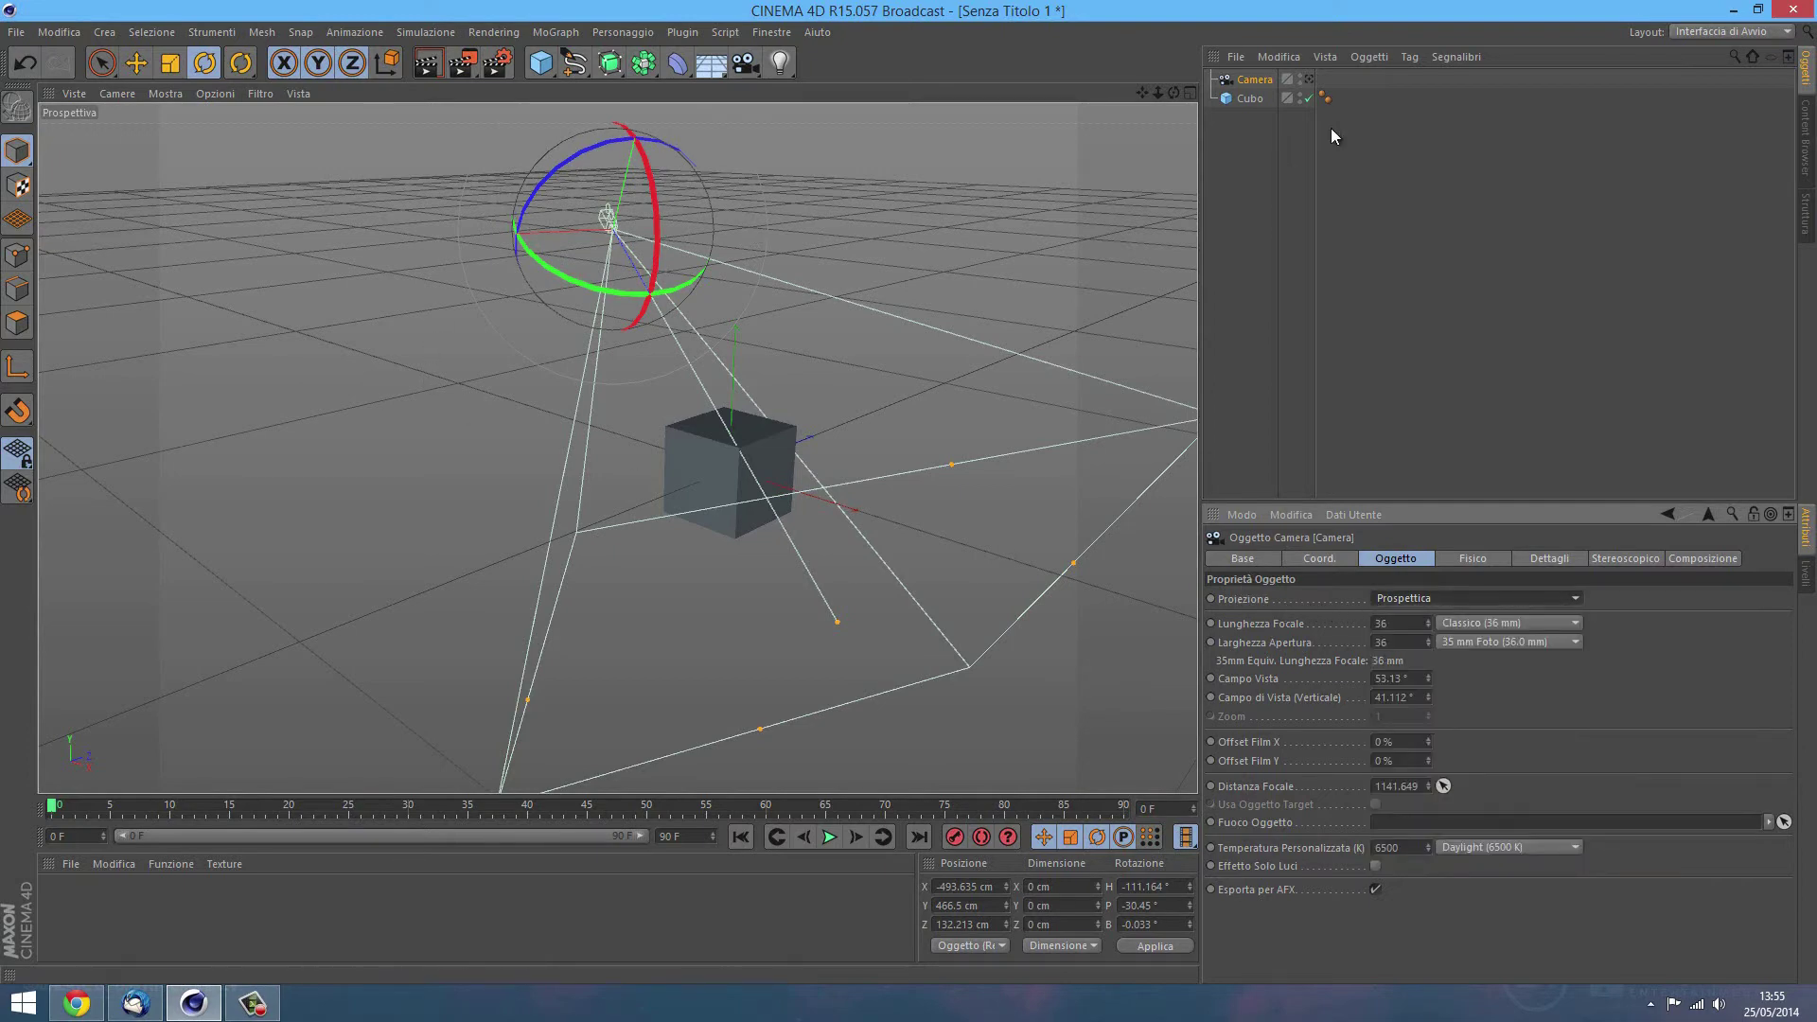
{"action": "left_click", "coordinate": [1309, 80]}
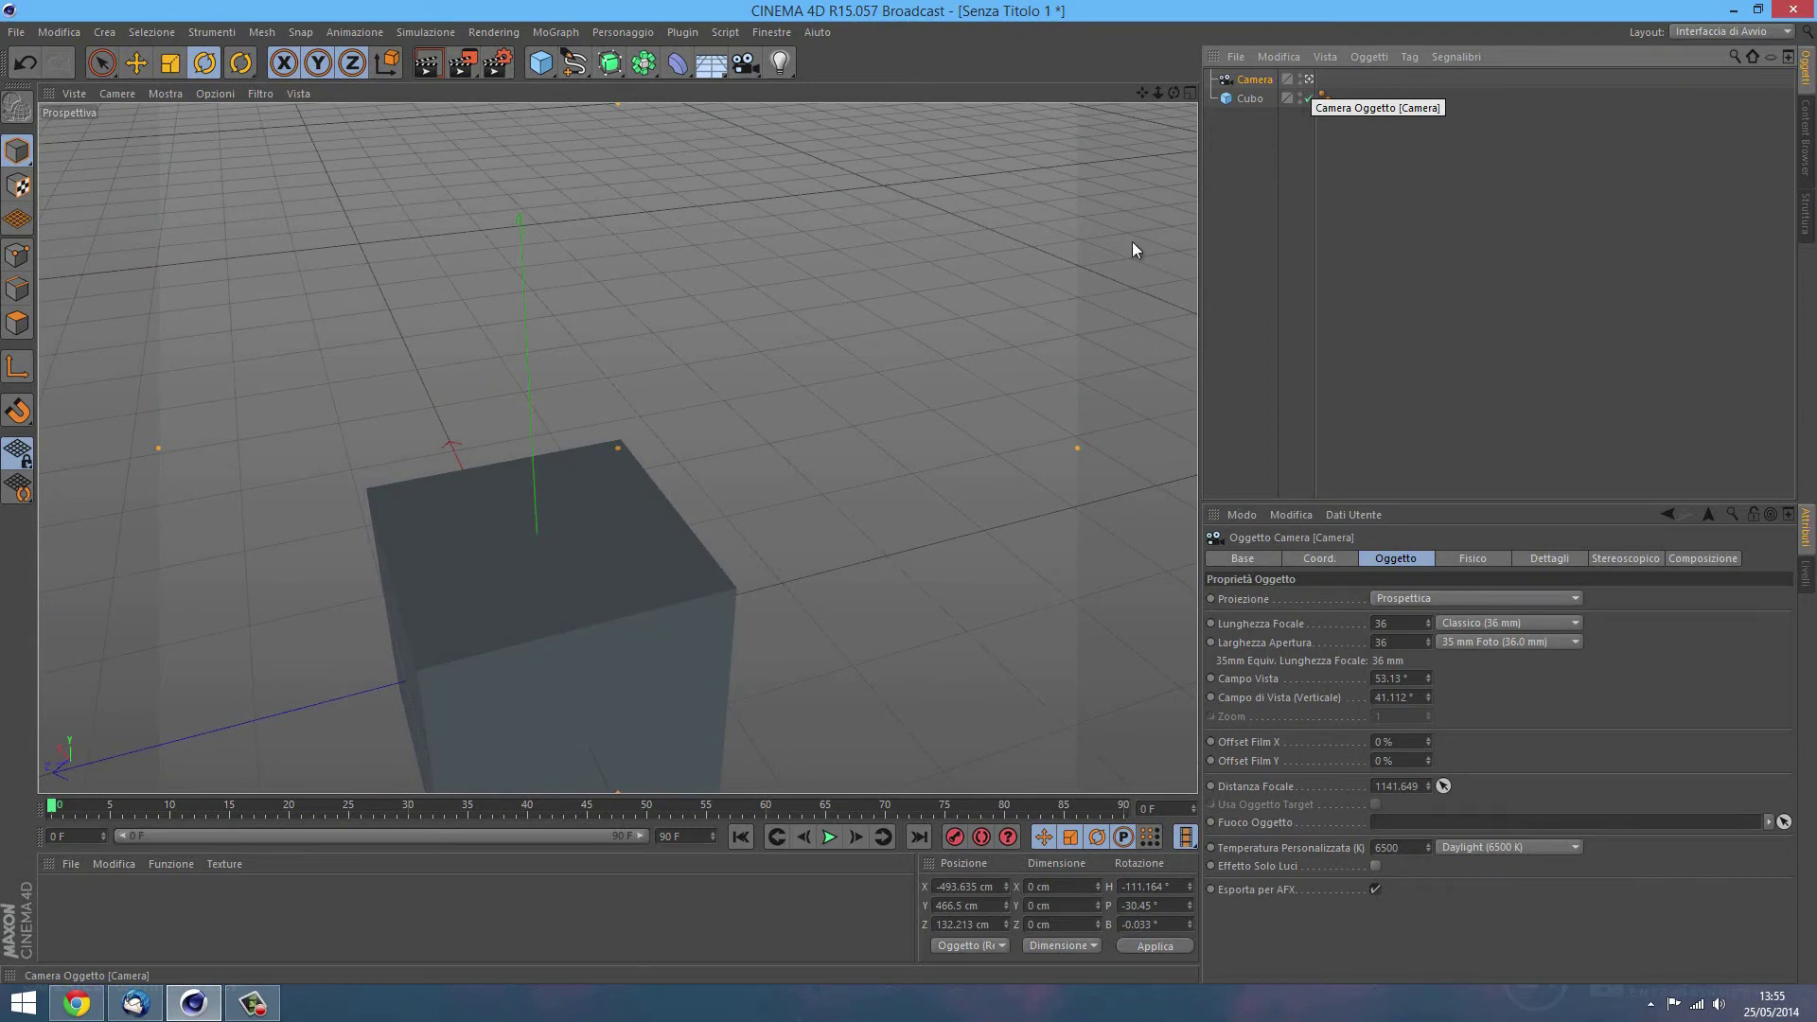
Step: Dolly and move the camera to -729.925, 407.729, 295.718 cm to frame the cube larger
{"action": "left_click_drag", "start_coordinate": [1154, 95], "coordinate": [910, 499]}
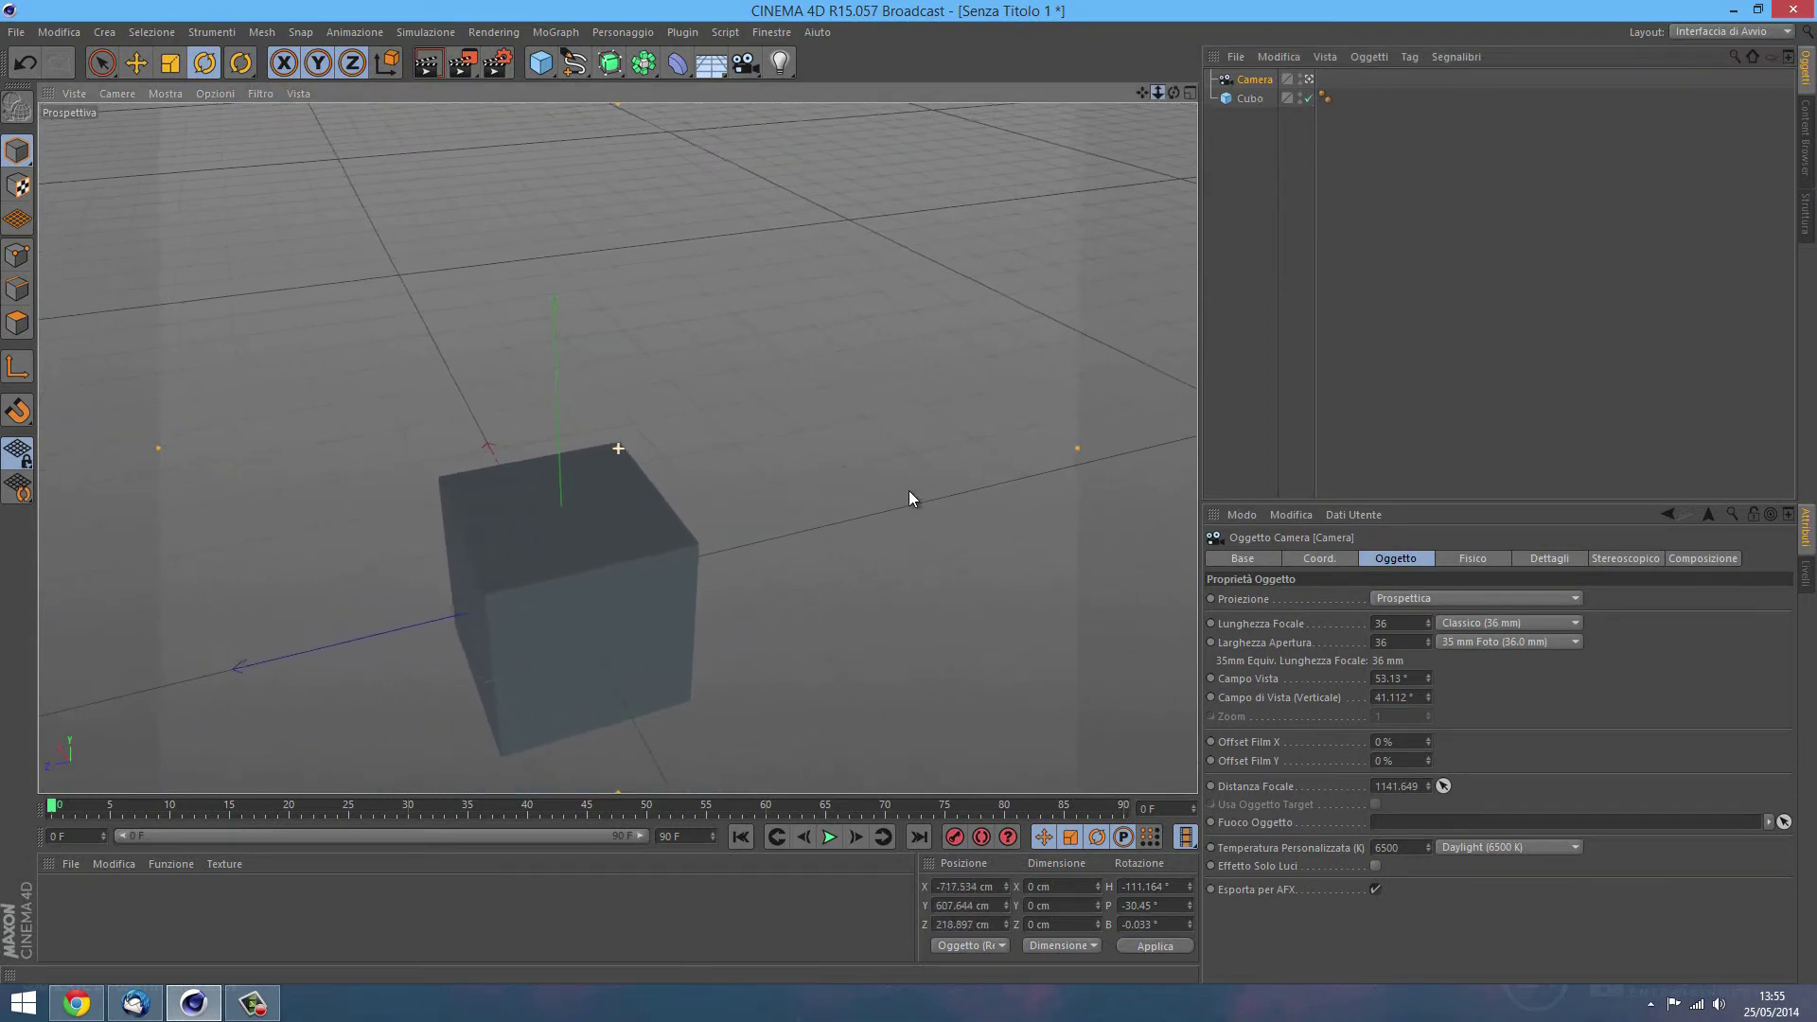
{"action": "left_click_drag", "start_coordinate": [1143, 93], "coordinate": [909, 492]}
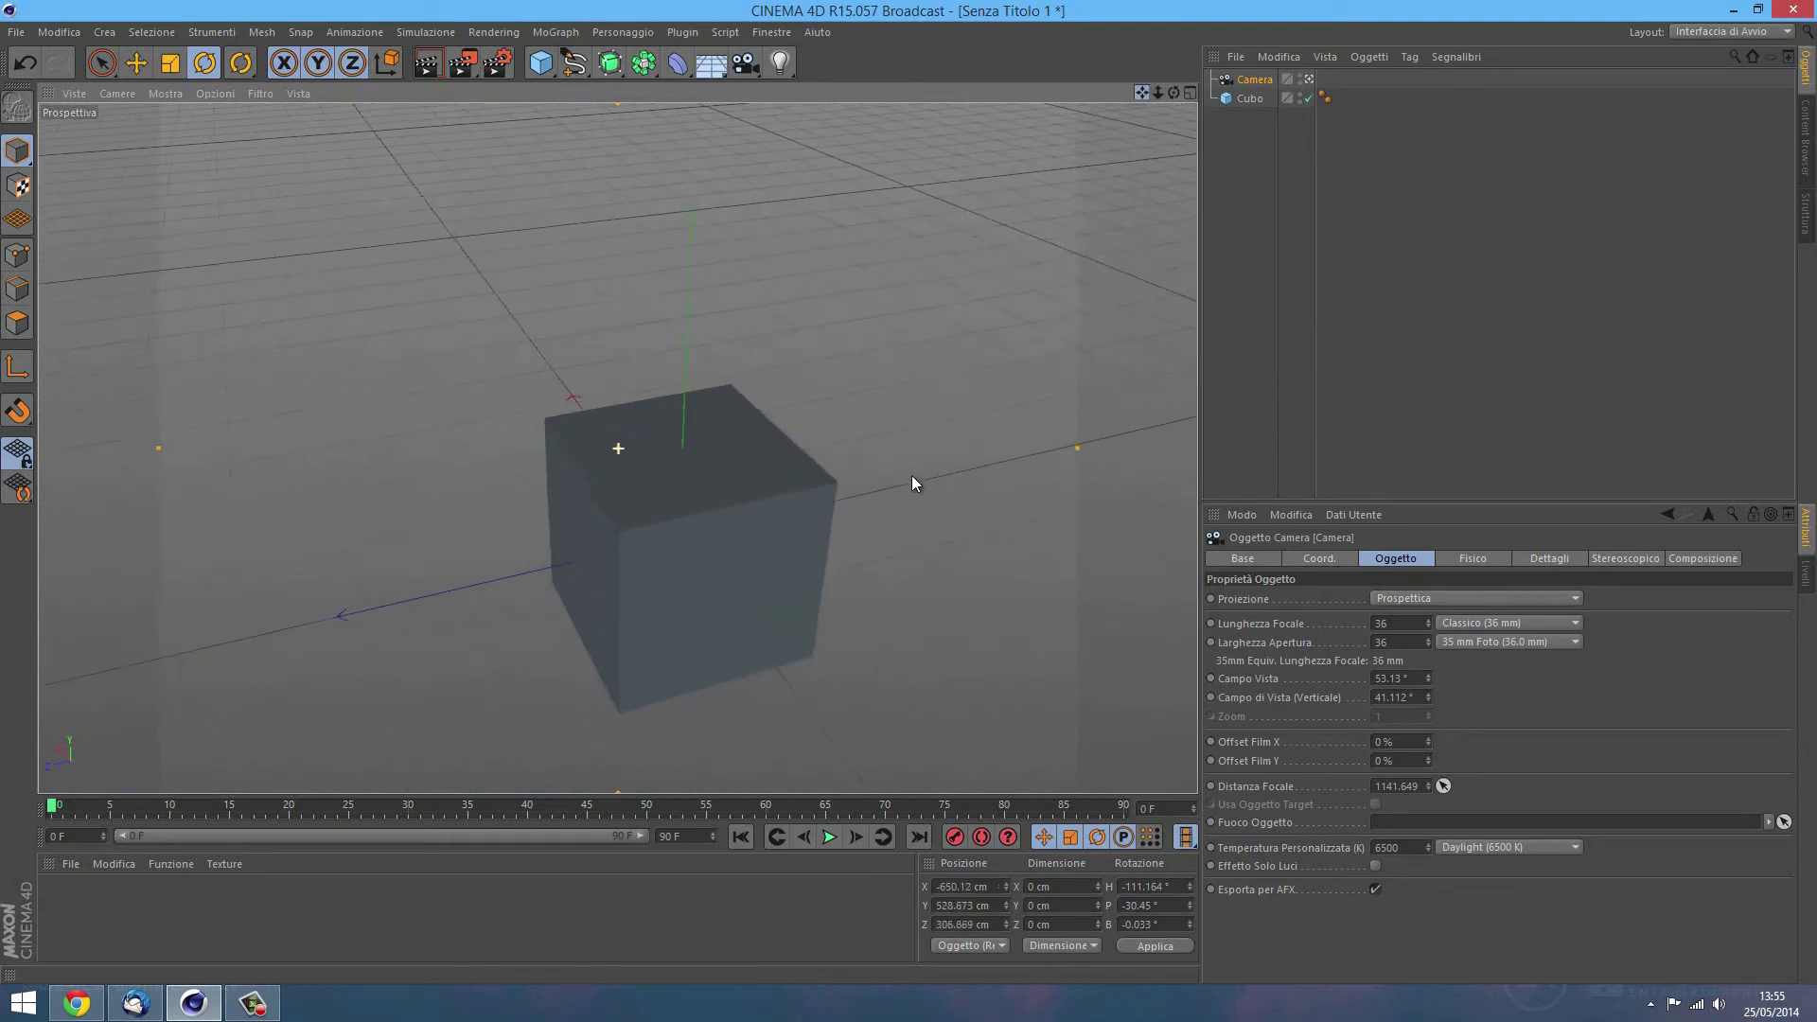
{"action": "left_click", "coordinate": [1309, 79]}
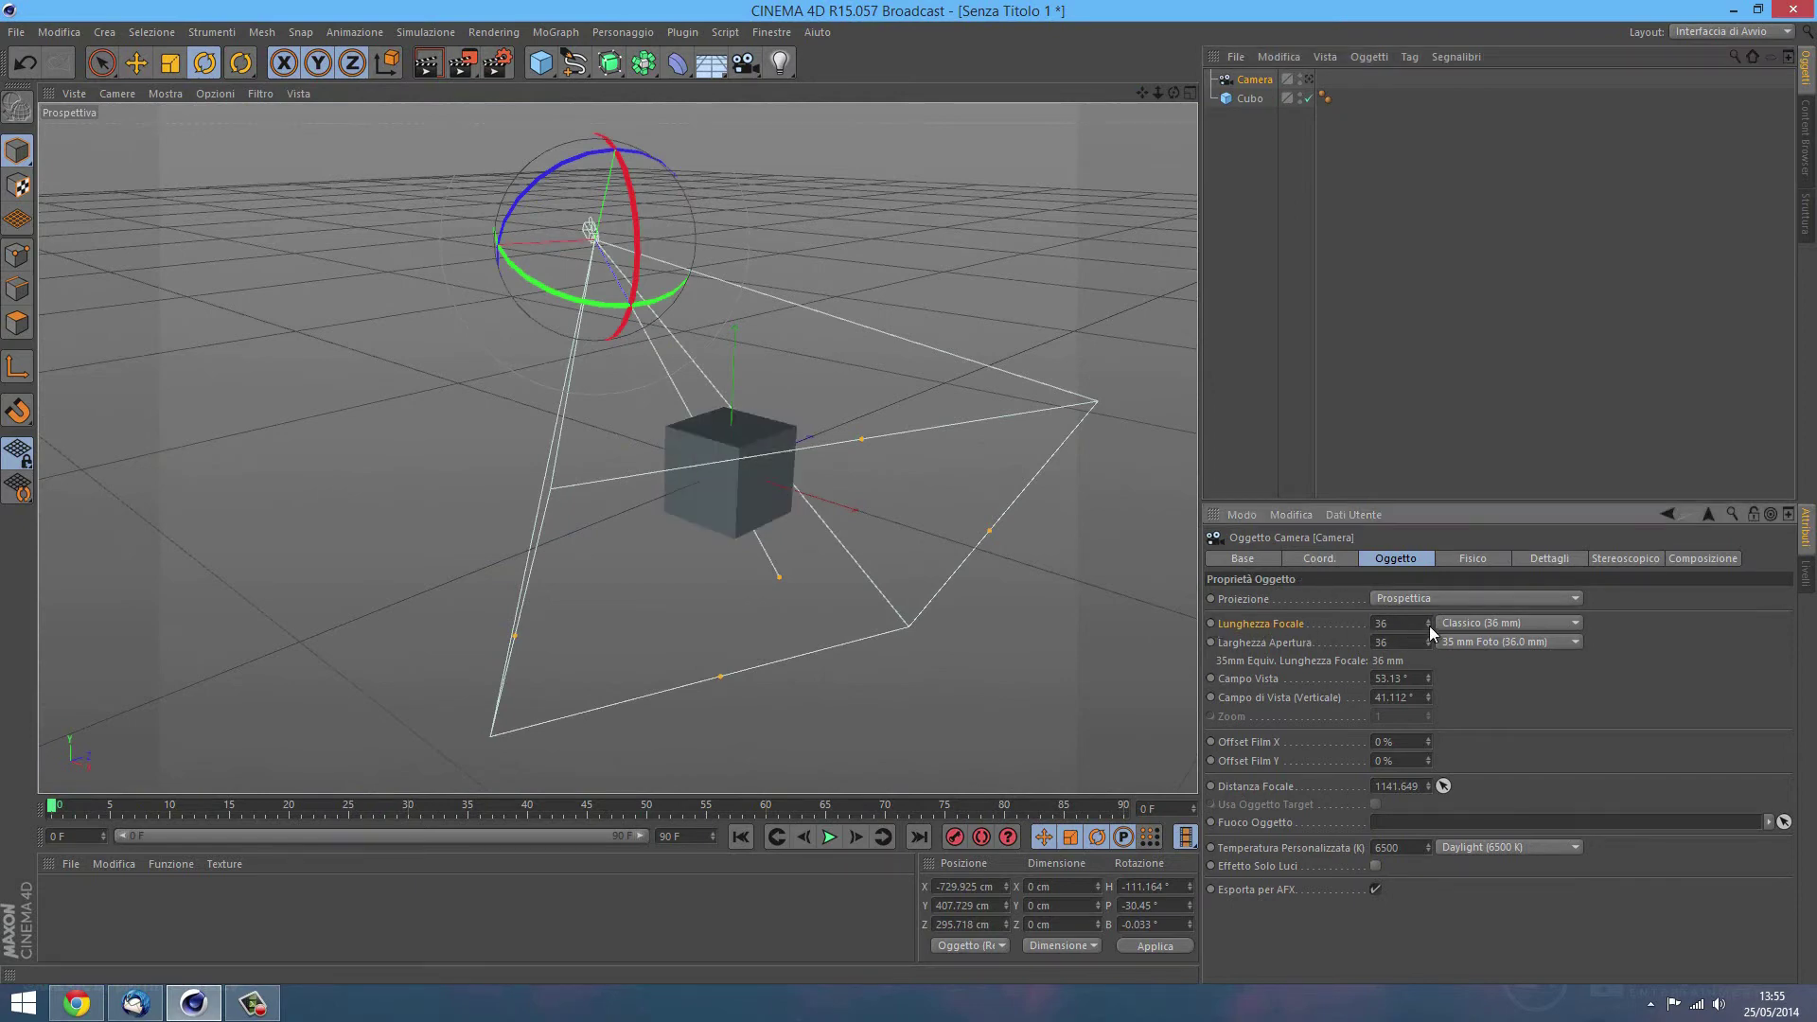
Step: Try focal lengths 36 and 92.4 mm, then settle on 51.5 mm (38.531° field of view)
{"action": "left_click_drag", "start_coordinate": [1427, 623], "coordinate": [1428, 621]}
{"action": "left_click", "coordinate": [1430, 626]}
{"action": "left_click_drag", "start_coordinate": [1430, 621], "coordinate": [1428, 618]}
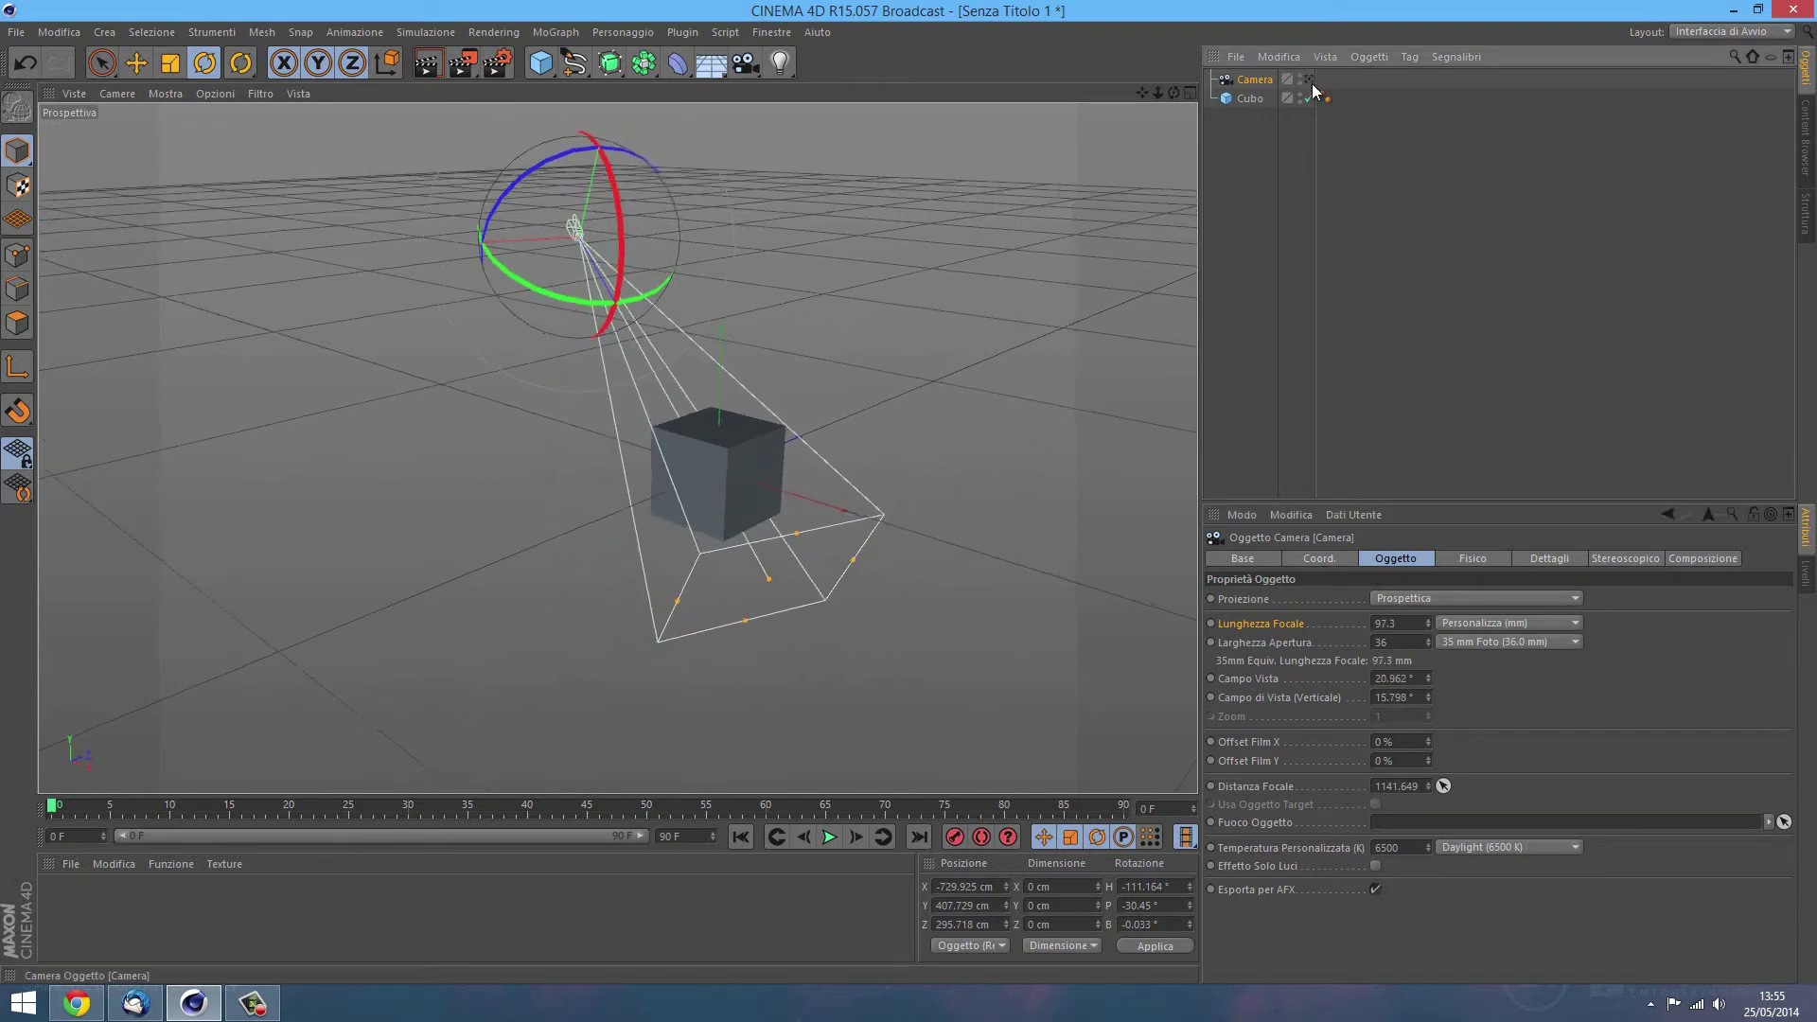
{"action": "left_click", "coordinate": [1310, 81]}
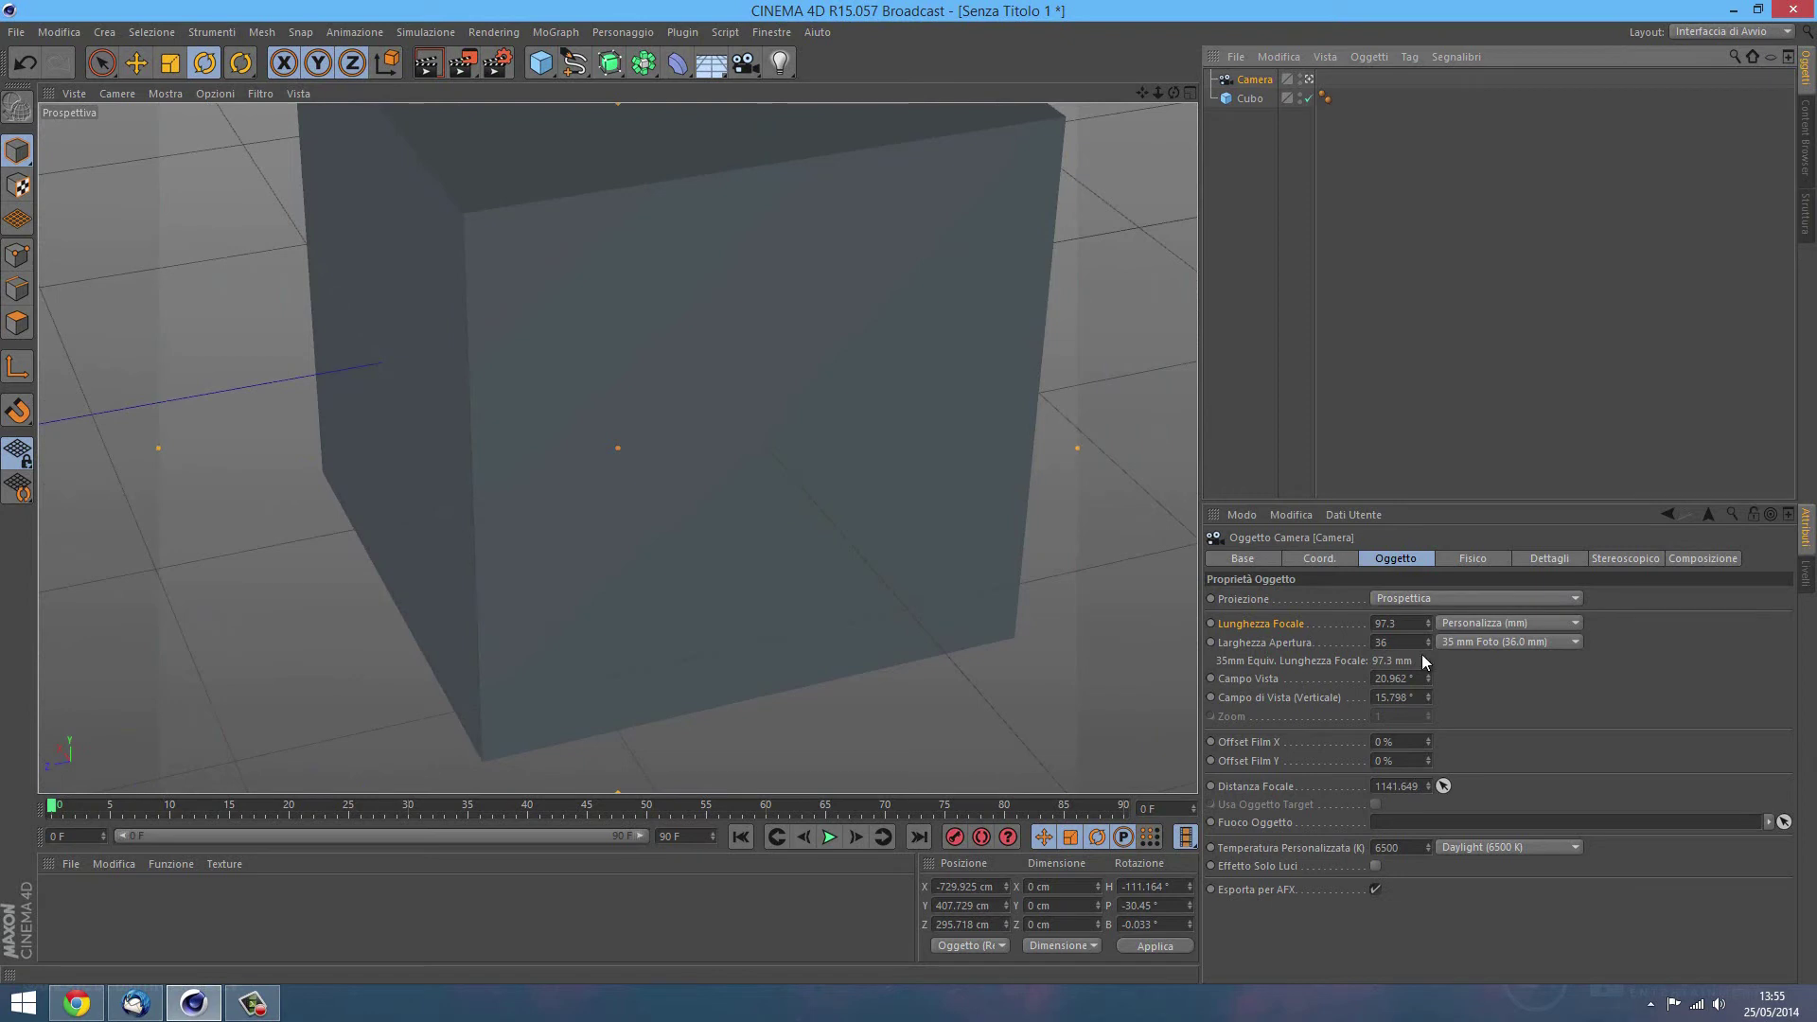
{"action": "mouse_move", "coordinate": [1428, 619]}
{"action": "left_mouse_down"}
{"action": "mouse_move", "coordinate": [1423, 604]}
{"action": "mouse_move", "coordinate": [1429, 624]}
{"action": "left_mouse_up"}
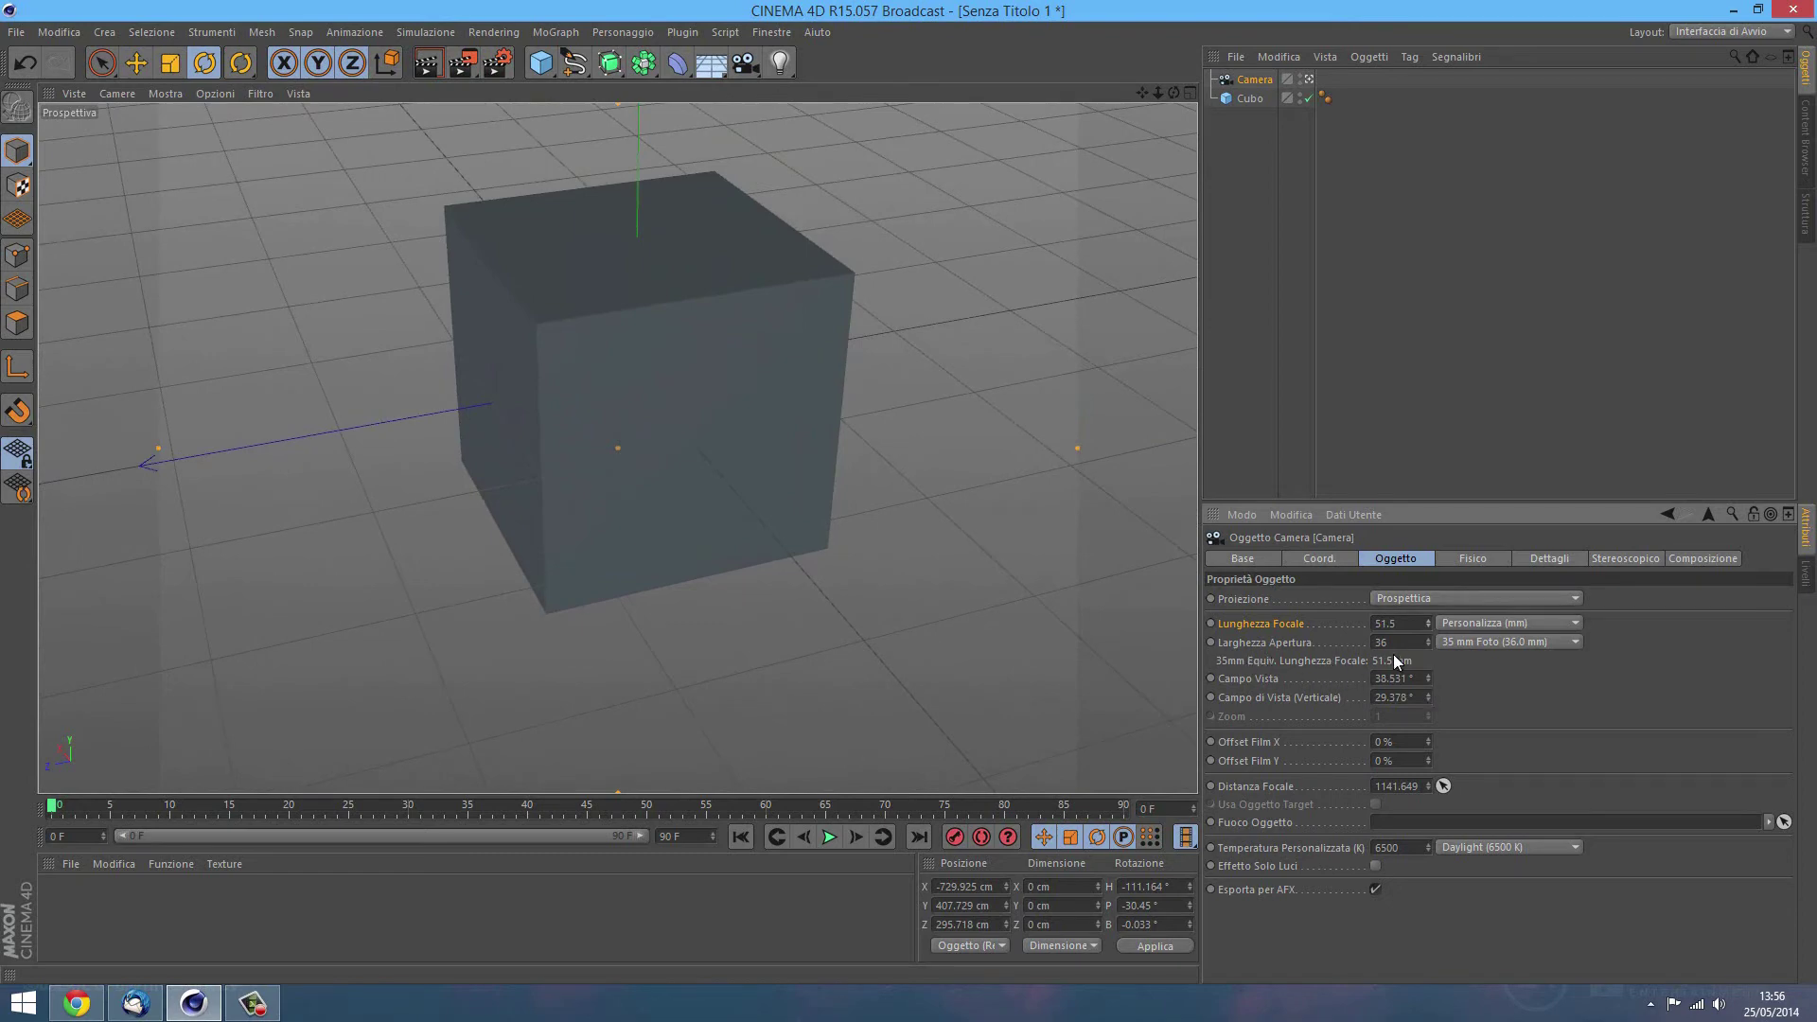
{"action": "left_click", "coordinate": [1514, 644]}
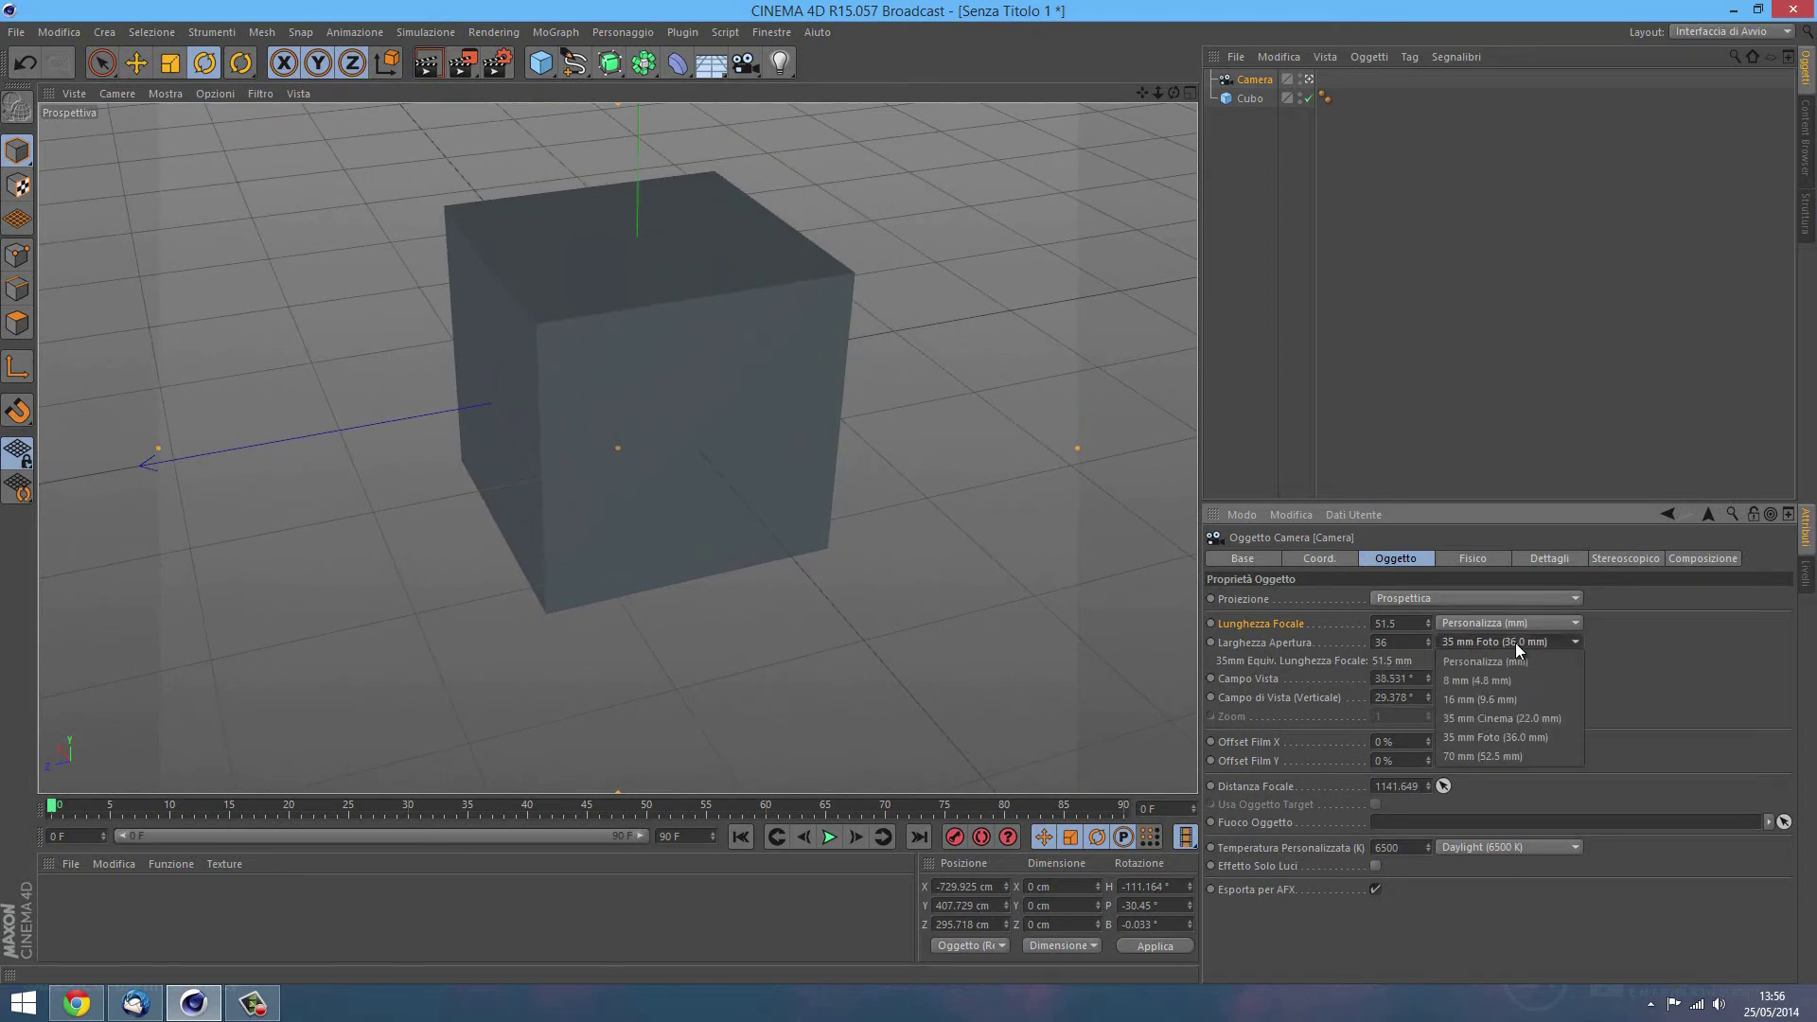
Step: Leave the aperture presets unchanged and set focal length to 53.813 mm, 36.989° horizontal view
{"action": "left_click", "coordinate": [1515, 643]}
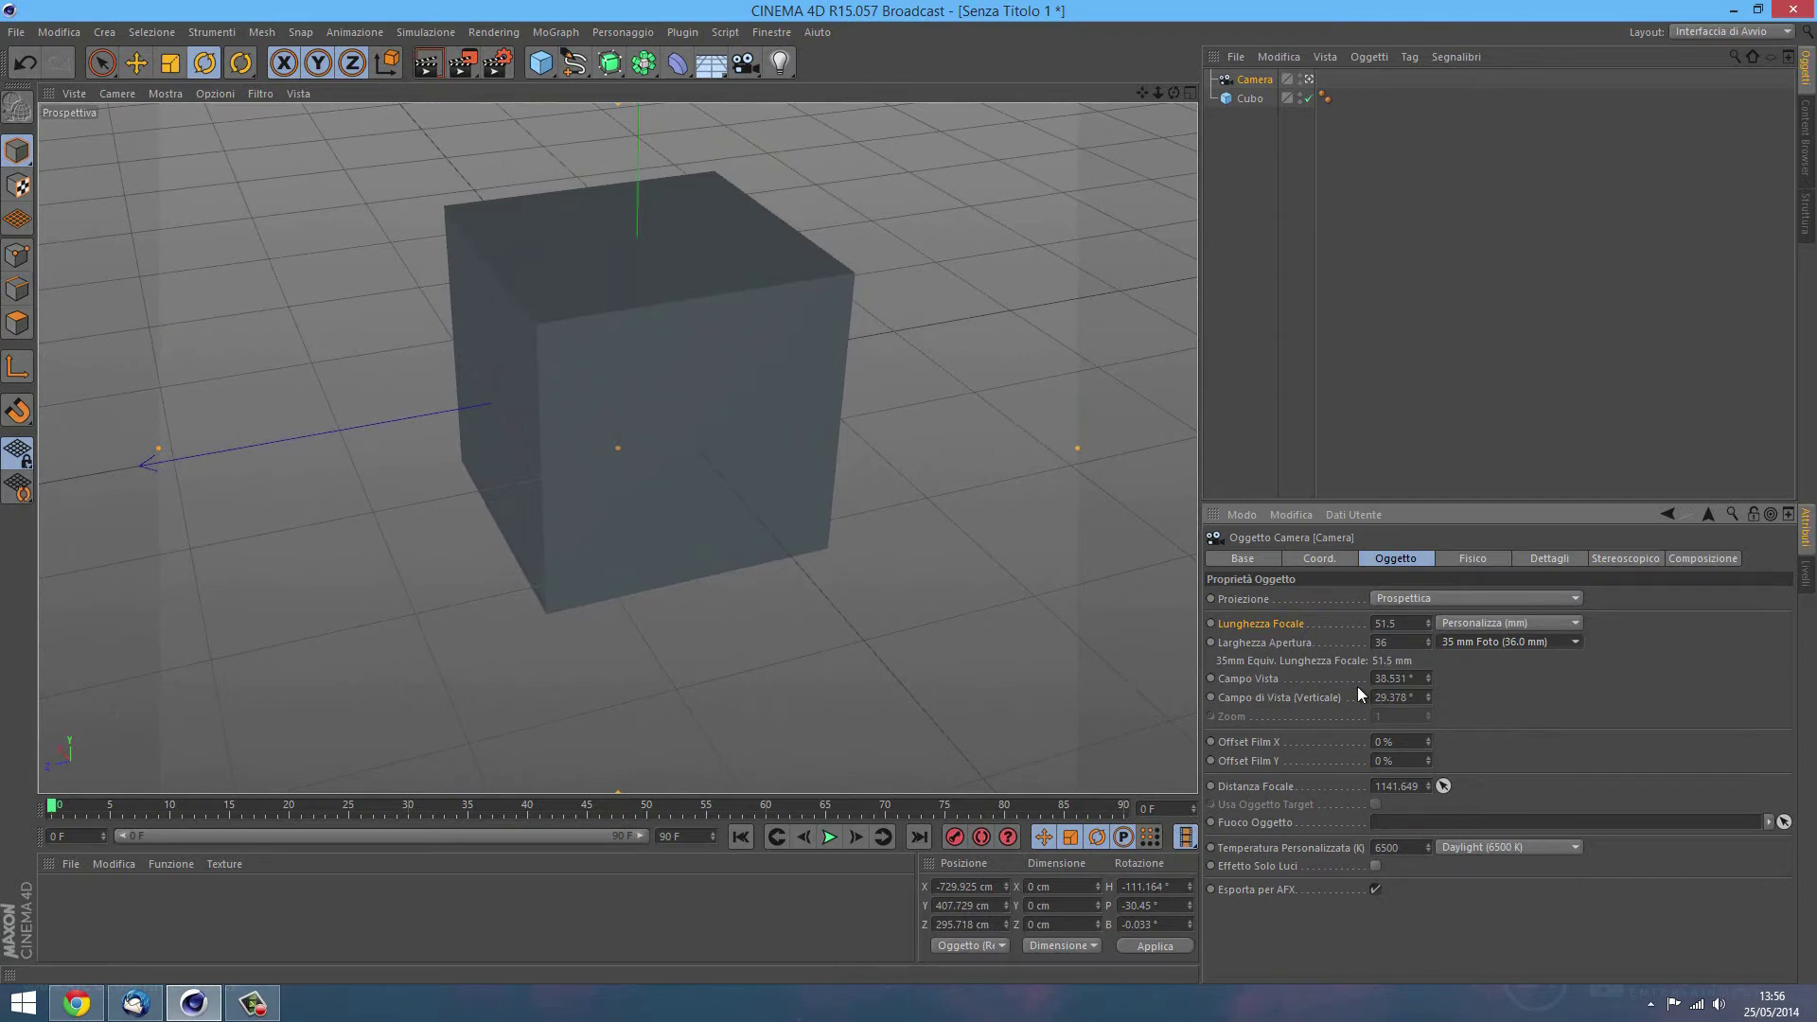
{"action": "left_click_drag", "start_coordinate": [1432, 678], "coordinate": [1429, 694]}
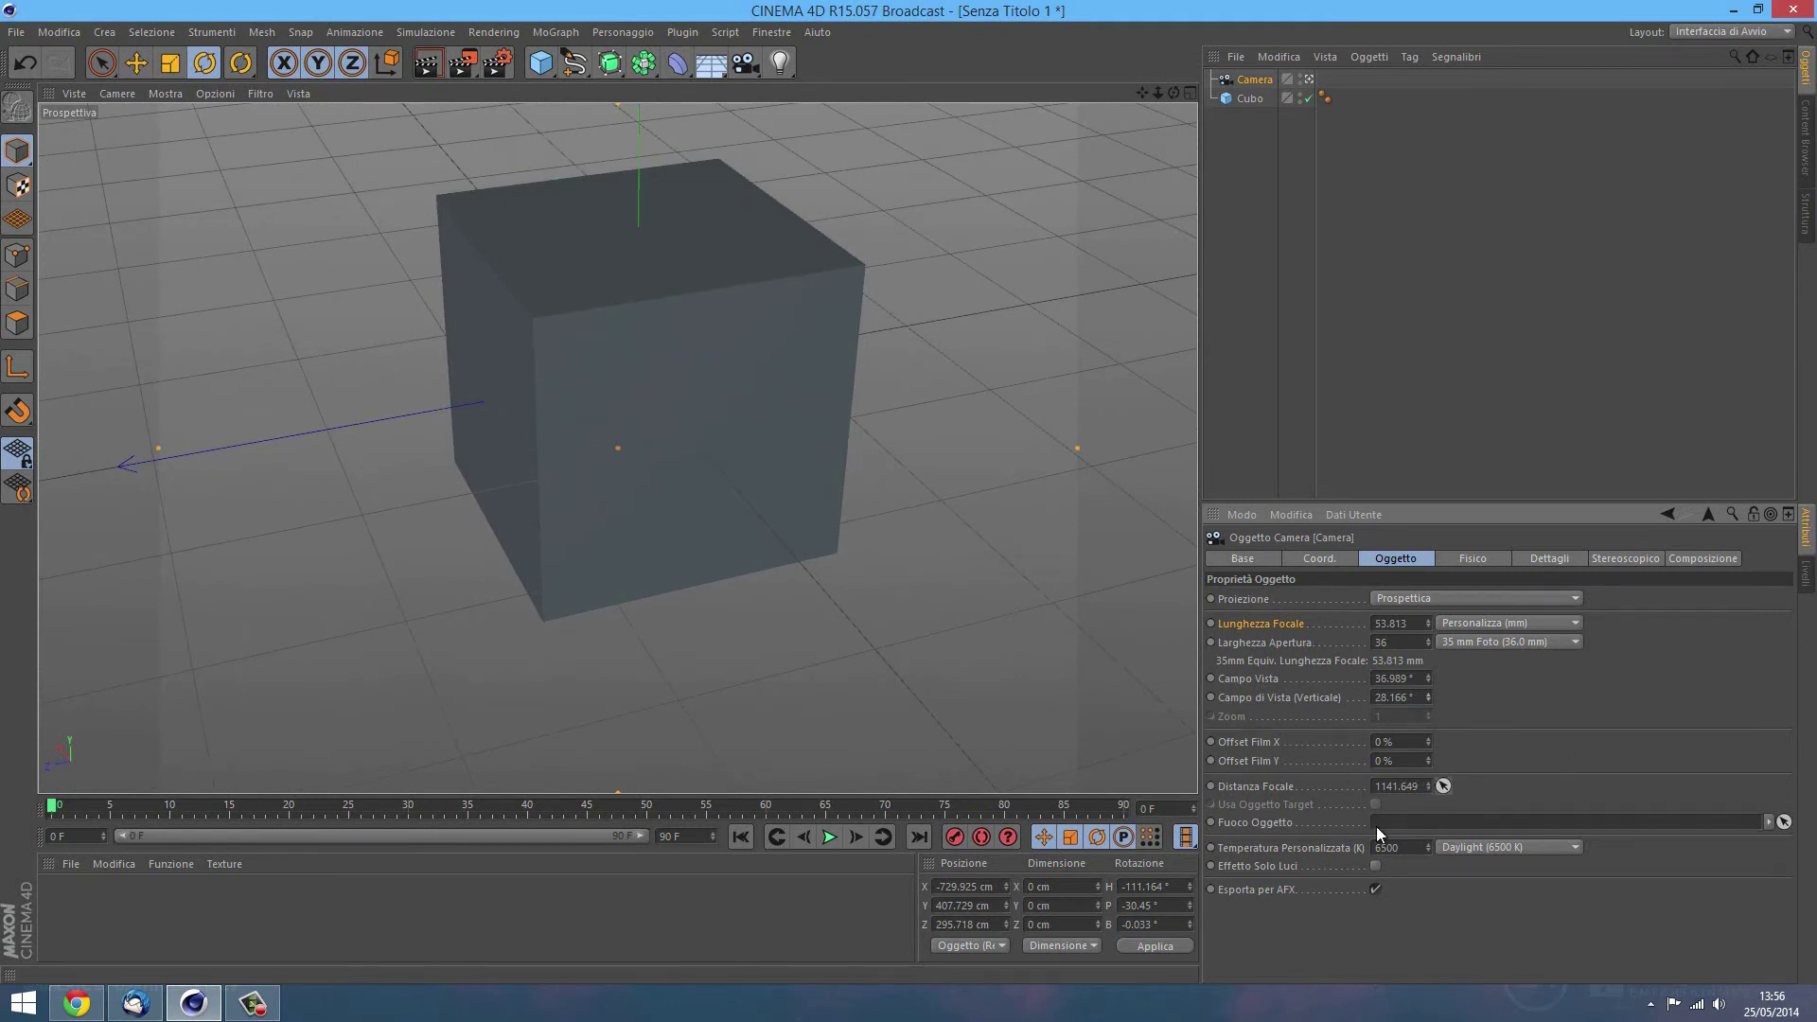
{"action": "right_click", "coordinate": [1775, 825]}
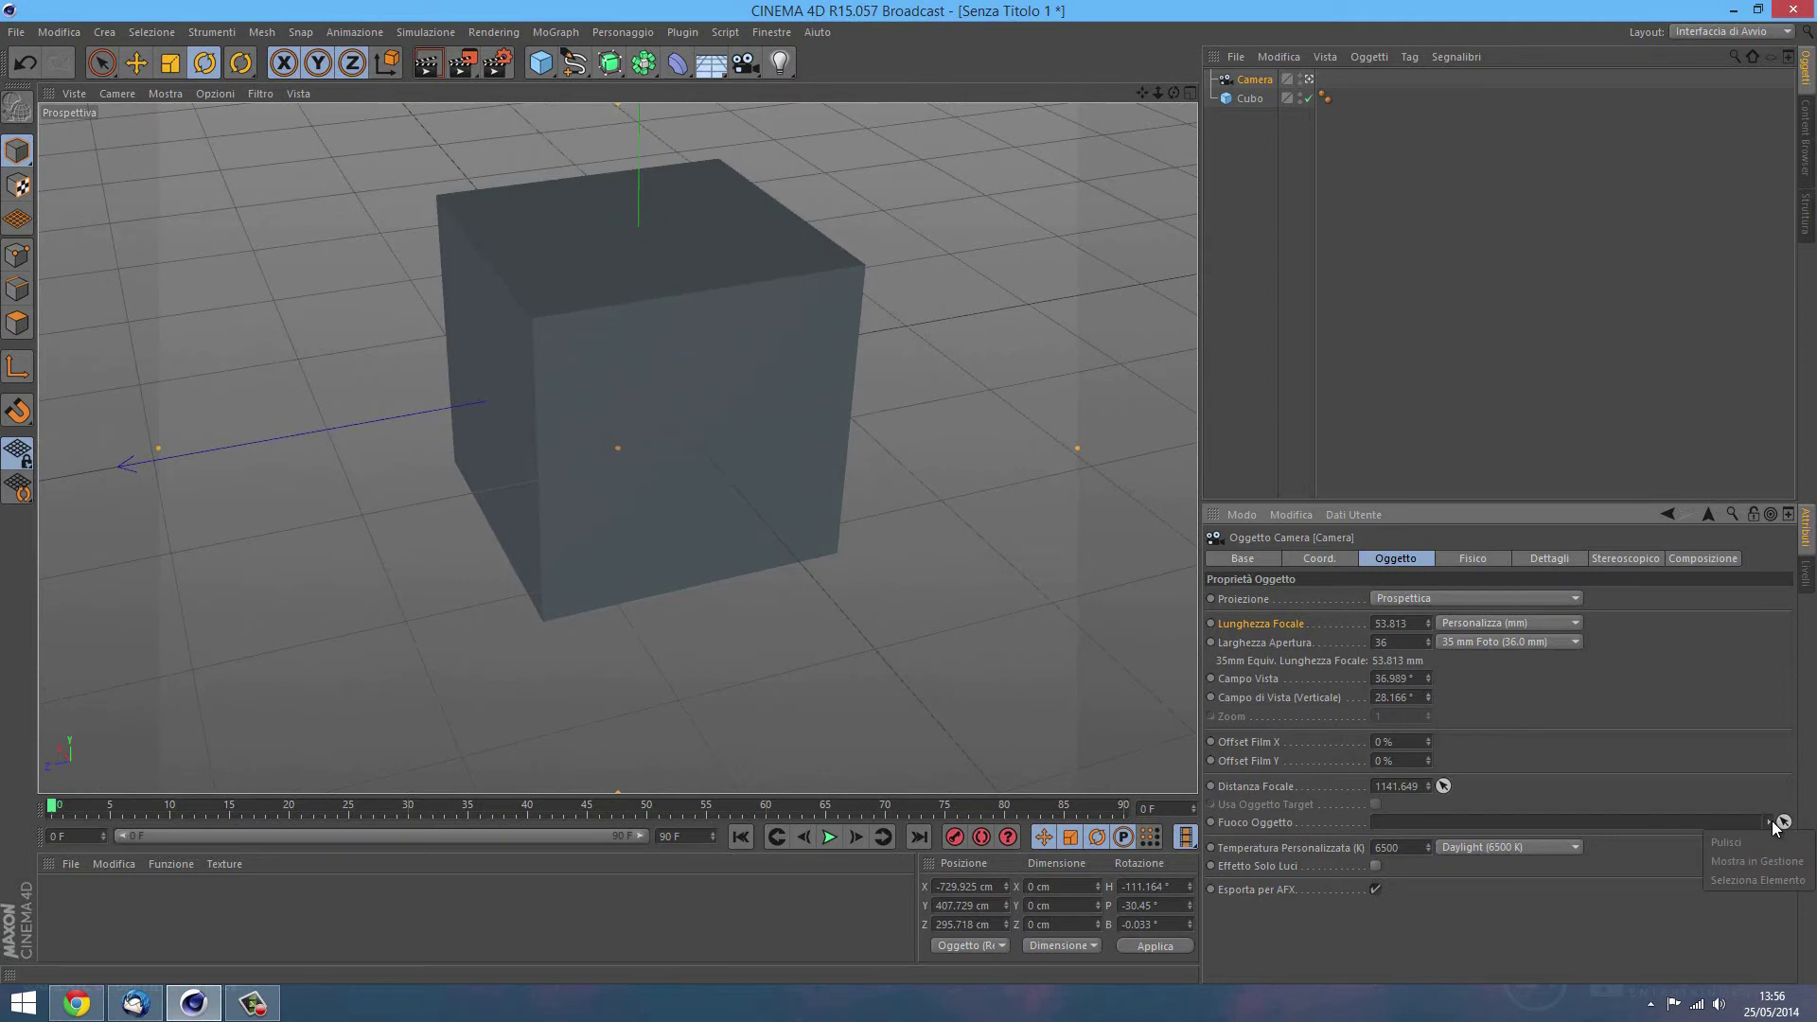
{"action": "left_click", "coordinate": [1777, 826]}
{"action": "left_click", "coordinate": [1783, 824]}
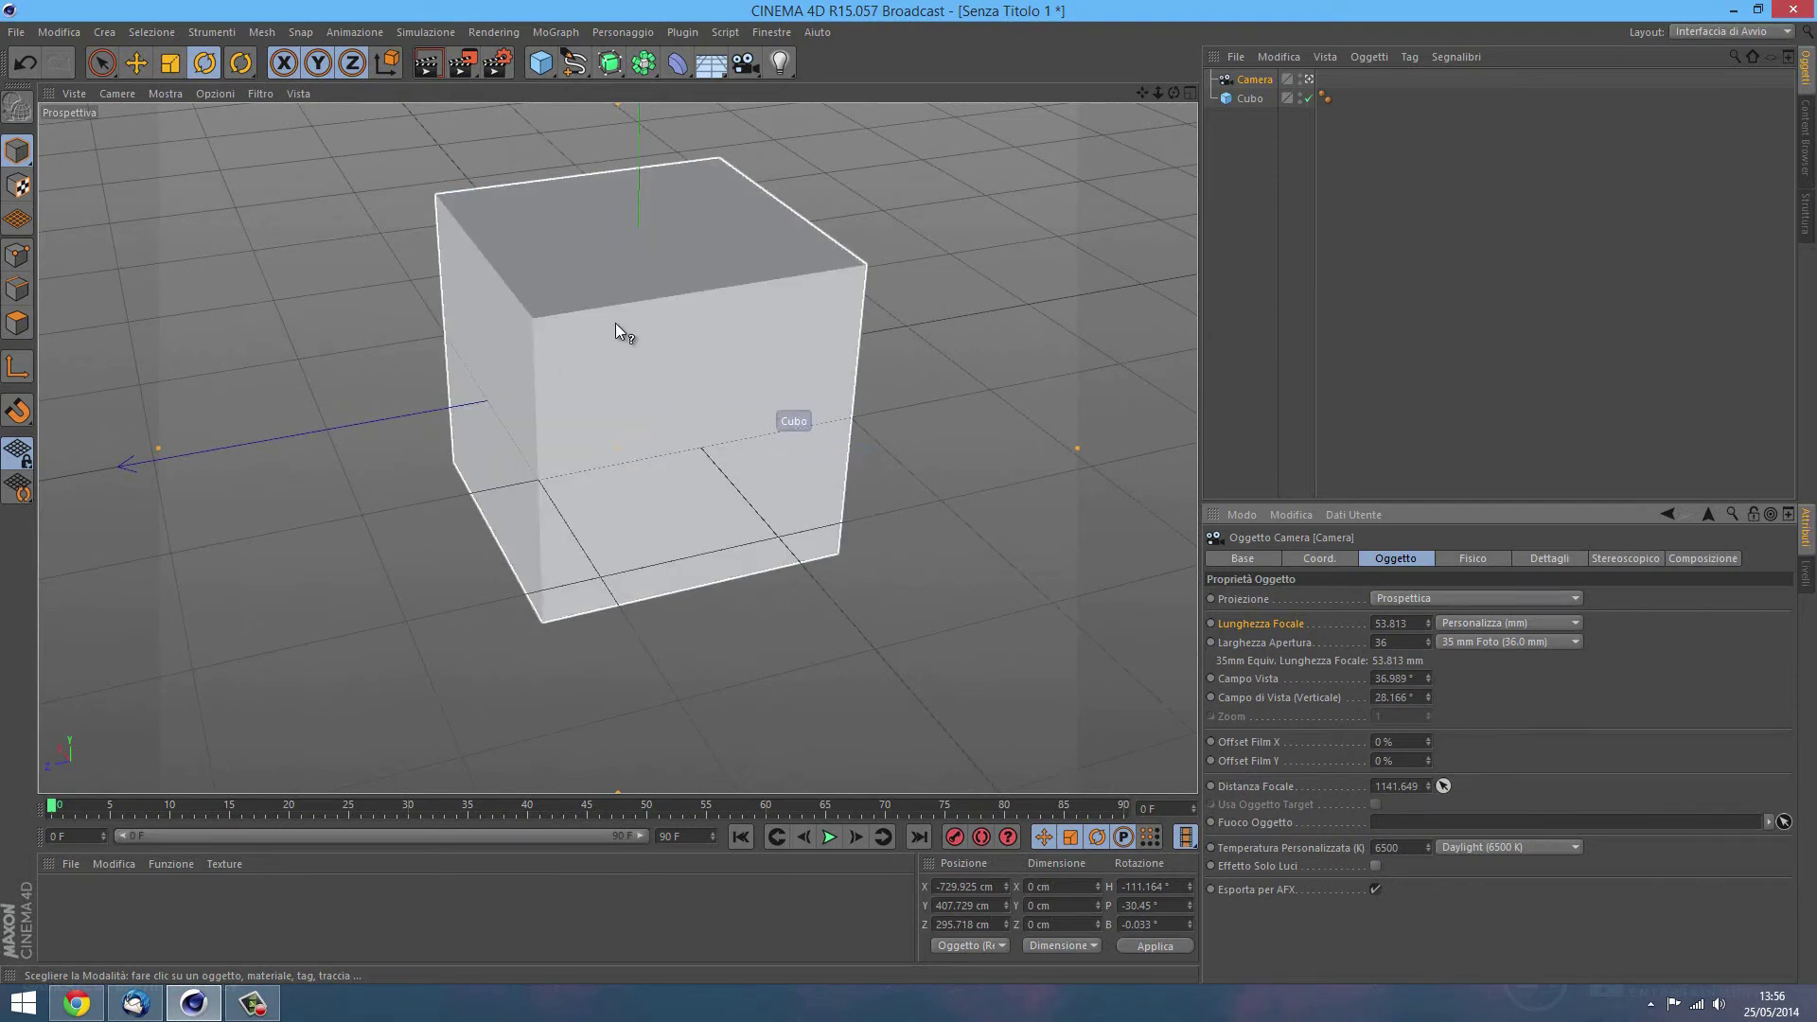
{"action": "left_click", "coordinate": [1785, 822]}
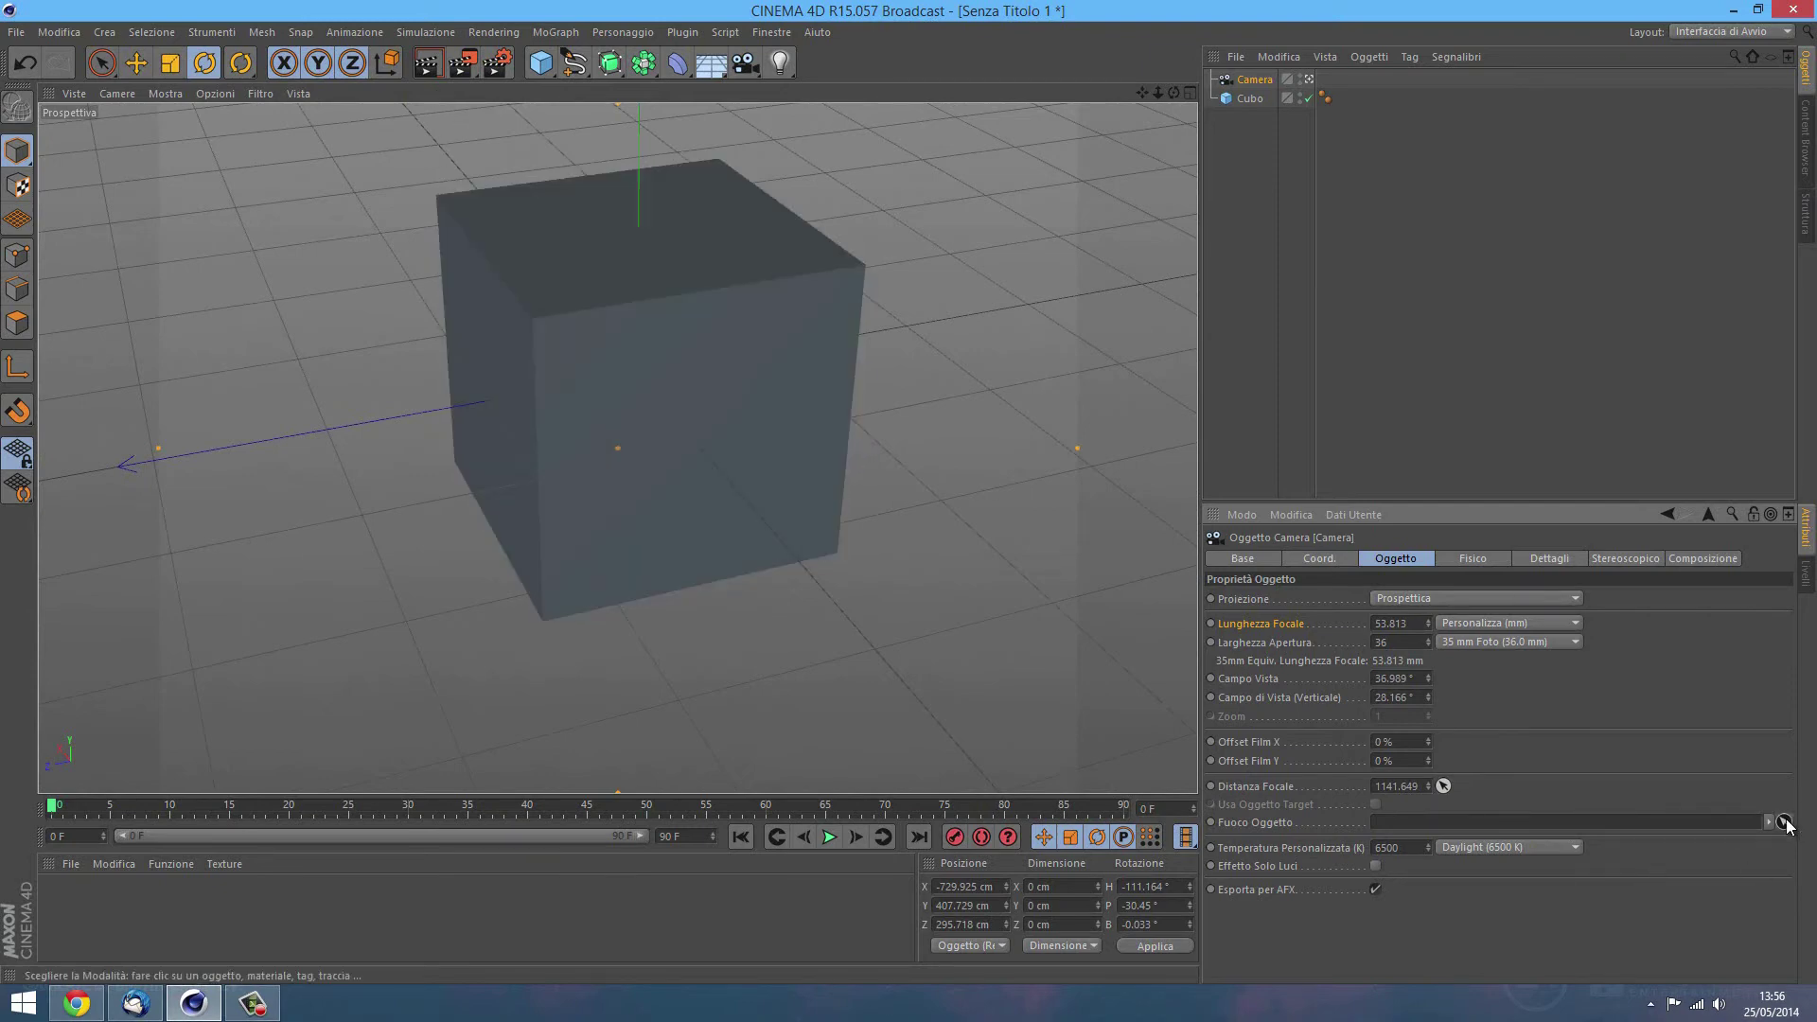
{"action": "left_click", "coordinate": [1484, 848]}
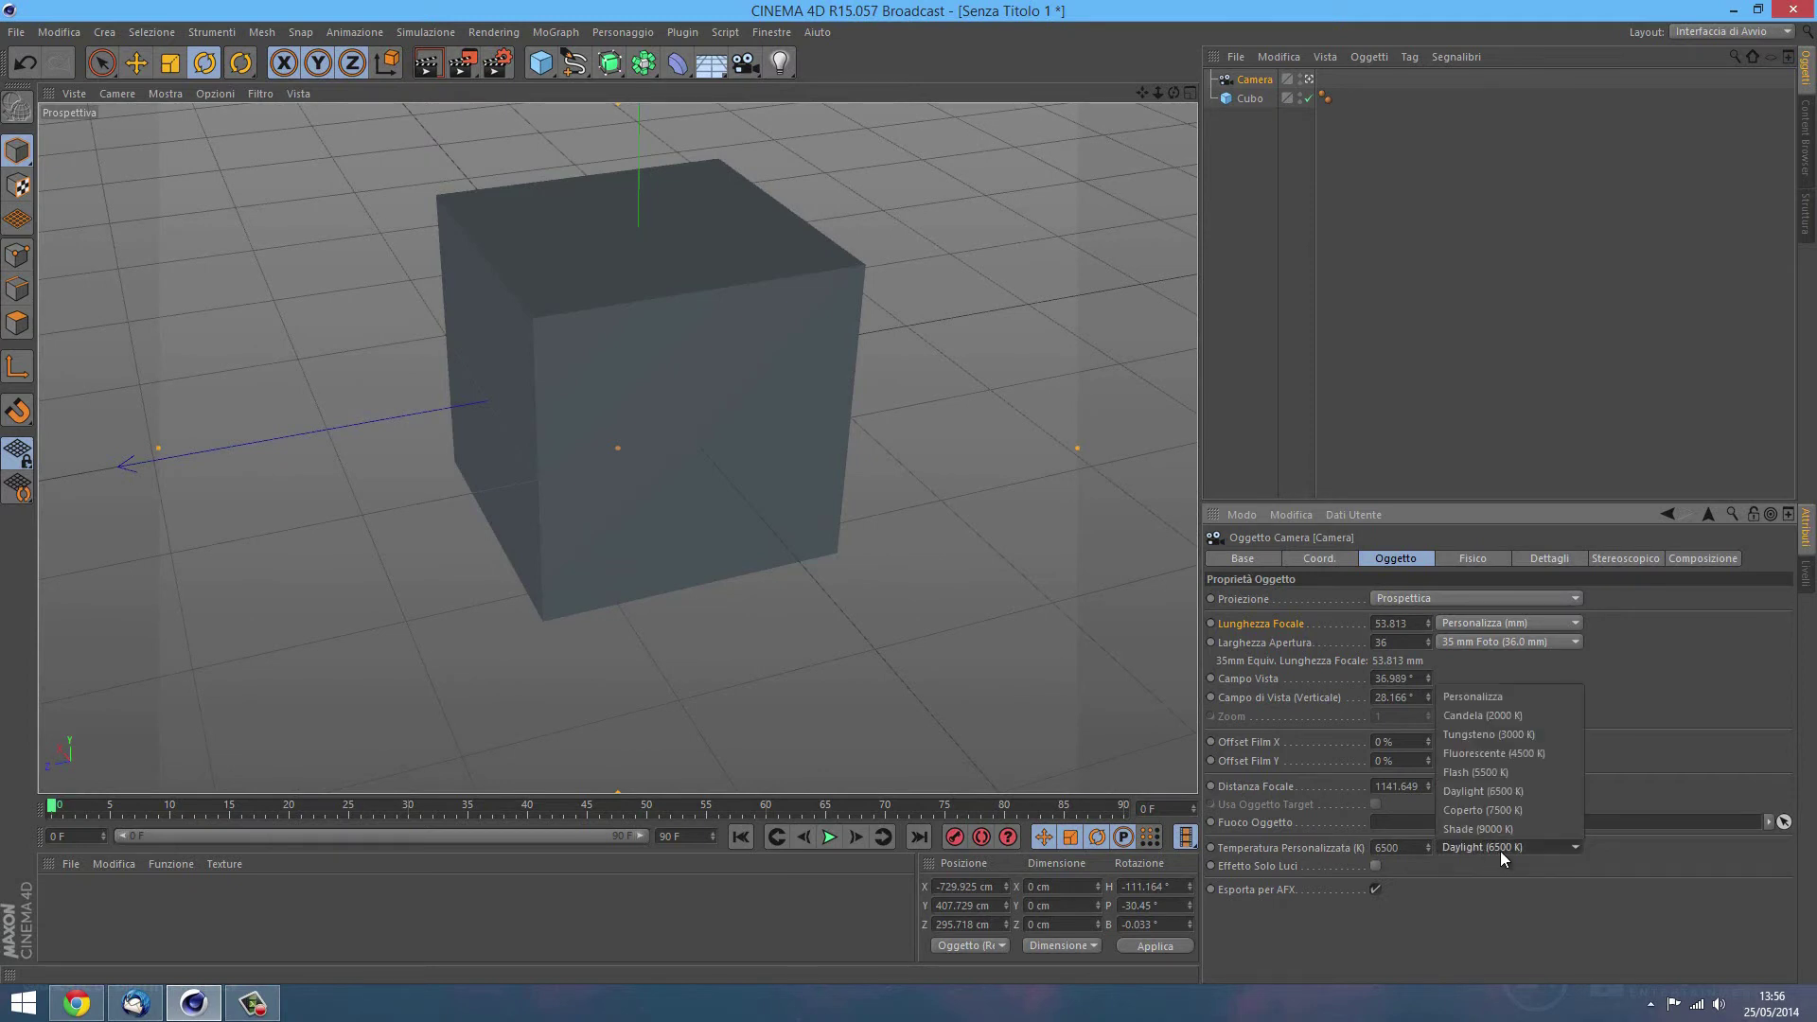
{"action": "left_click", "coordinate": [1500, 851]}
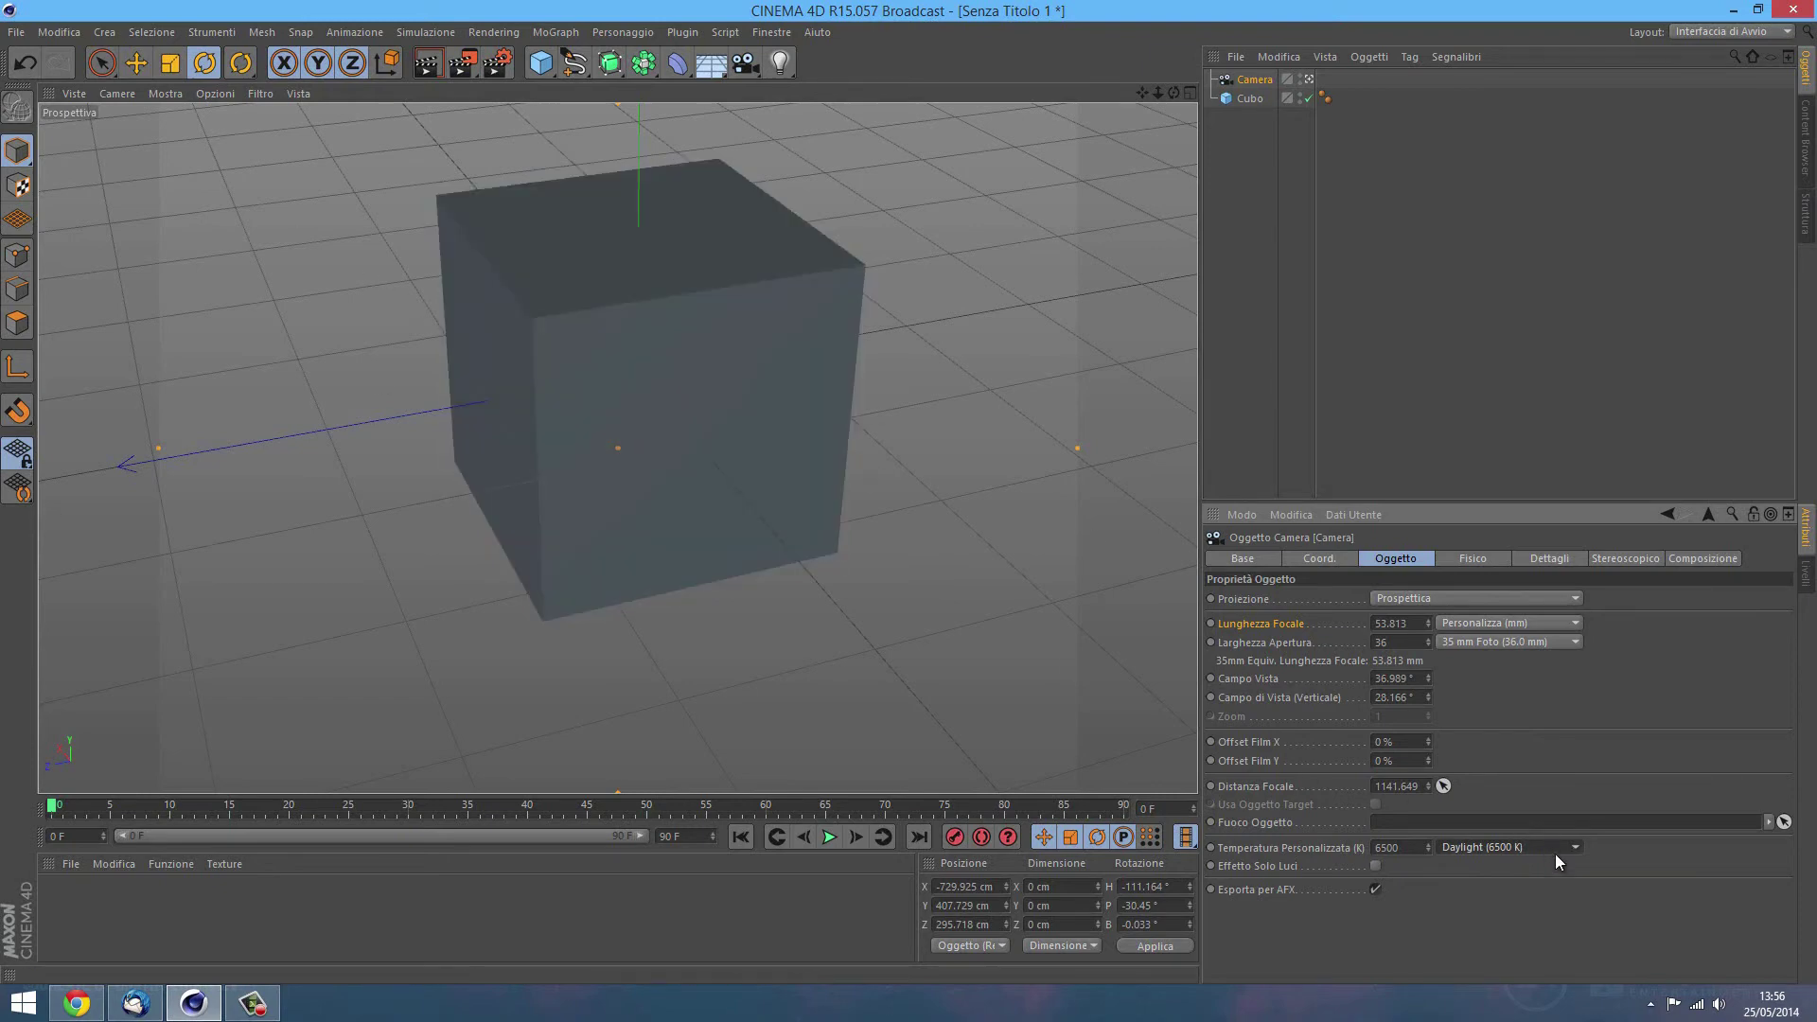
{"action": "left_click", "coordinate": [1557, 853]}
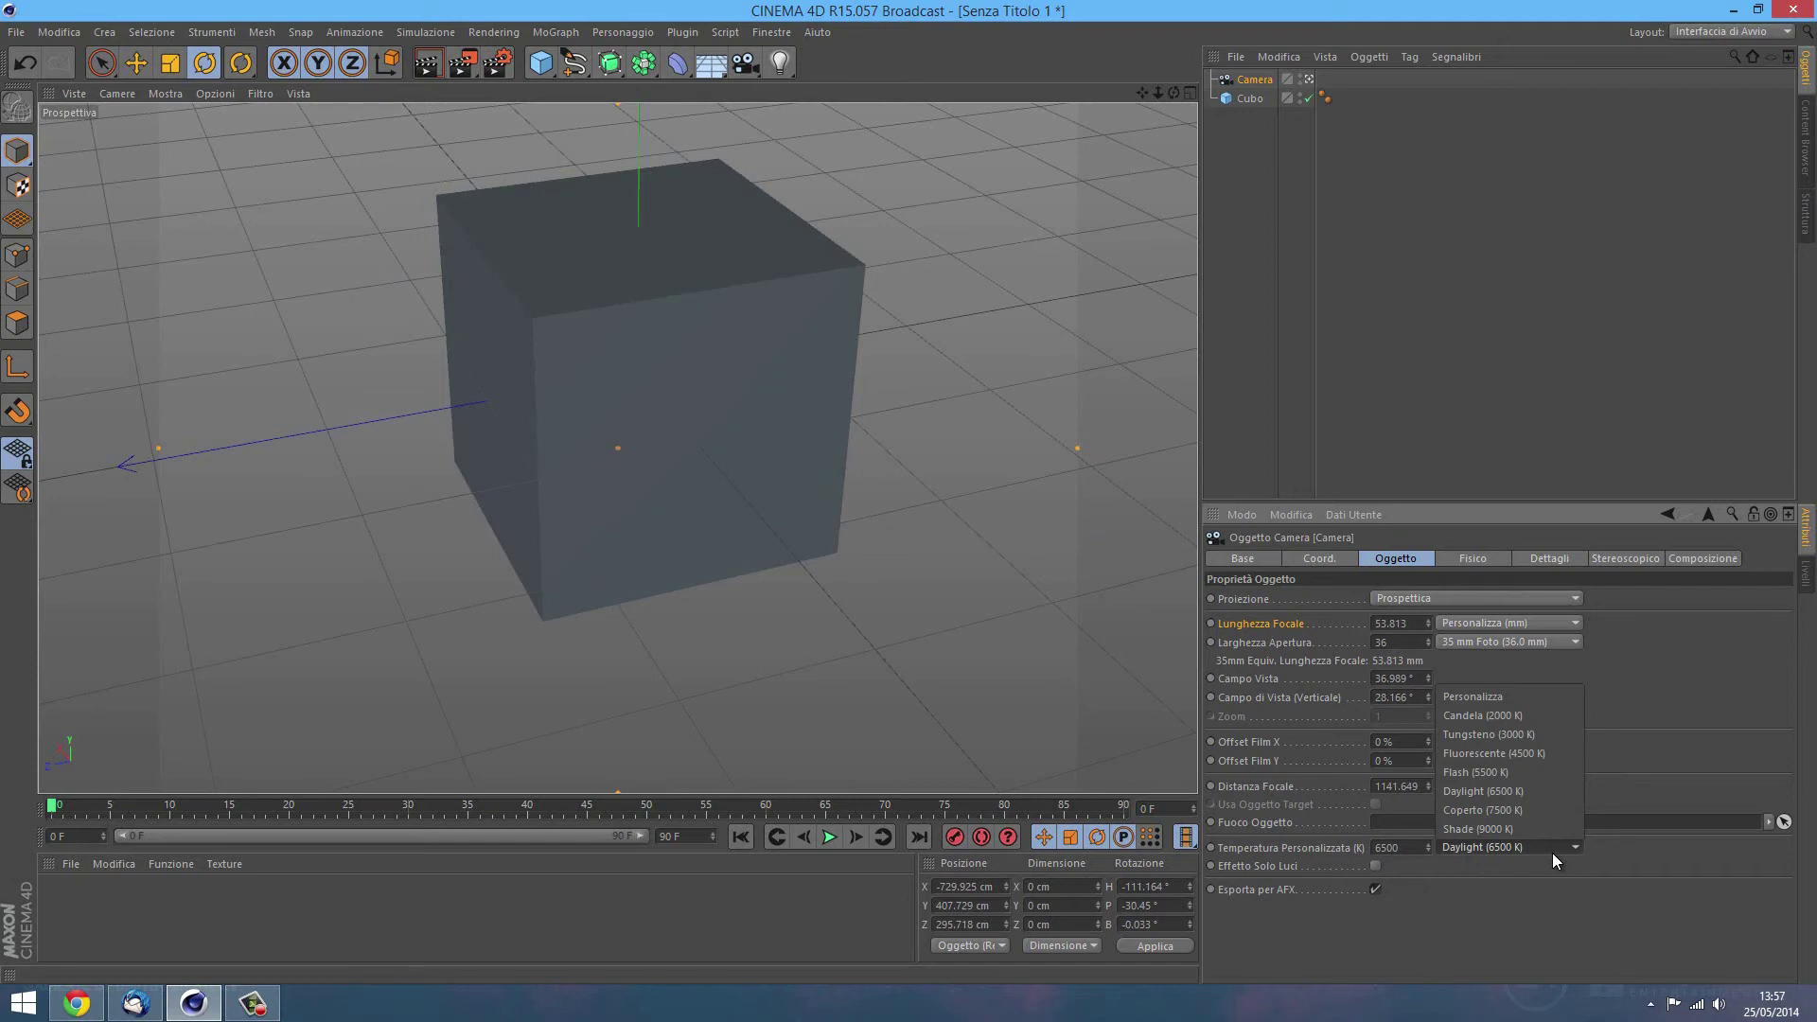
{"action": "left_click", "coordinate": [1553, 854]}
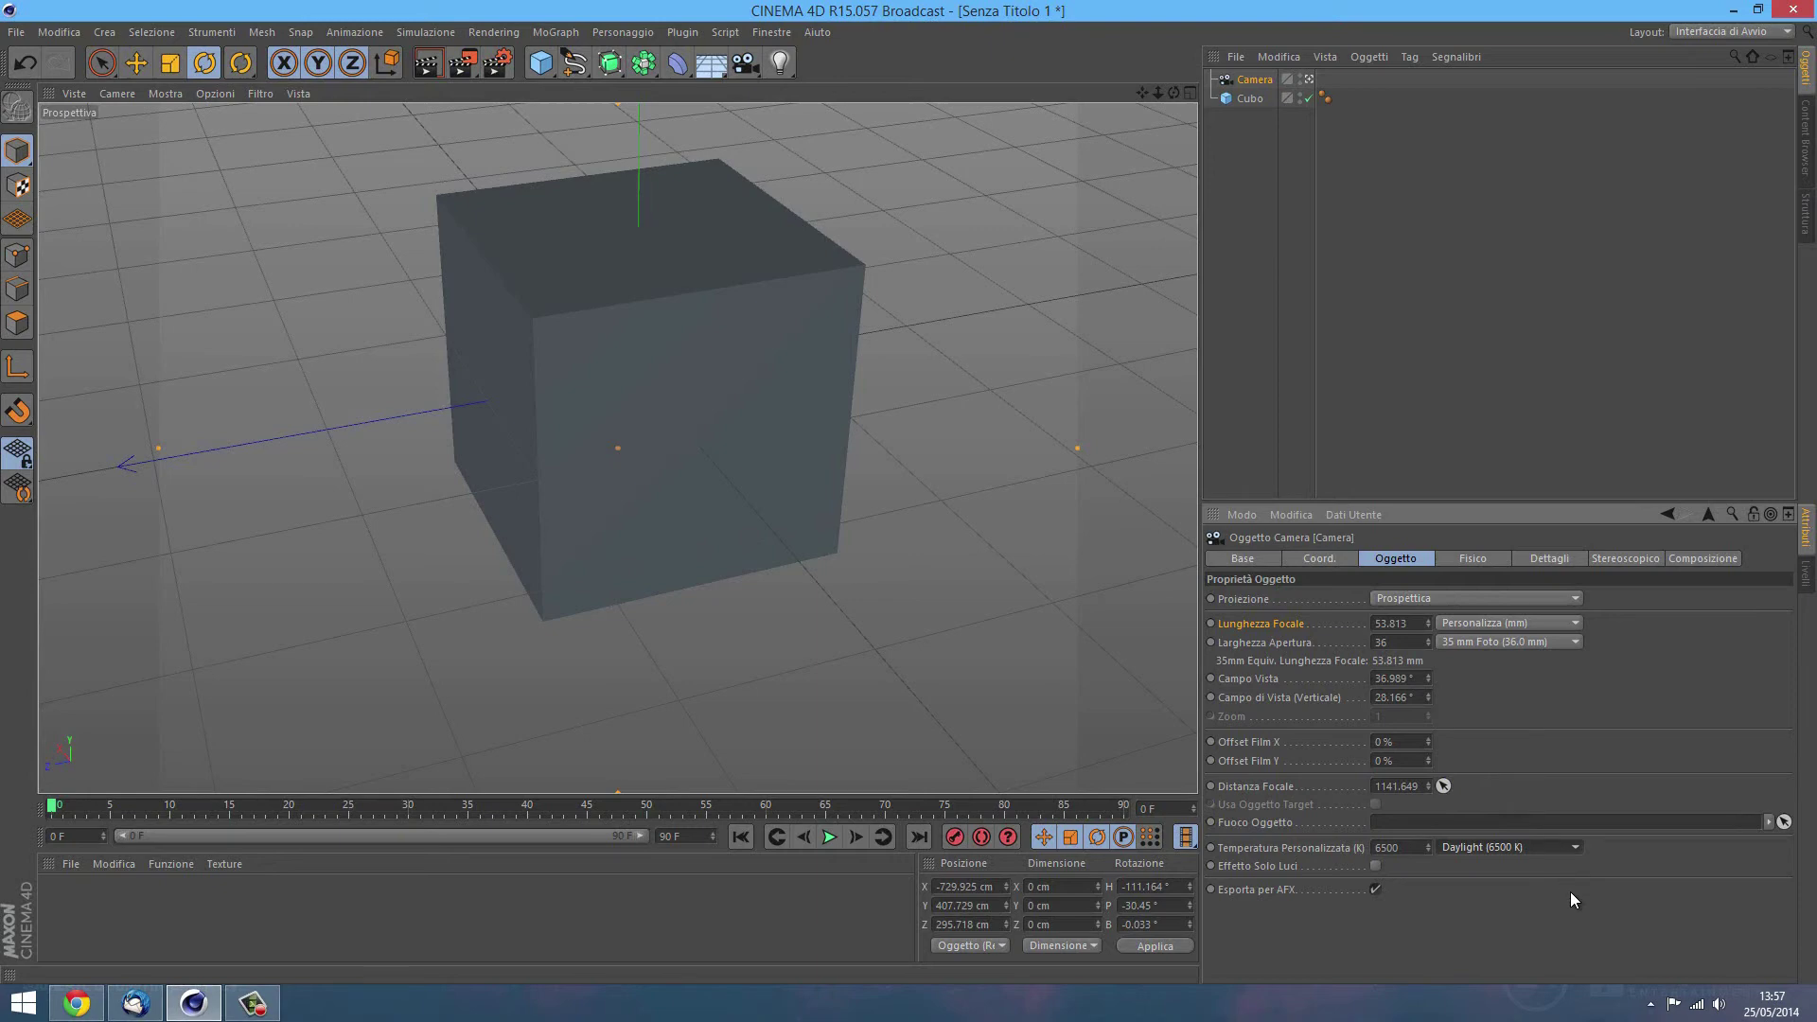
Step: Keep the Daylight 6500 K temperature, then zoom and pan the camera to frame the cube smaller
{"action": "left_click", "coordinate": [1534, 852]}
{"action": "left_click", "coordinate": [1526, 851]}
{"action": "left_click", "coordinate": [763, 535]}
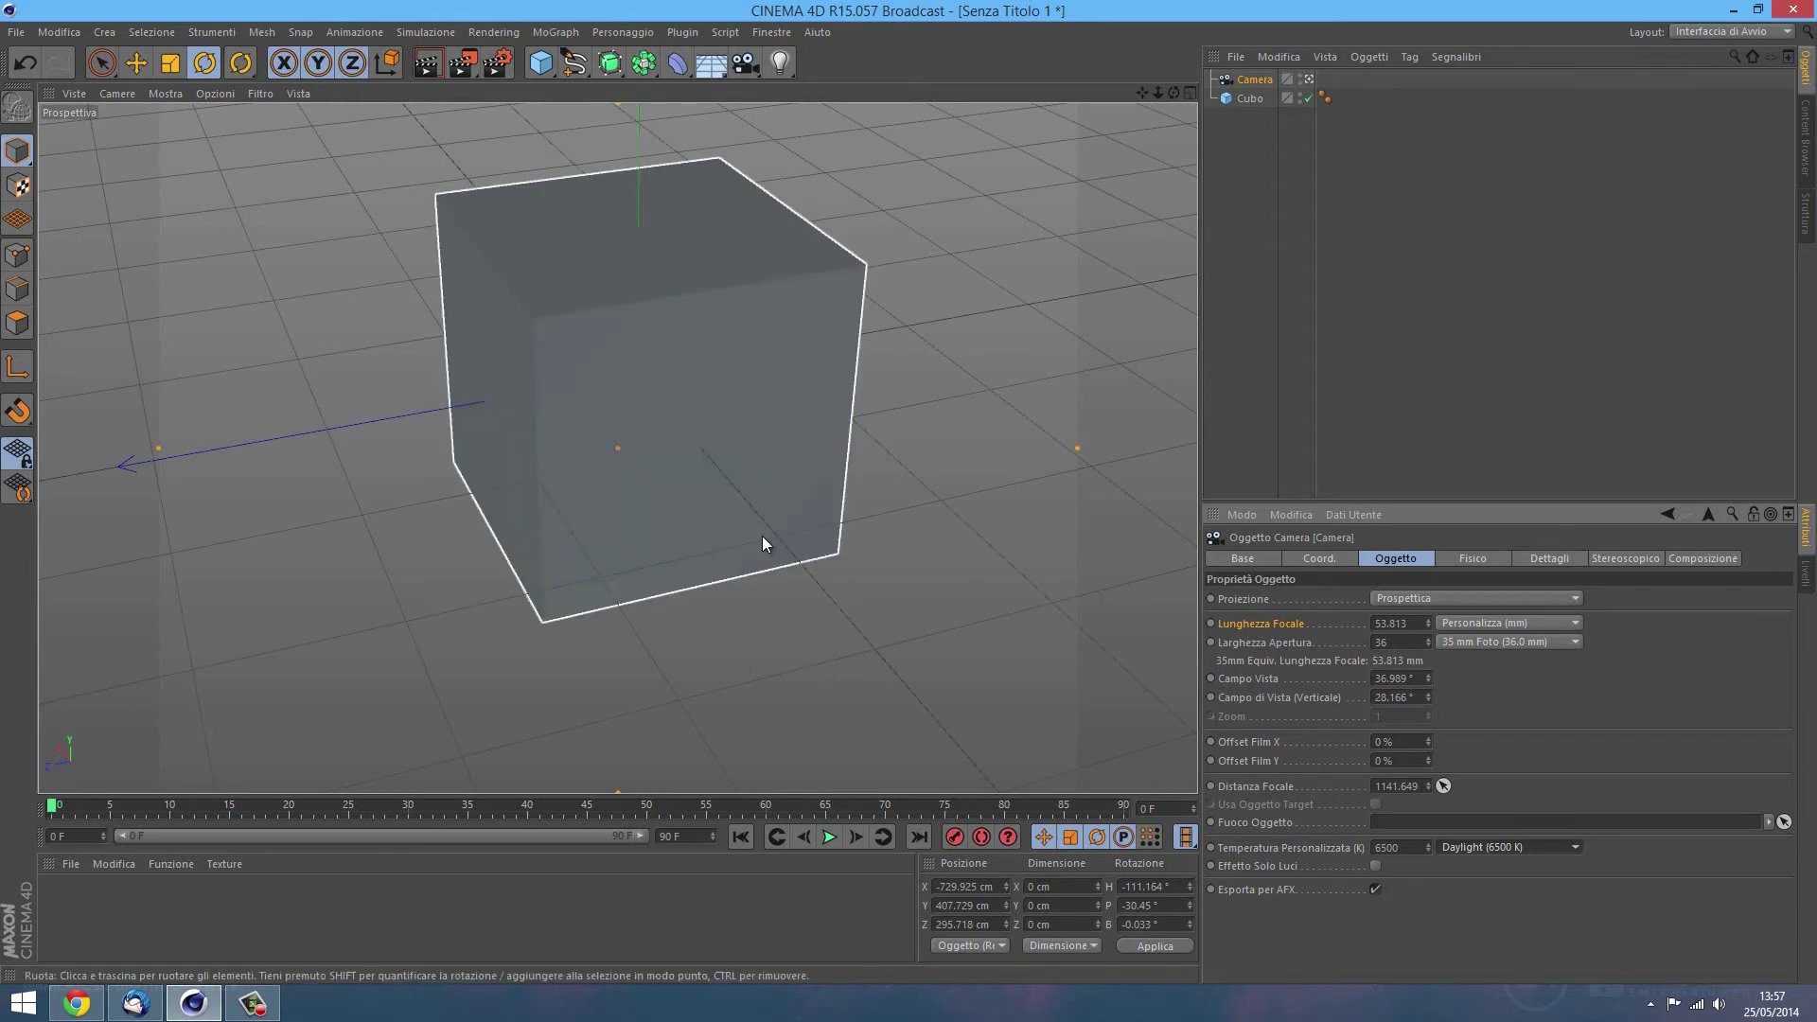
{"action": "scroll", "coordinate": [864, 426], "scroll_direction": "down", "scroll_amount": 3}
{"action": "left_click", "coordinate": [985, 246]}
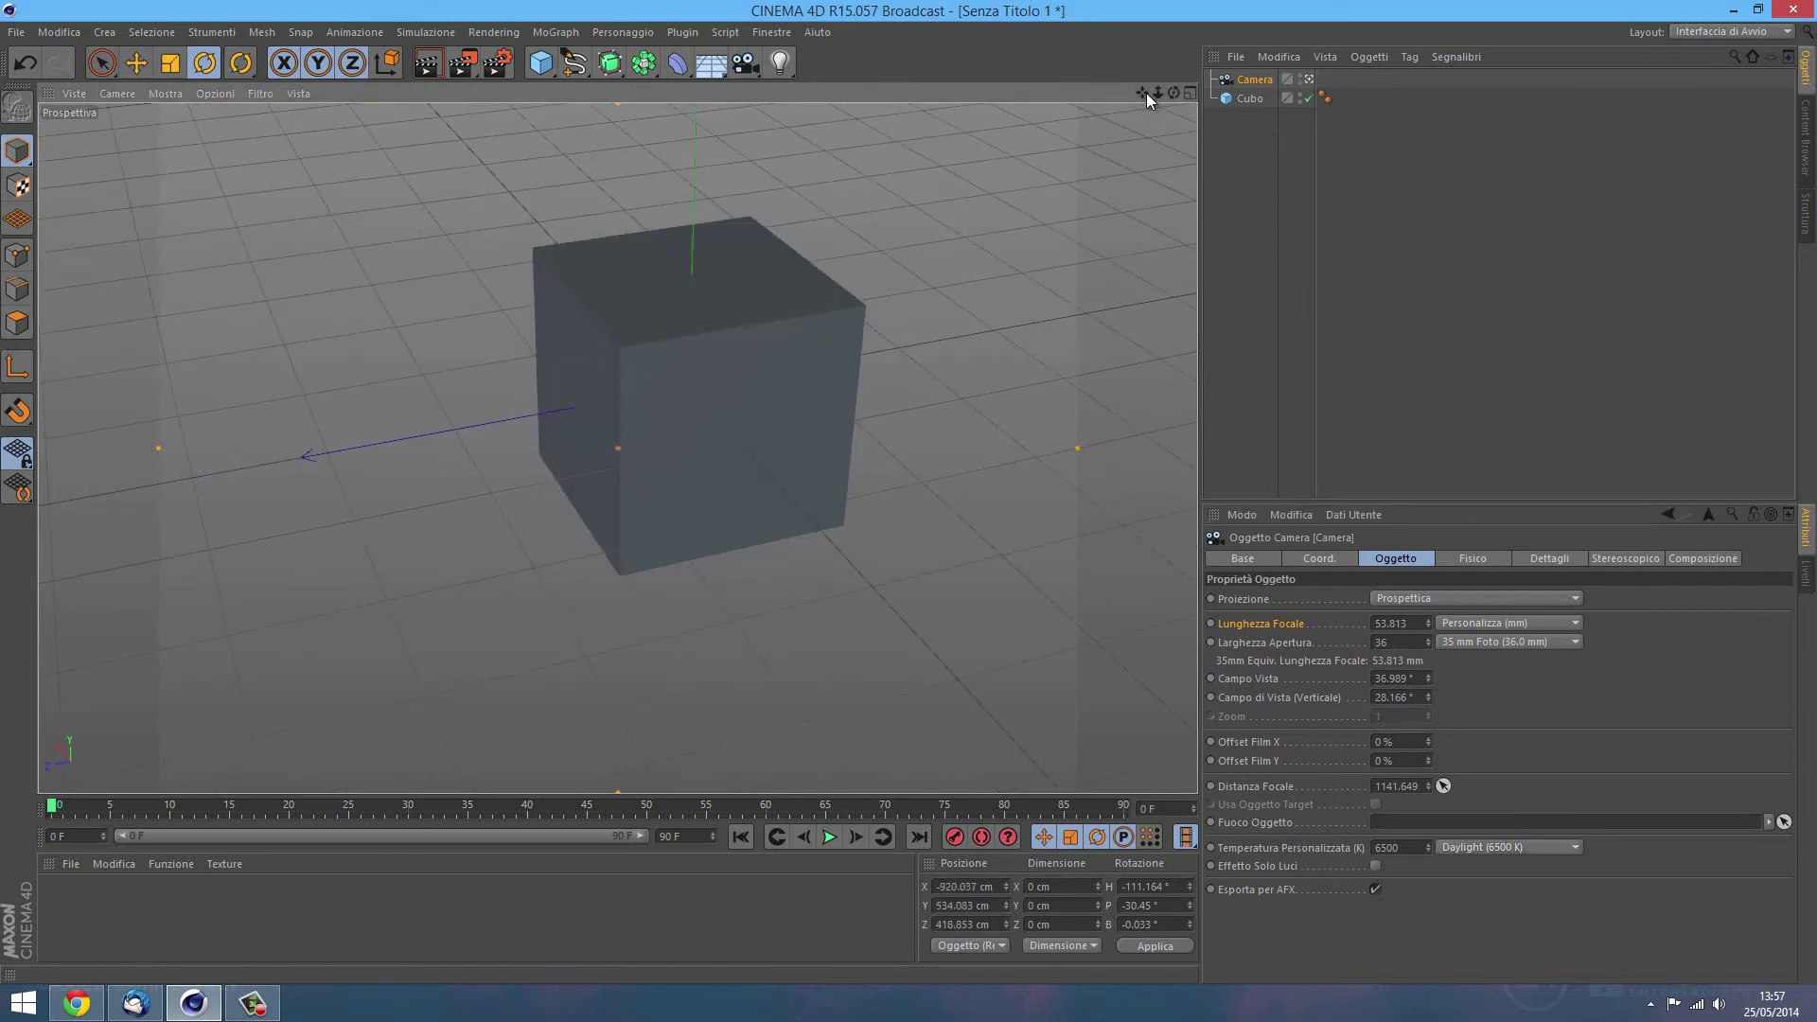
{"action": "left_click_drag", "start_coordinate": [1147, 93], "coordinate": [460, 199]}
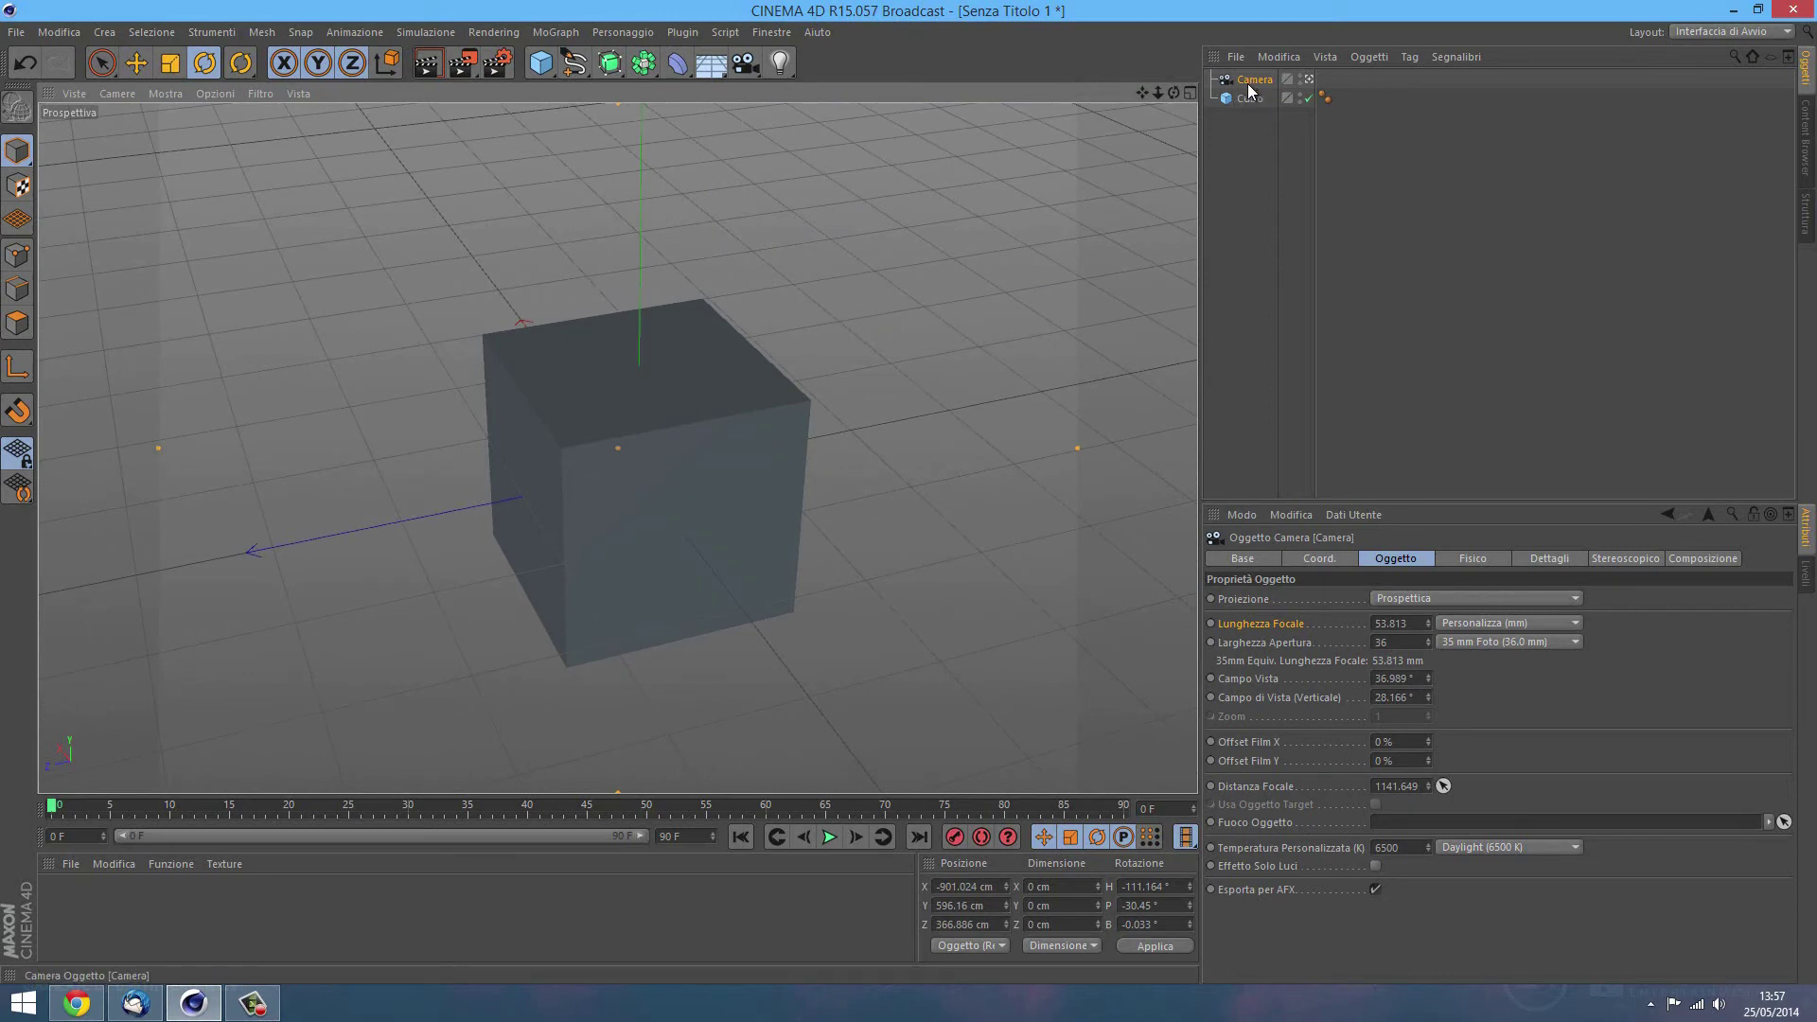
{"action": "left_click", "coordinate": [1307, 81]}
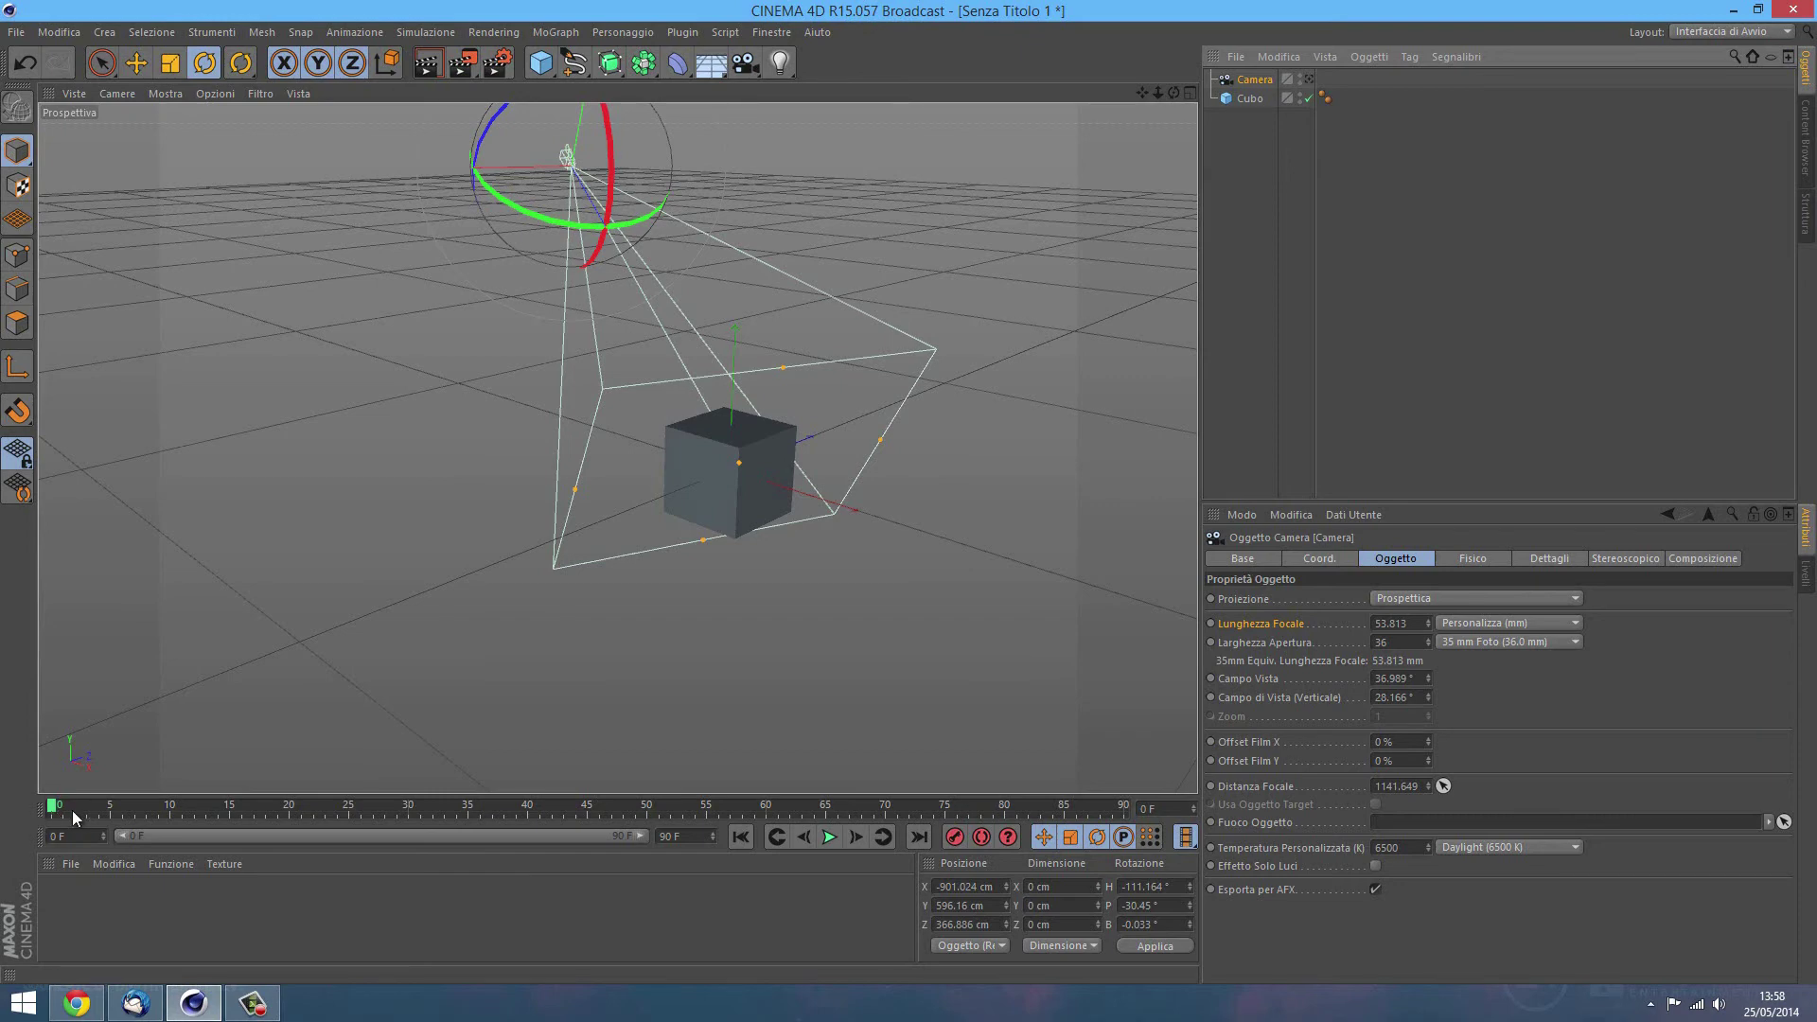
Step: Open the interface layout list (Animation, BP 3D Paint, Modeling, Standard, Visualize)
{"action": "left_click", "coordinate": [1703, 31]}
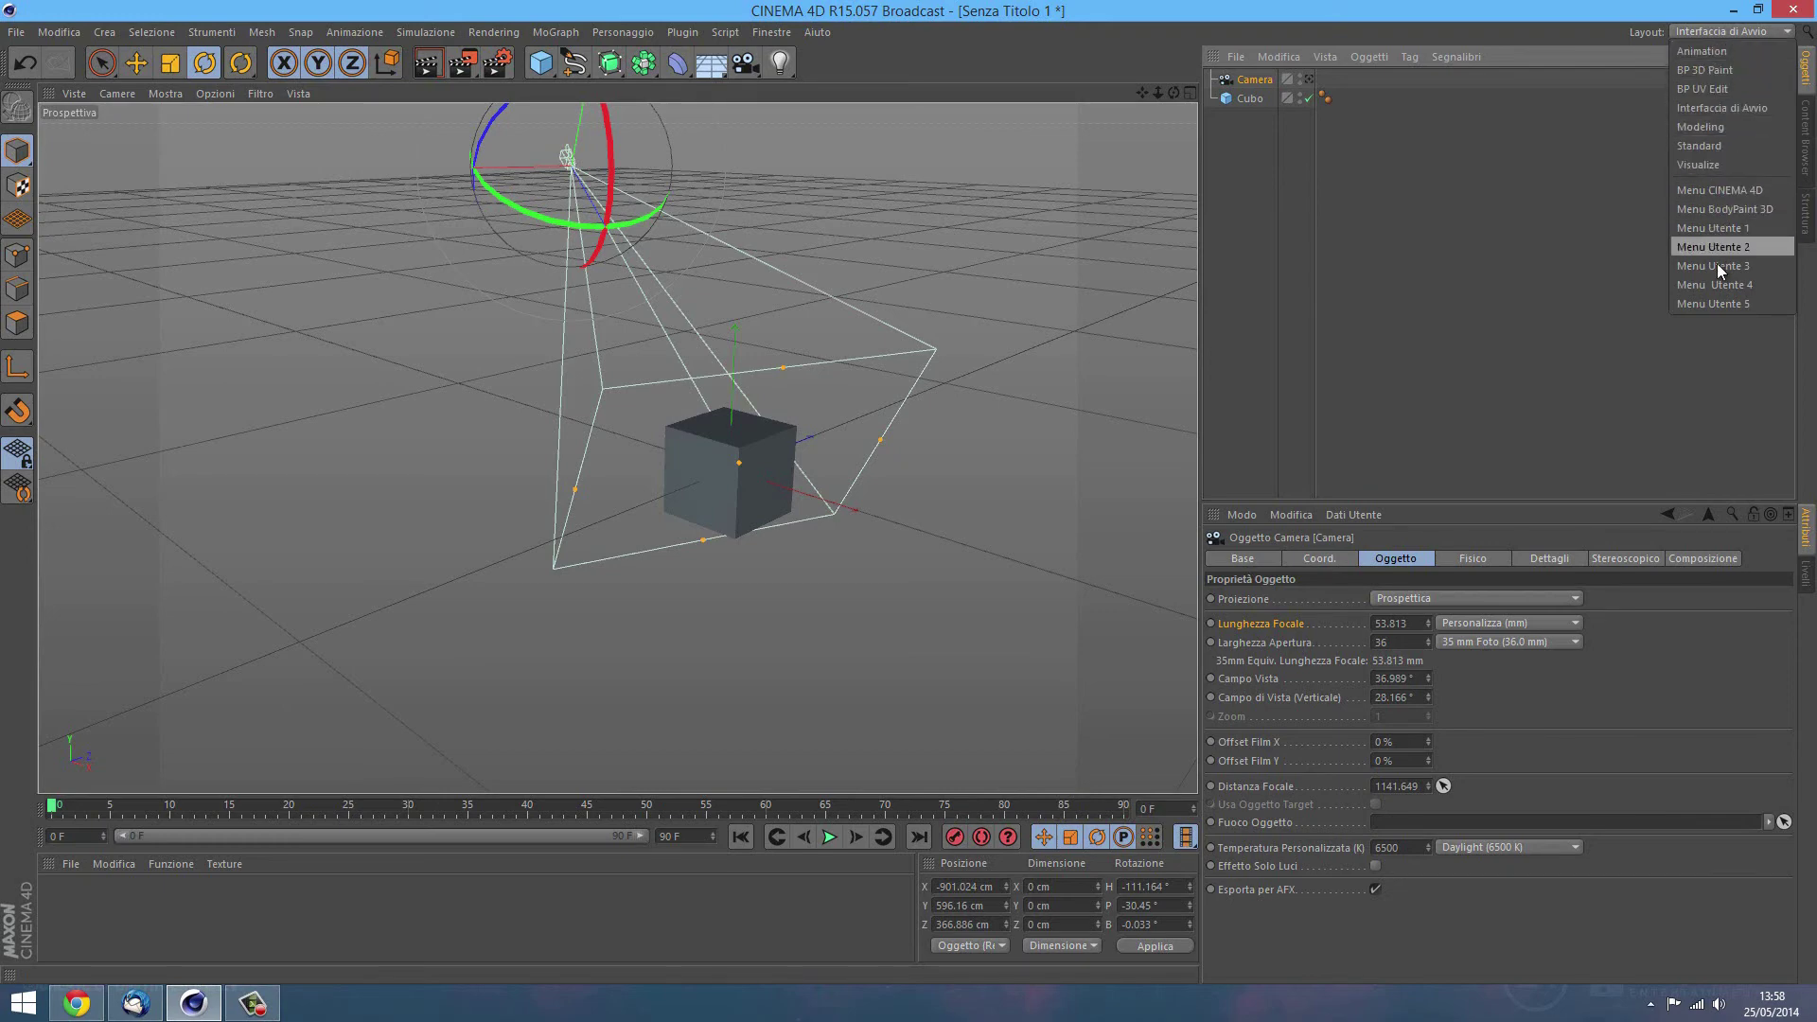
{"action": "left_click", "coordinate": [1704, 36]}
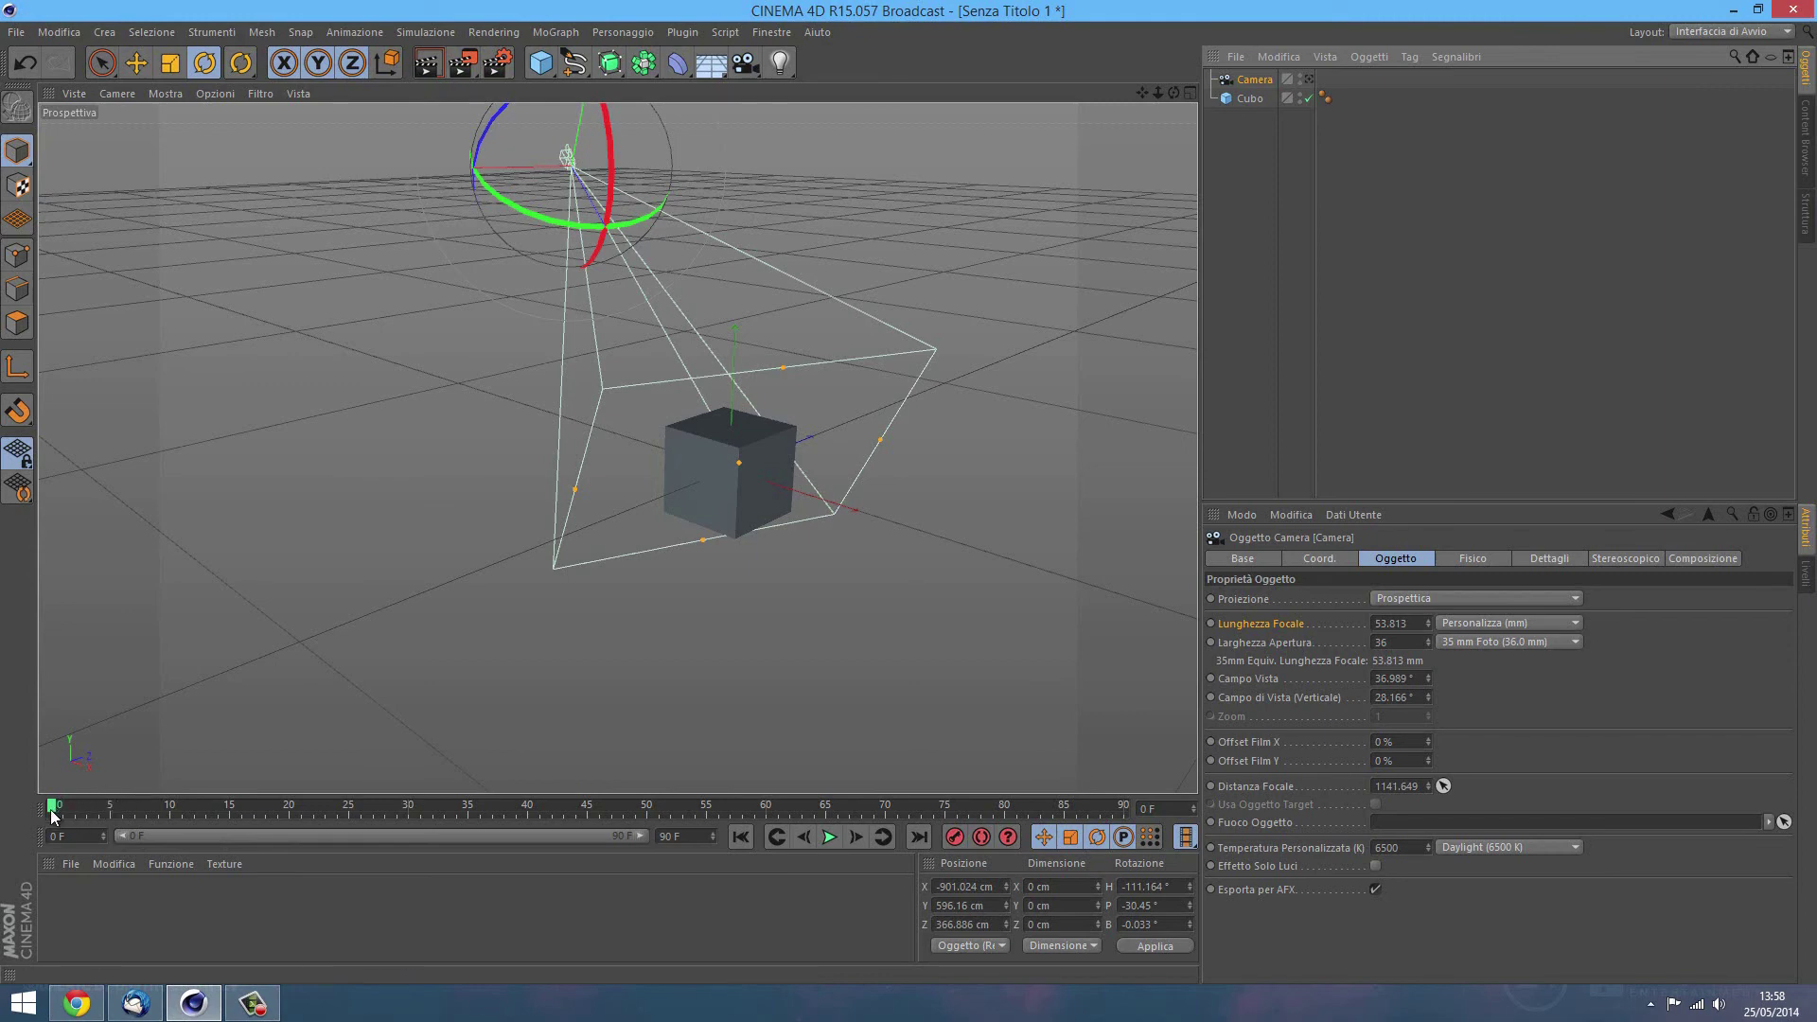
{"action": "left_click", "coordinate": [104, 814]}
Step: Move to frame 21 and resize the preview range to show frames 0–100 of 180
{"action": "mouse_move", "coordinate": [106, 814]}
{"action": "left_mouse_down"}
{"action": "mouse_move", "coordinate": [308, 813]}
{"action": "mouse_move", "coordinate": [27, 831]}
{"action": "left_mouse_up"}
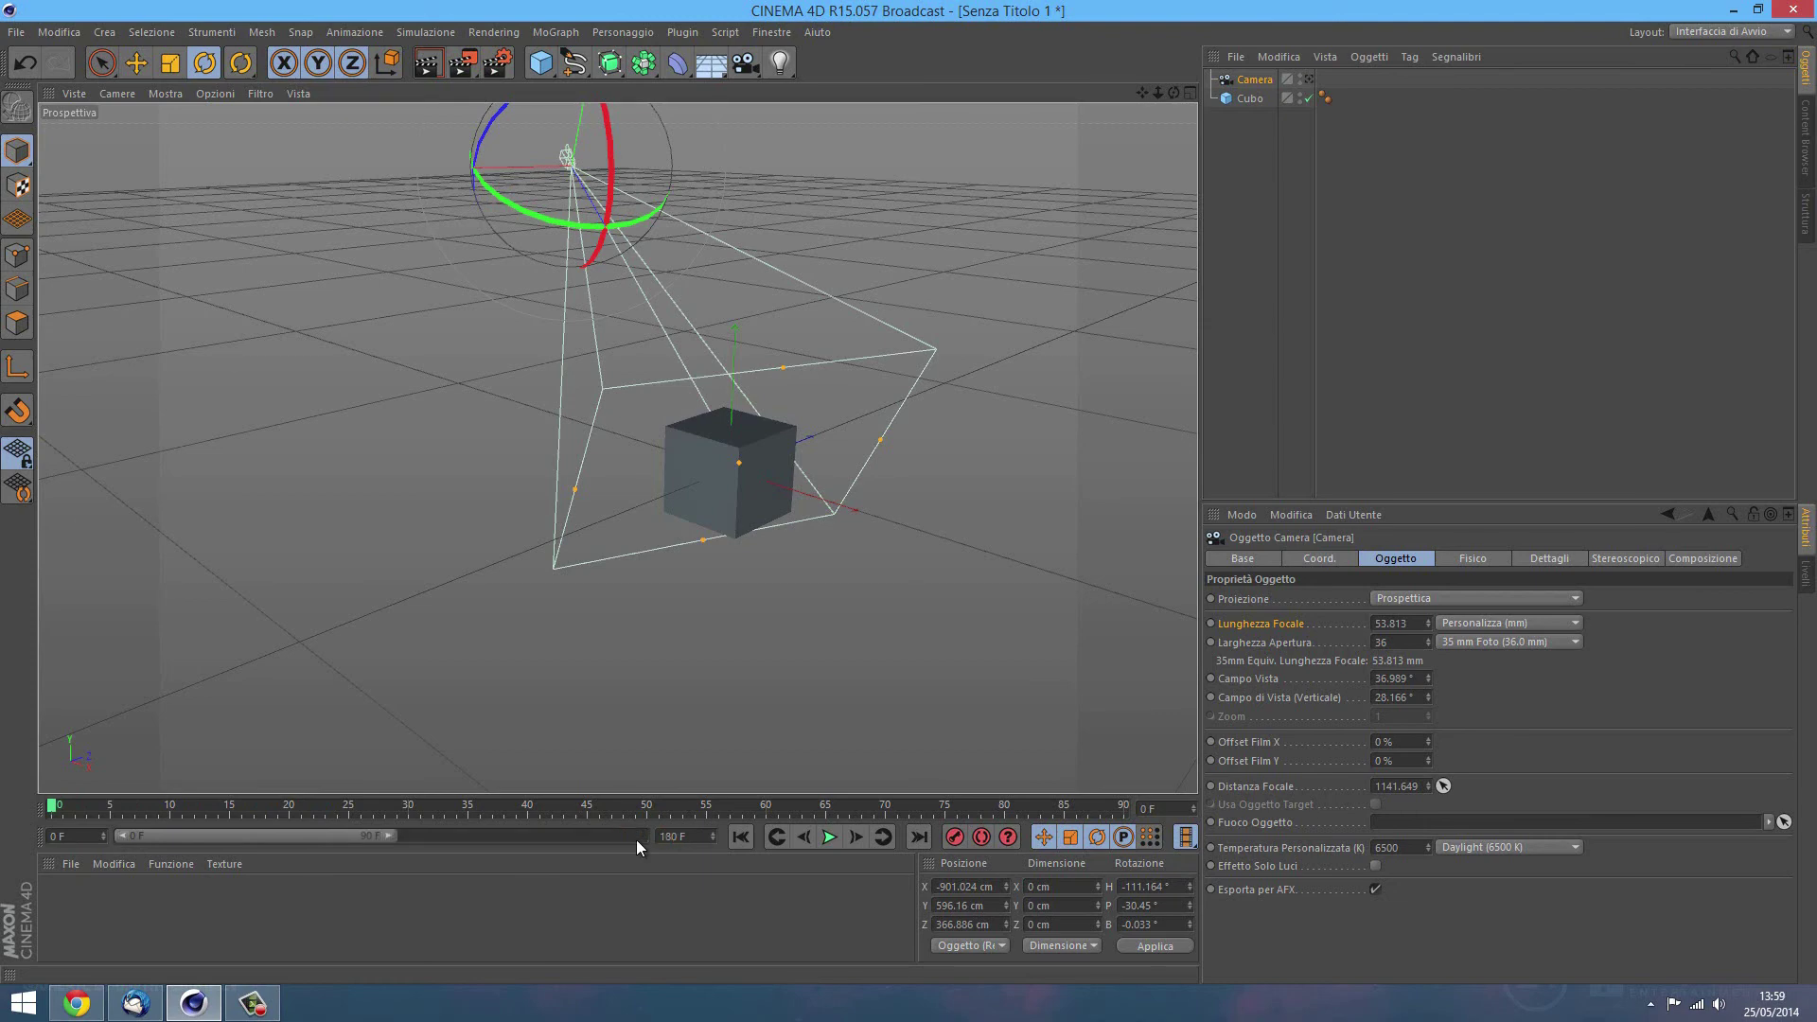
{"action": "left_click_drag", "start_coordinate": [390, 834], "coordinate": [807, 846]}
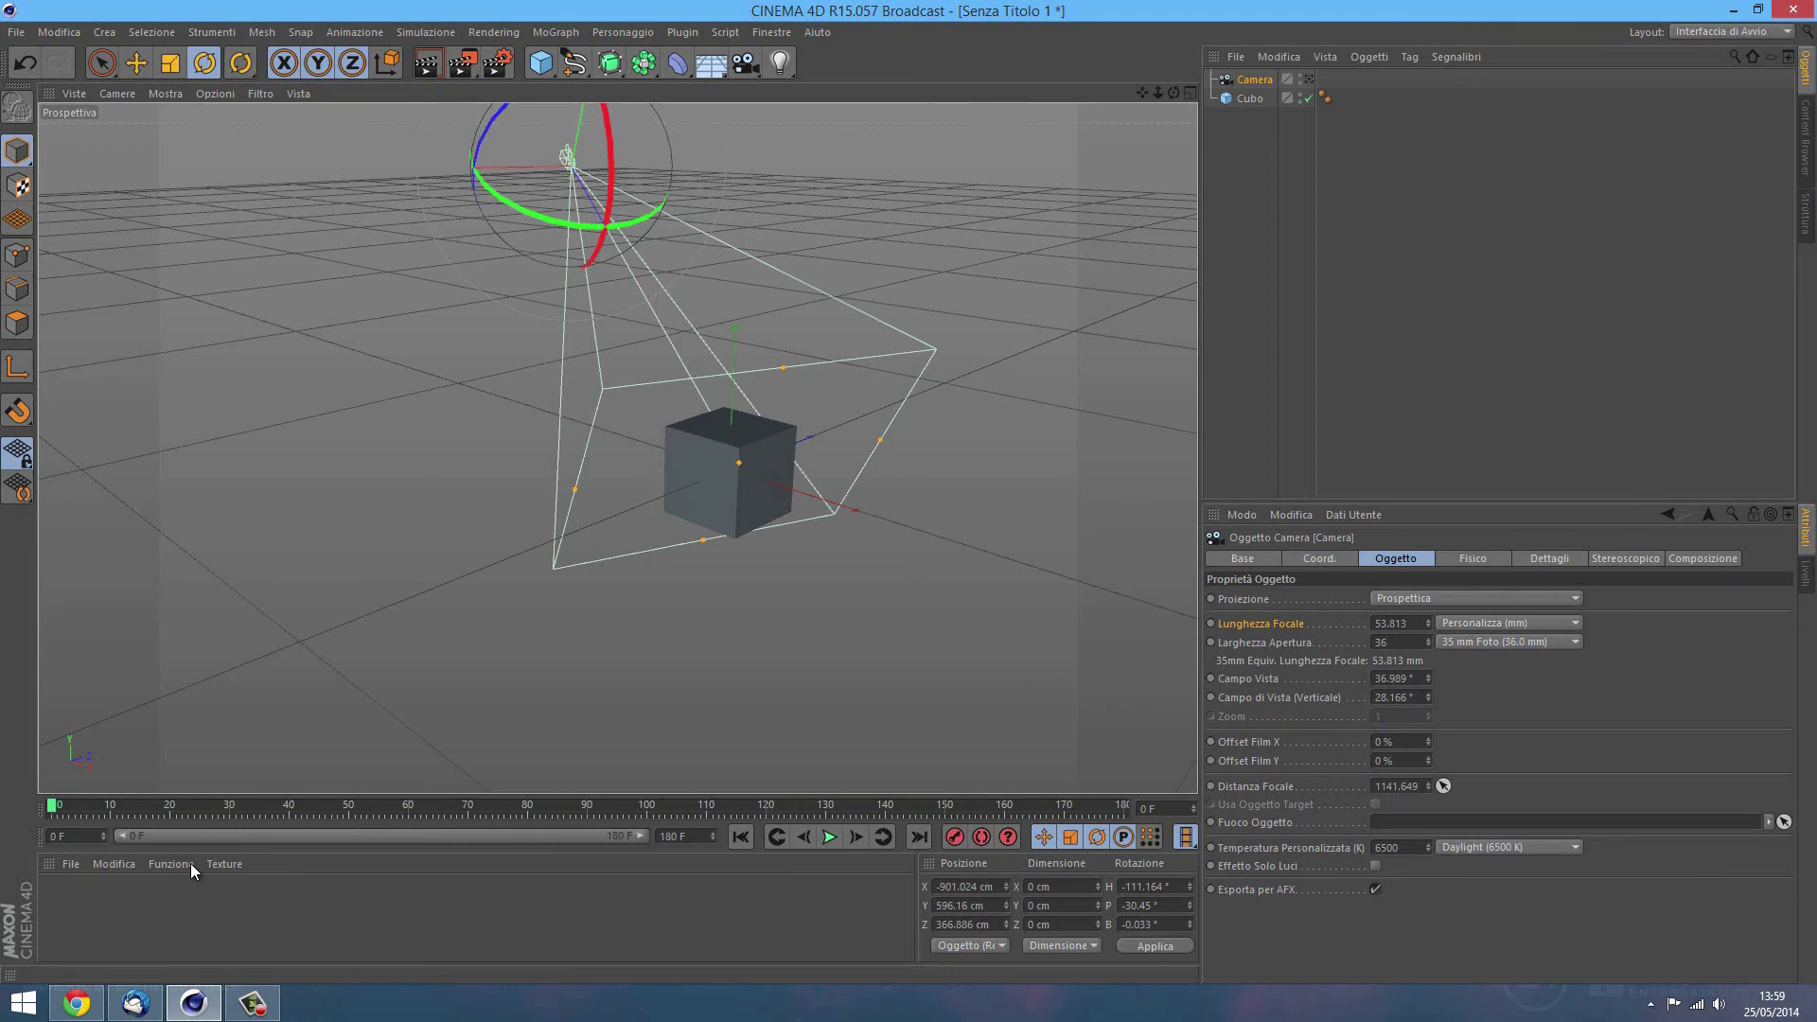
{"action": "left_click_drag", "start_coordinate": [644, 838], "coordinate": [142, 826]}
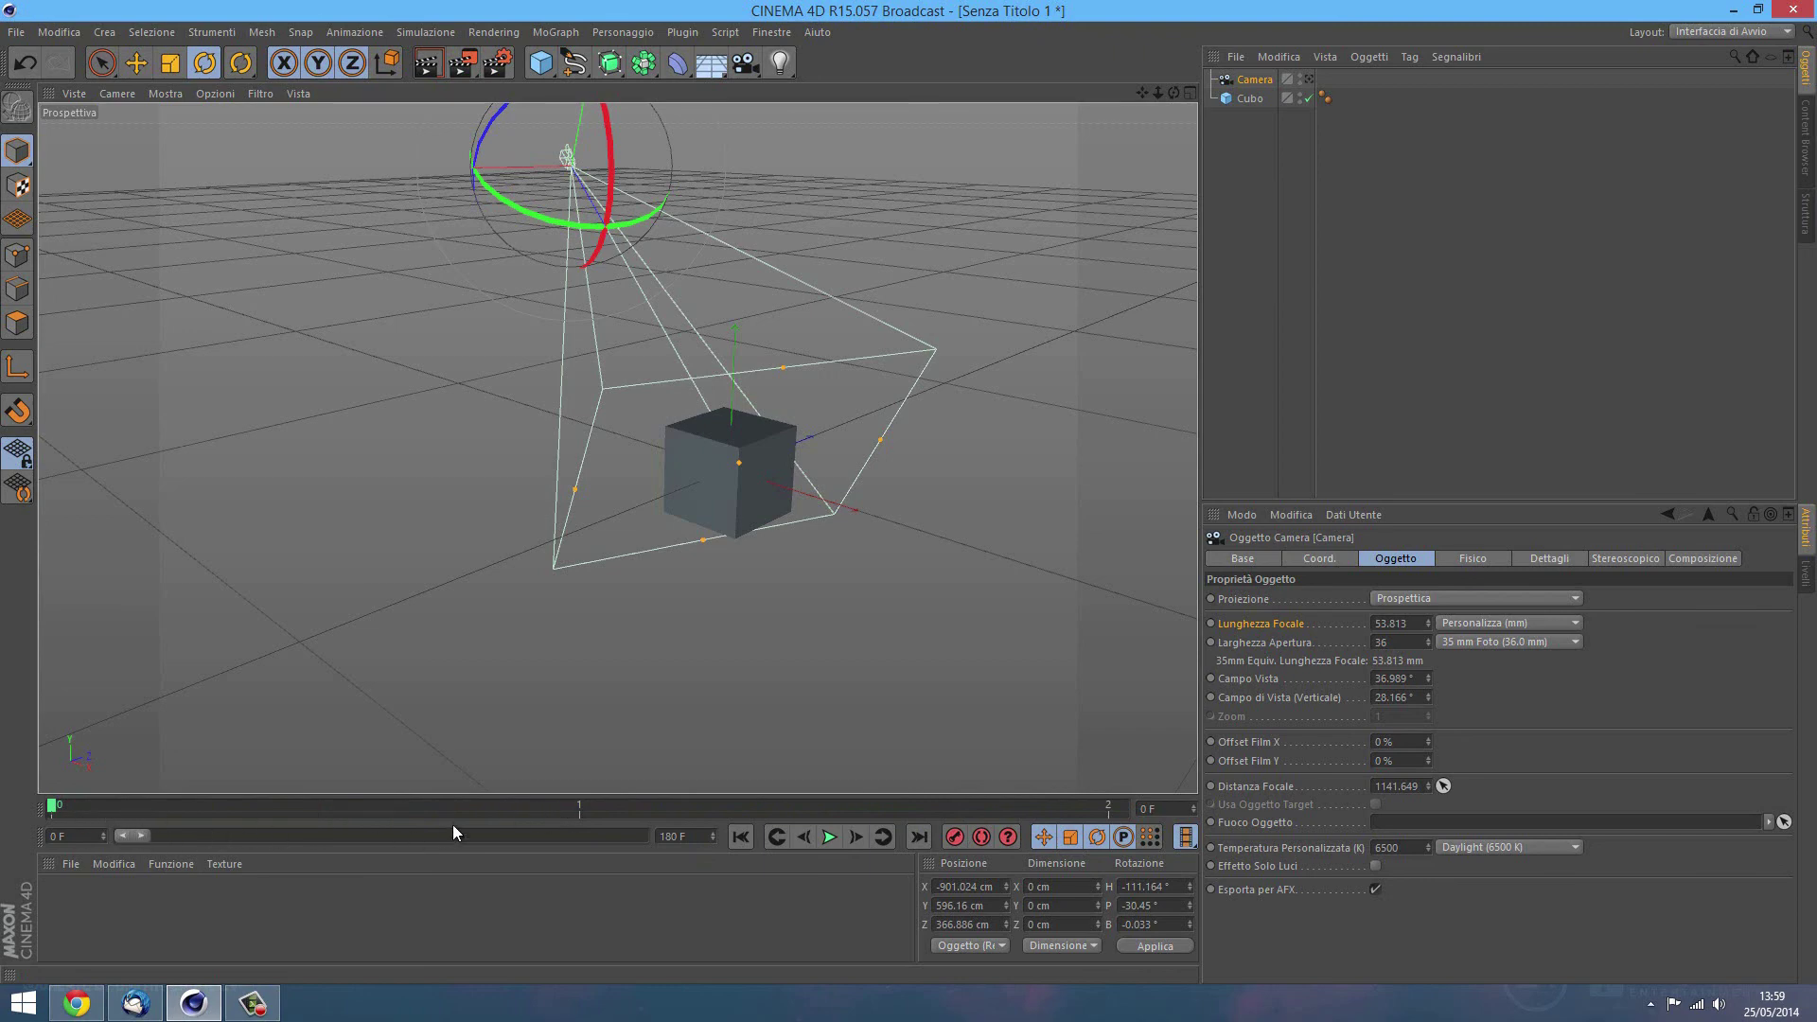
{"action": "left_click_drag", "start_coordinate": [142, 832], "coordinate": [418, 847]}
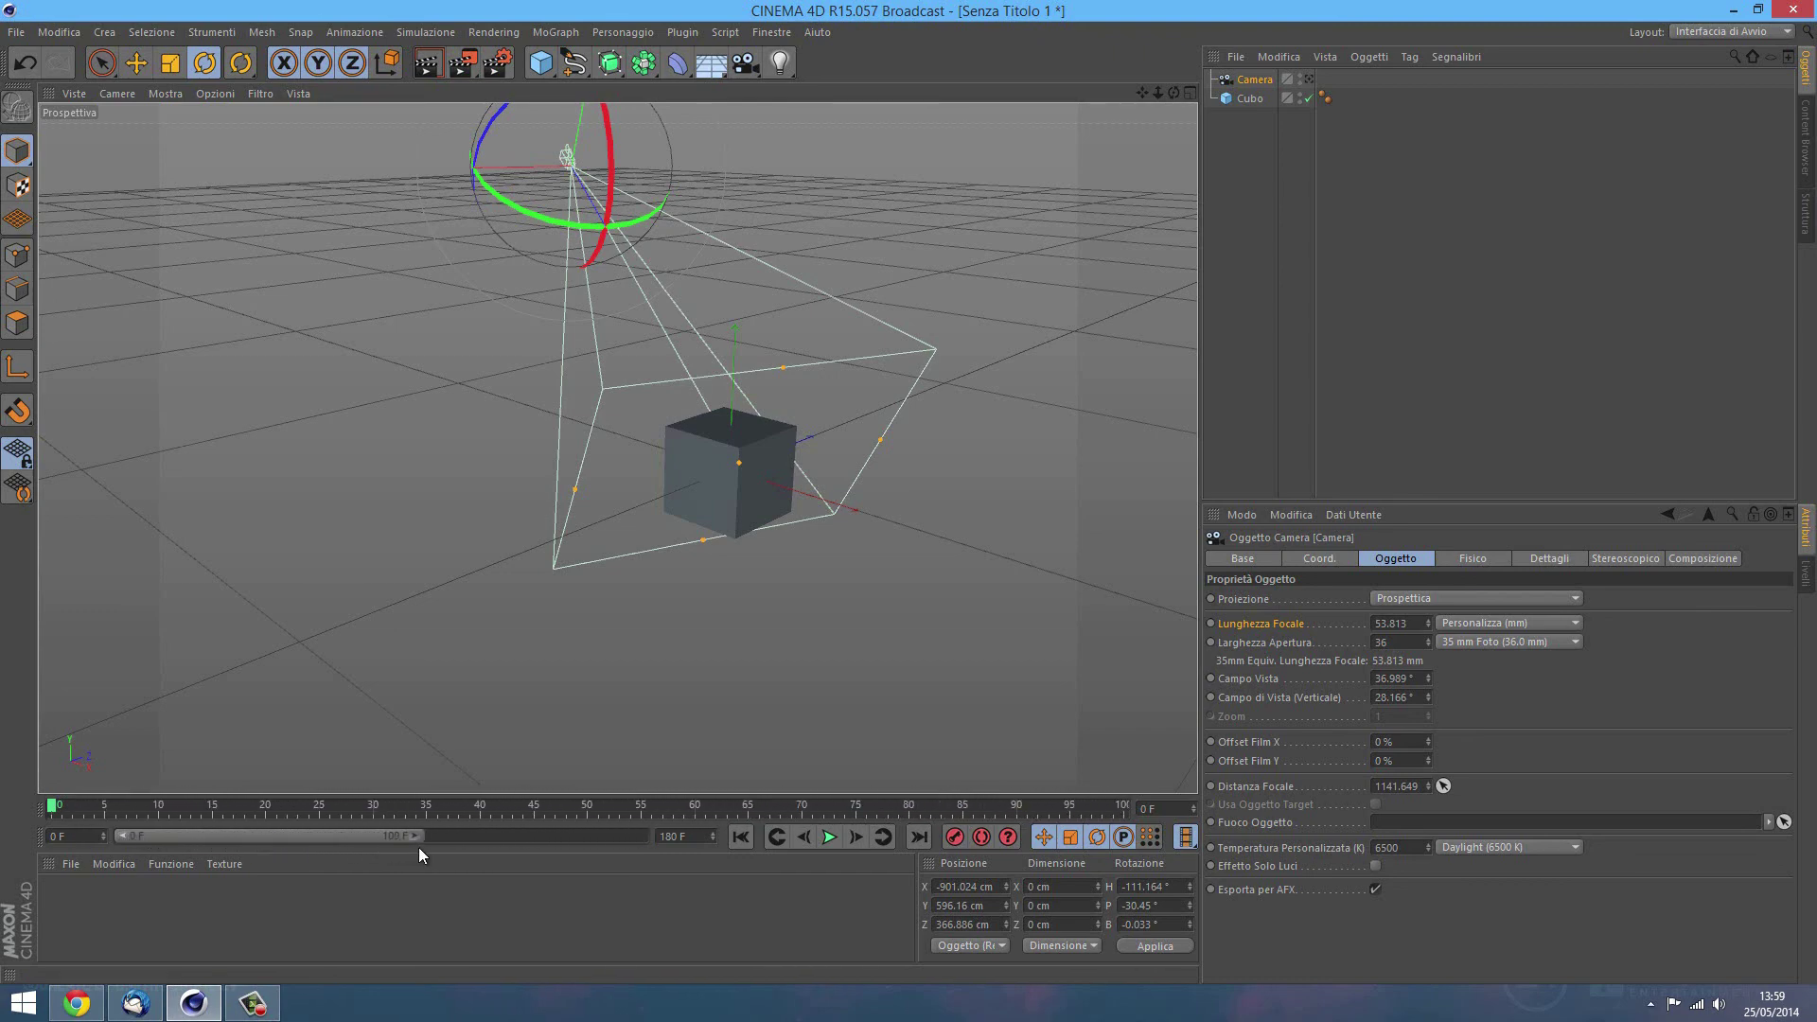